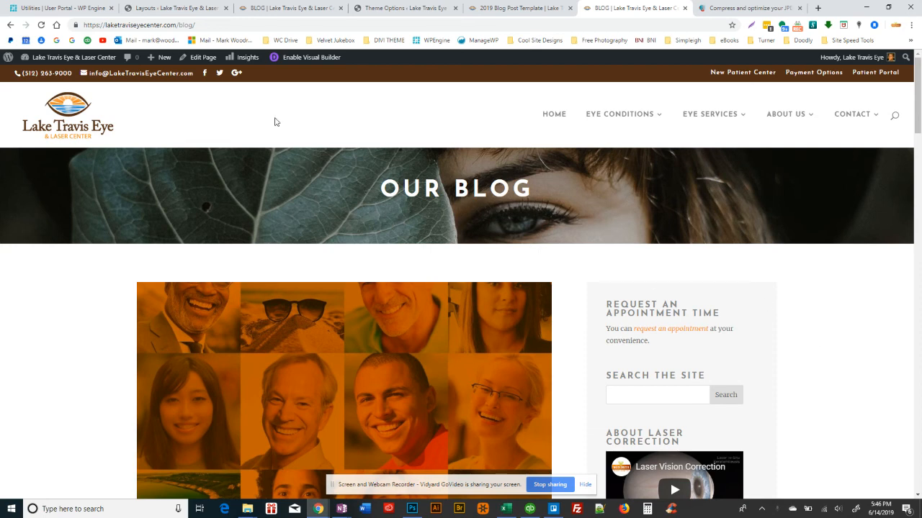
Step: Examine the blog page's address, header and list of post images, titles and excerpts
drag(195, 25, 181, 24)
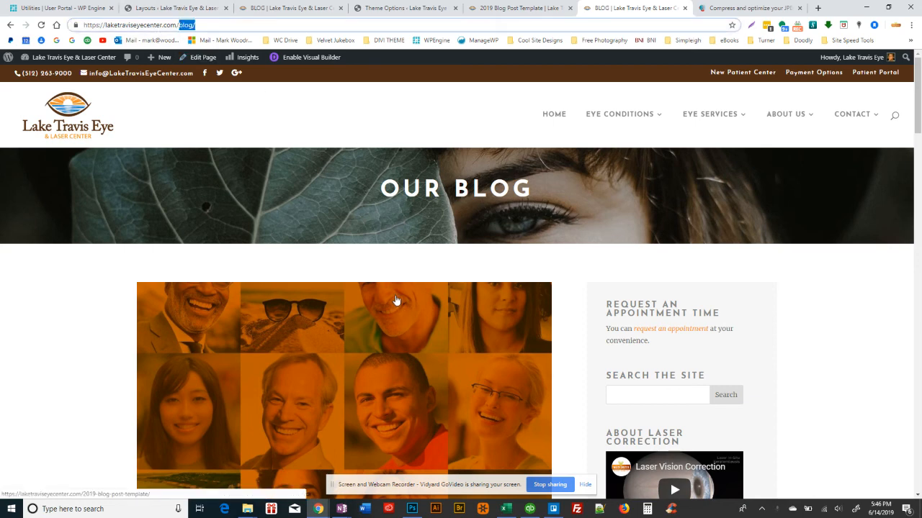
scroll(392, 303, down, 1)
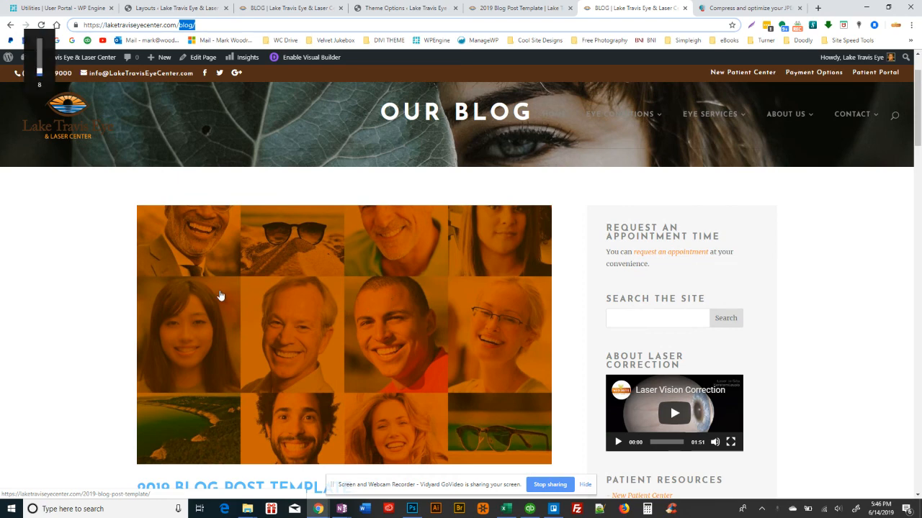
scroll(221, 296, down, 1)
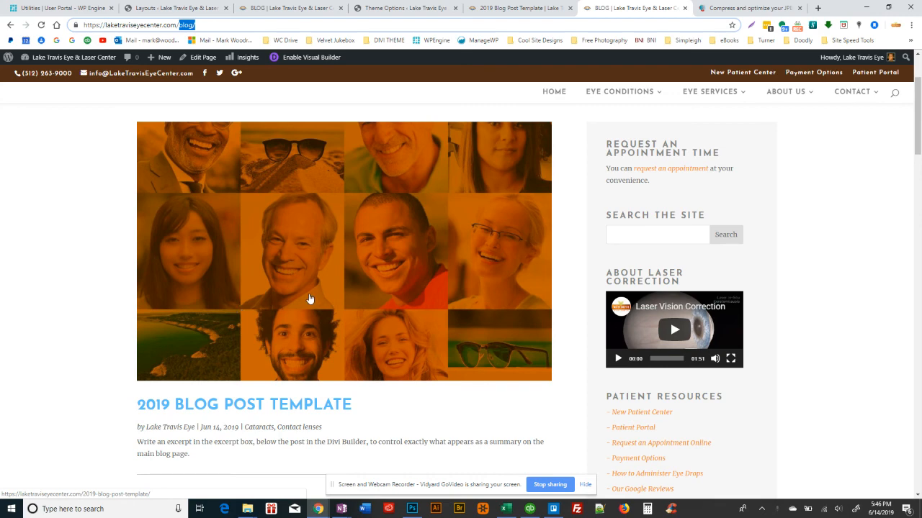
scroll(309, 292, down, 2)
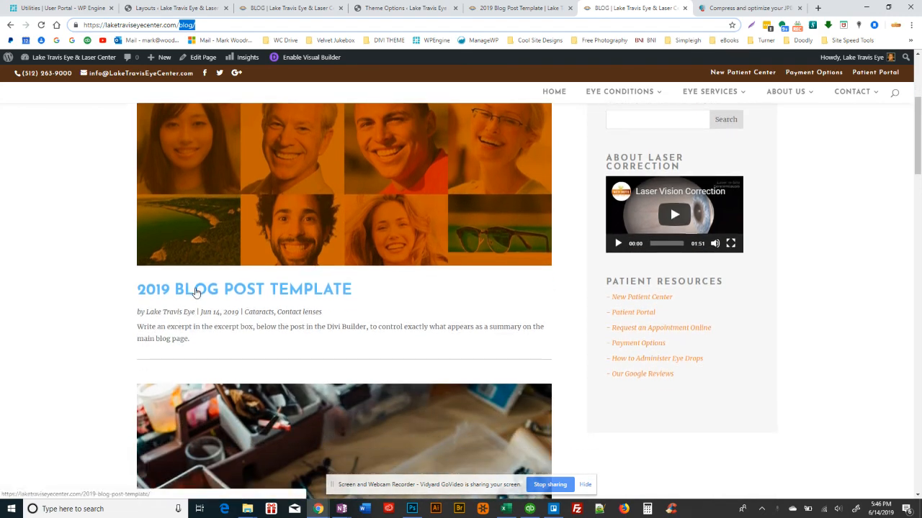
scroll(199, 294, down, 4)
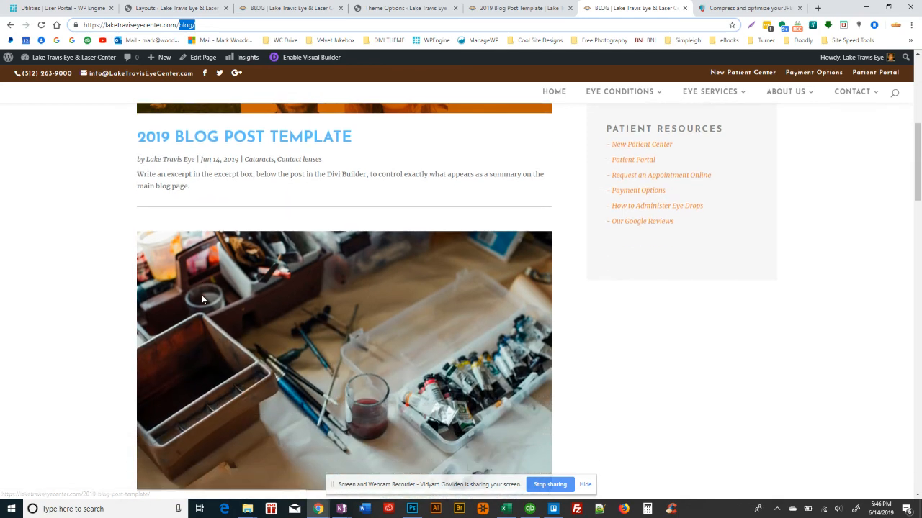
scroll(203, 302, down, 3)
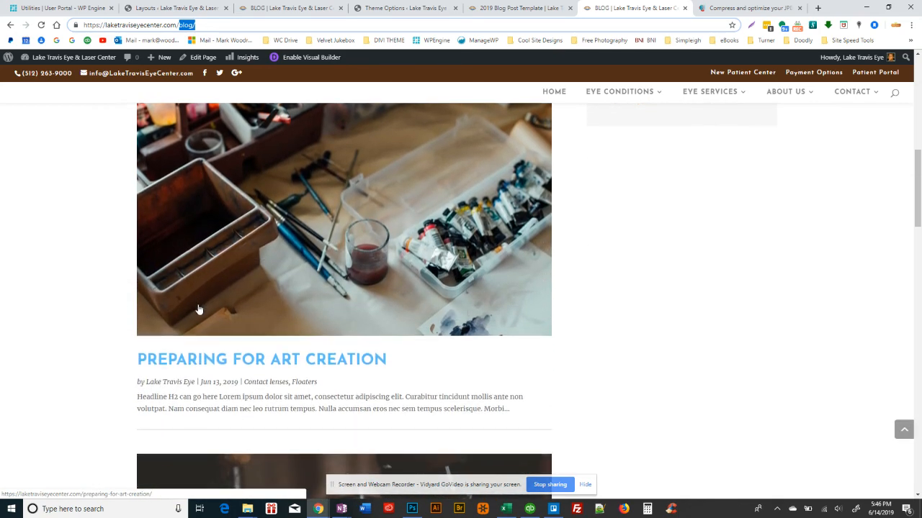
scroll(197, 303, down, 8)
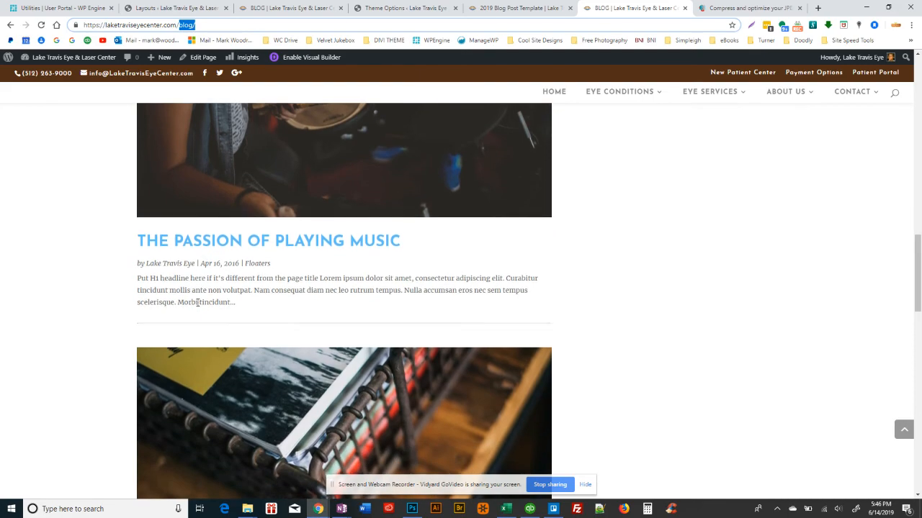
scroll(198, 302, down, 5)
scroll(197, 303, up, 10)
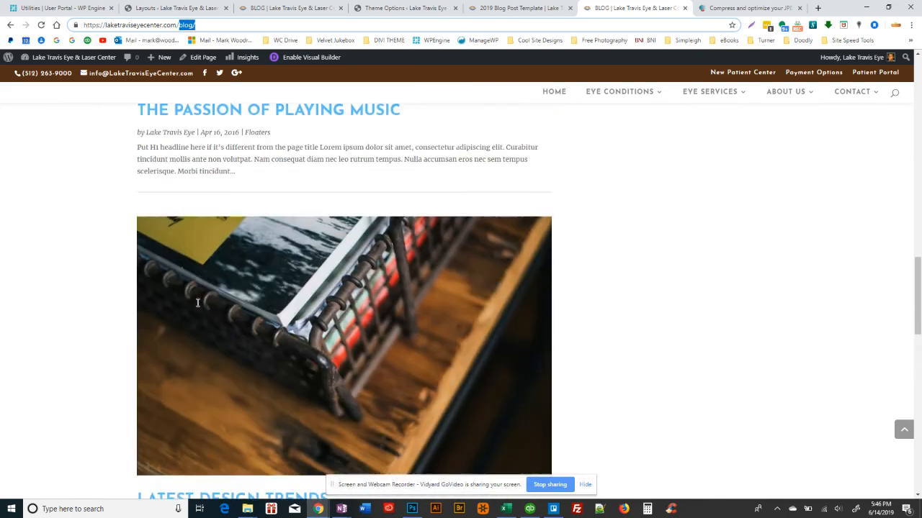
scroll(197, 303, up, 10)
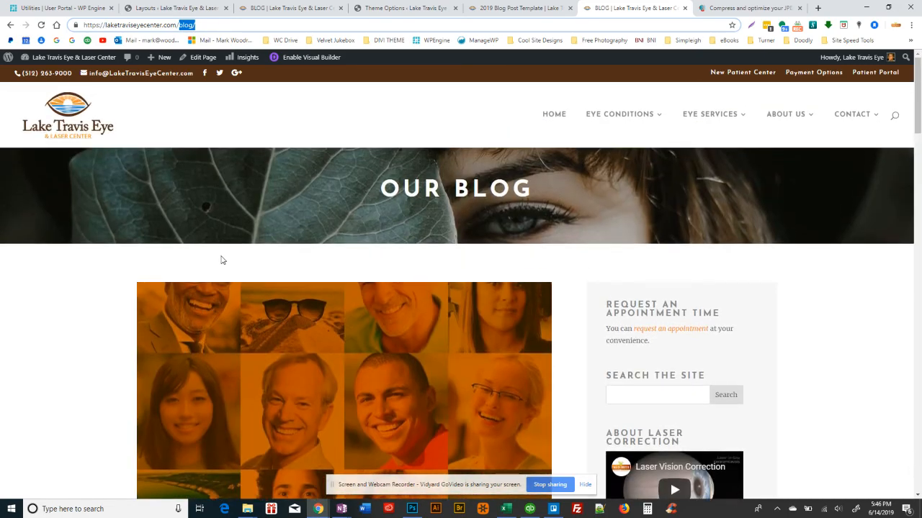
Step: Open the 2019 Blog Post Template post and examine its title, images, headlines, copy and comment section
click(518, 8)
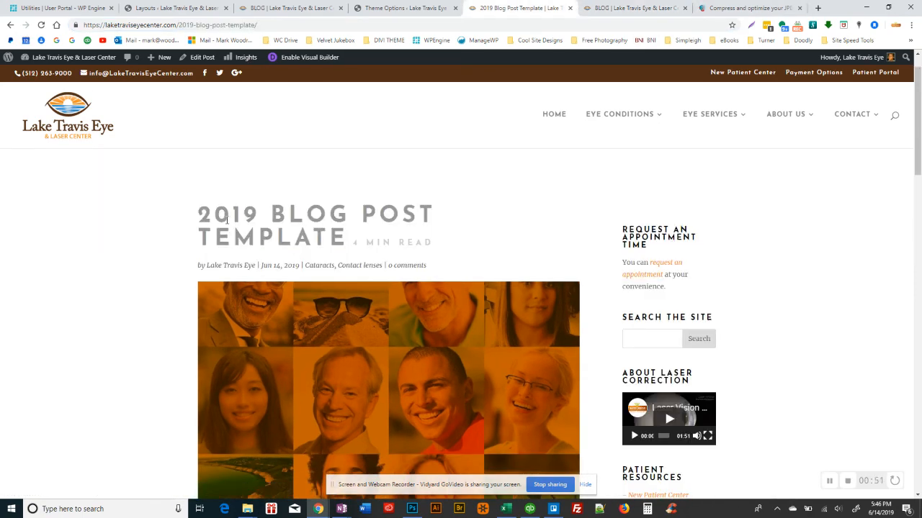
scroll(227, 220, down, 4)
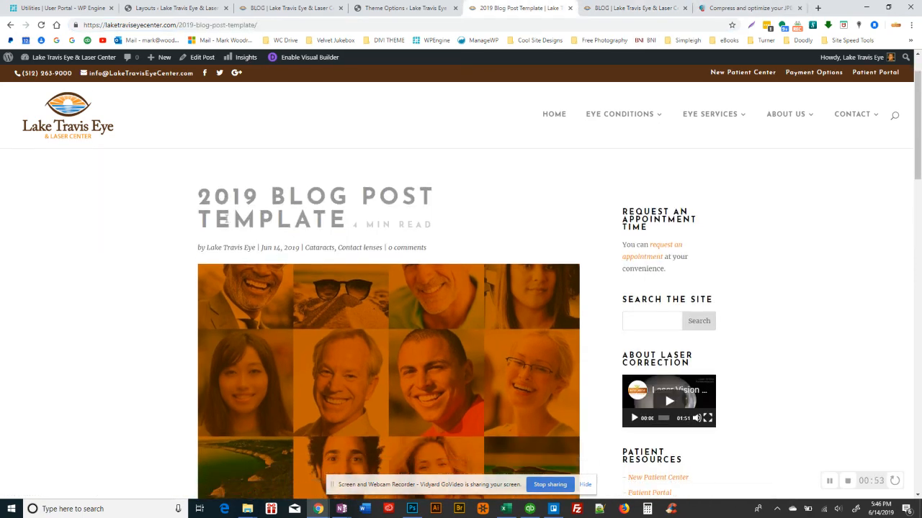
scroll(226, 222, down, 3)
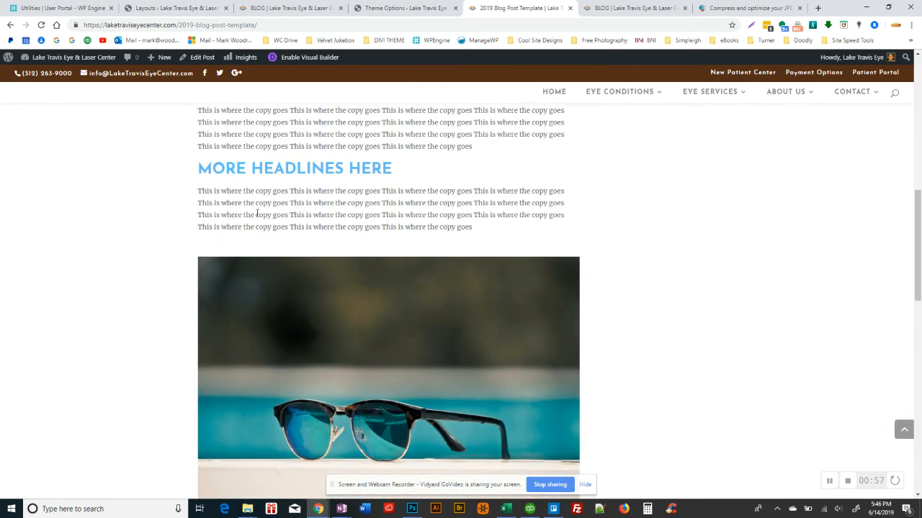
scroll(255, 223, down, 1)
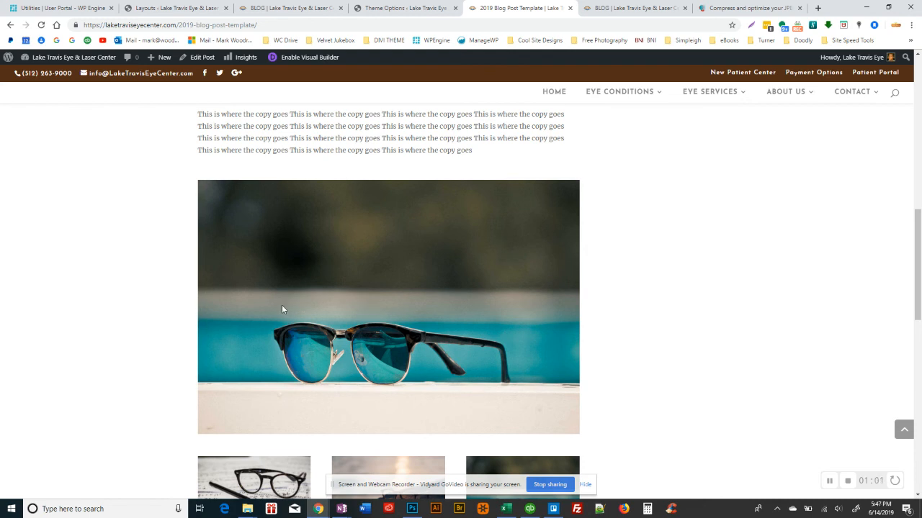
scroll(107, 297, down, 2)
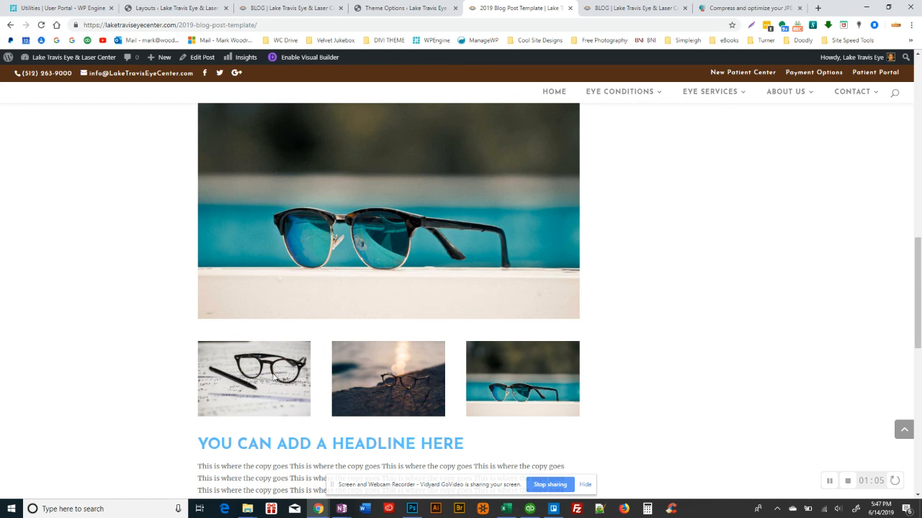
scroll(271, 369, down, 1)
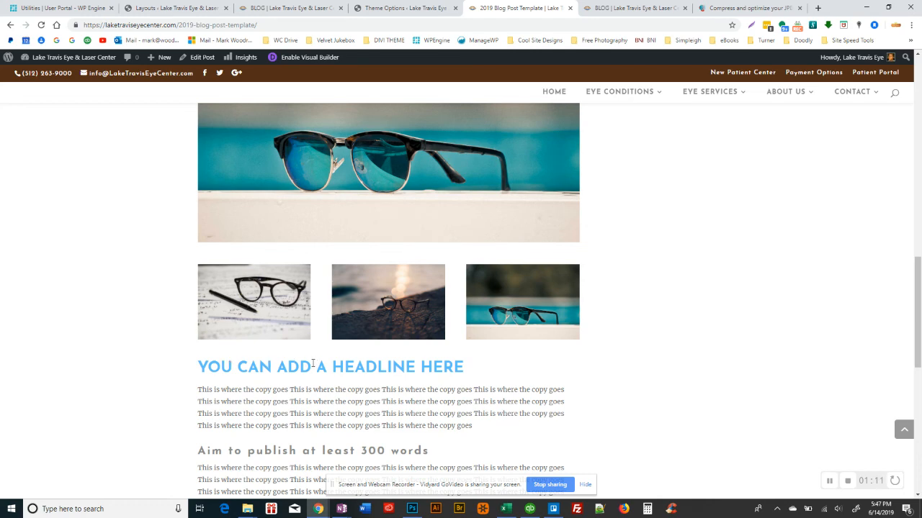
scroll(312, 364, down, 1)
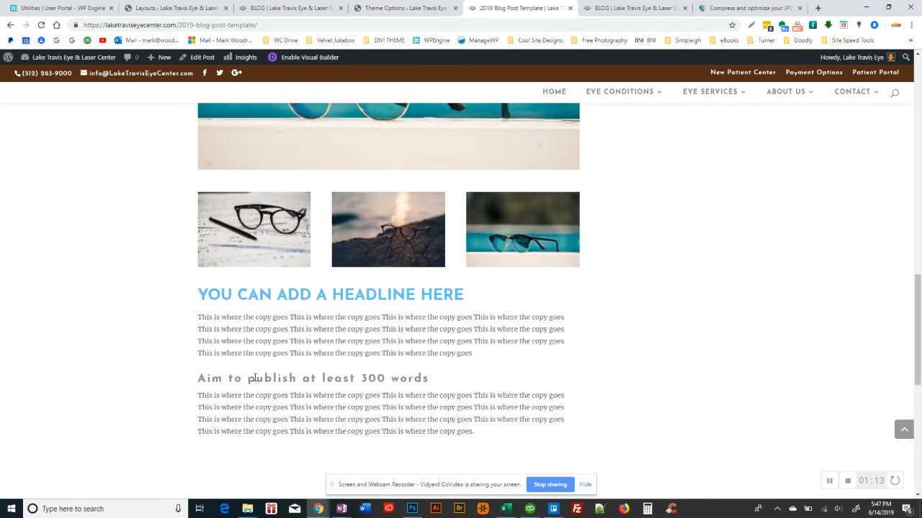
scroll(363, 378, down, 1)
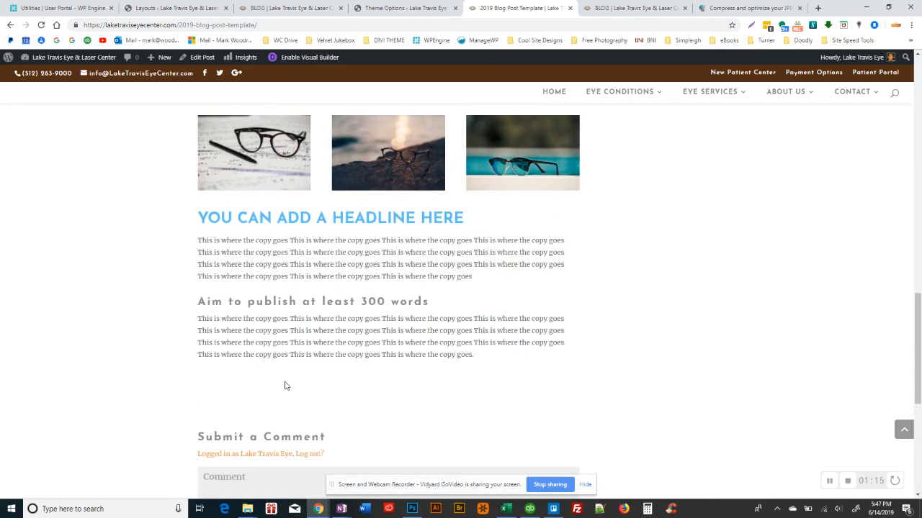
scroll(247, 379, down, 1)
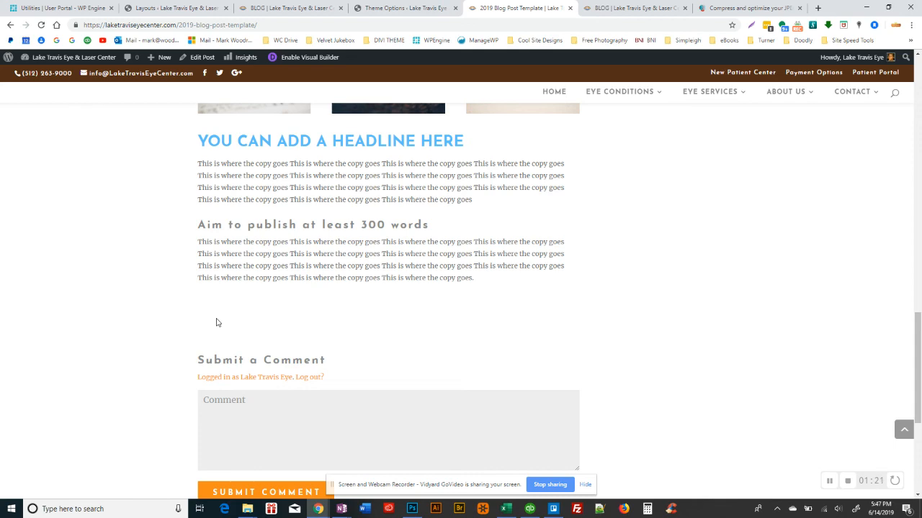
scroll(220, 322, up, 10)
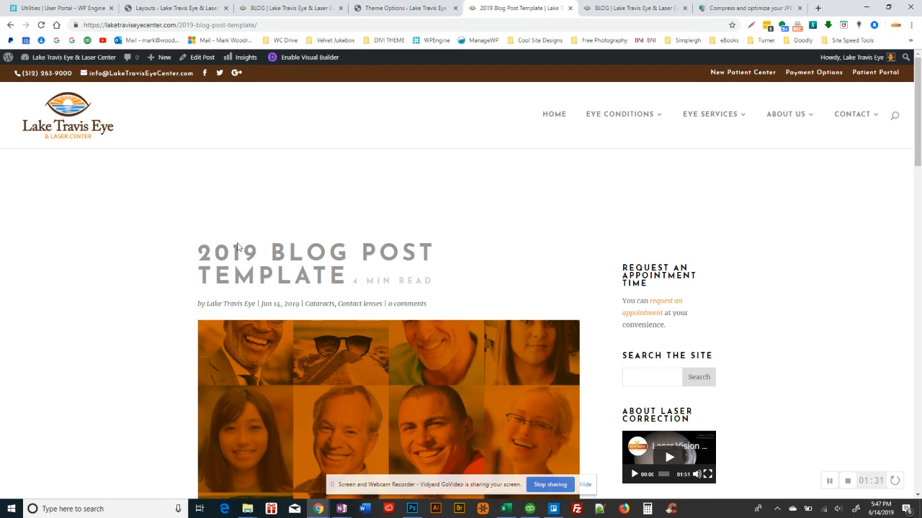
scroll(252, 253, down, 2)
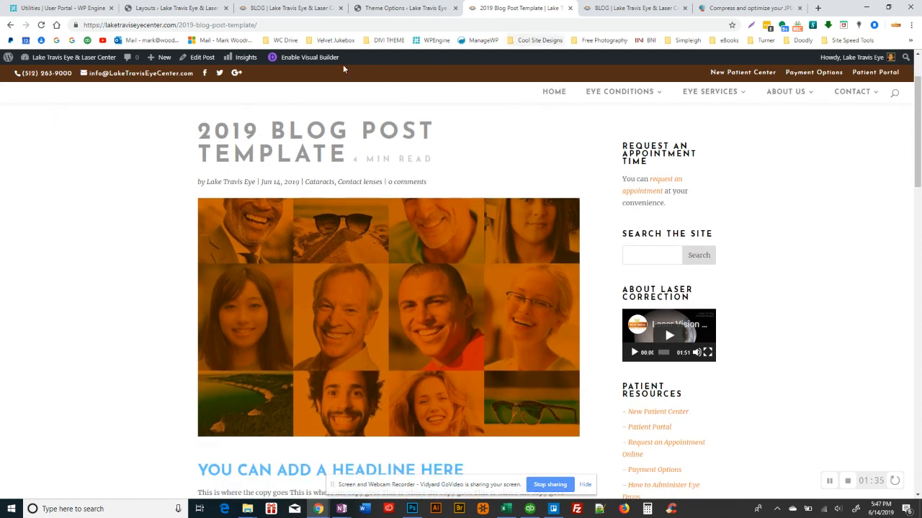
Step: Create a new post from the site's WordPress dashboard and title it "Friday Test Post"
mouse_move(161, 63)
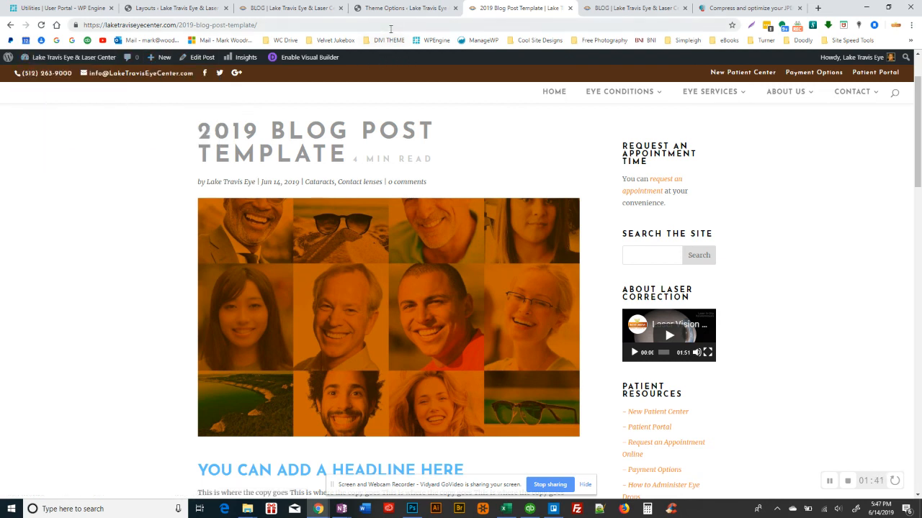
click(172, 8)
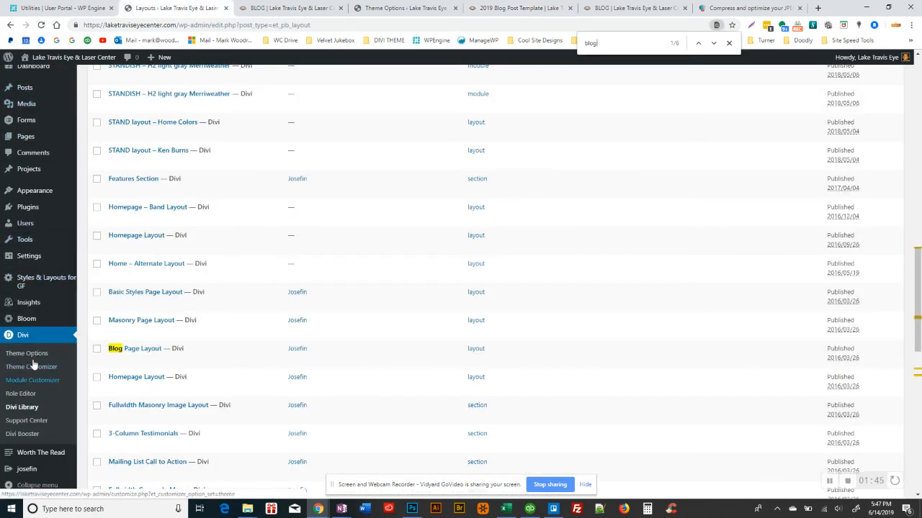
scroll(350, 156, up, 5)
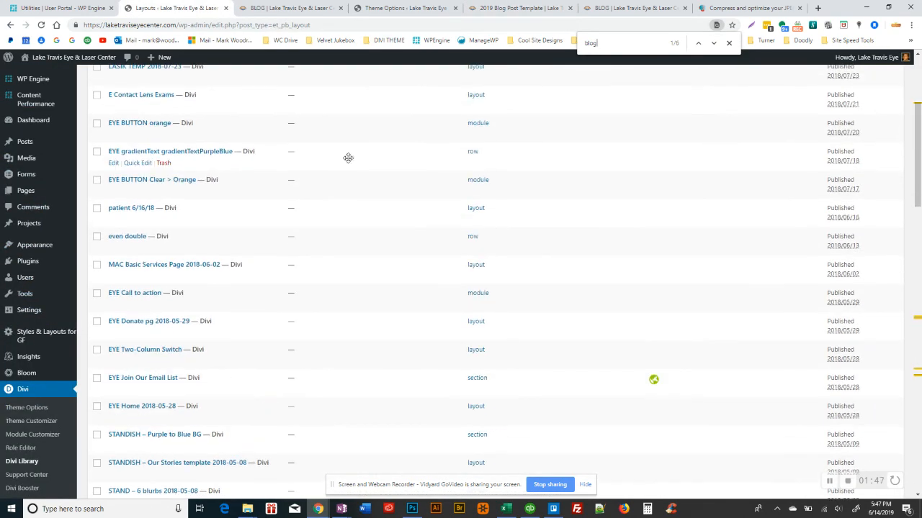
click(32, 81)
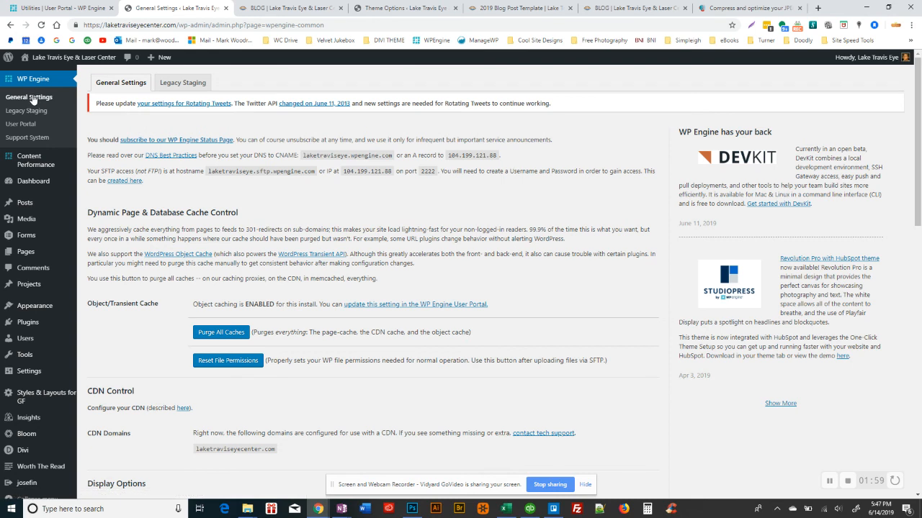
mouse_move(27, 160)
click(30, 182)
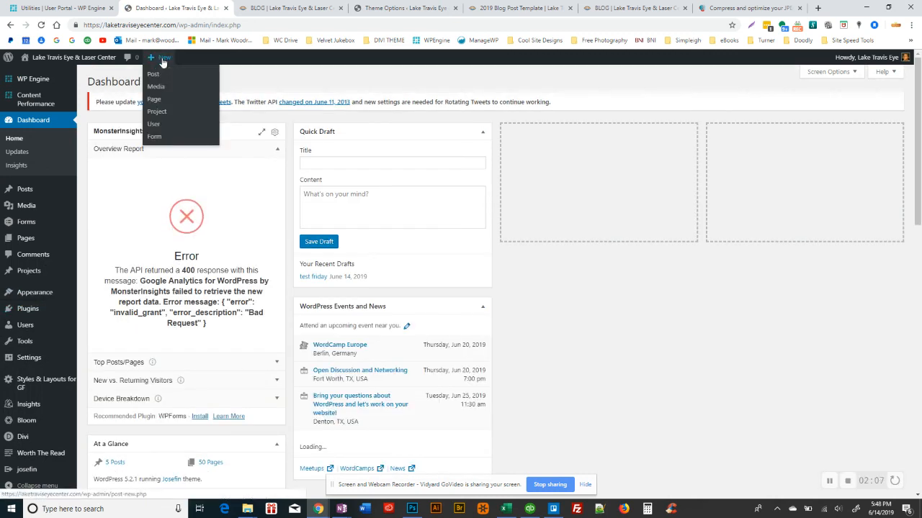
mouse_move(29, 189)
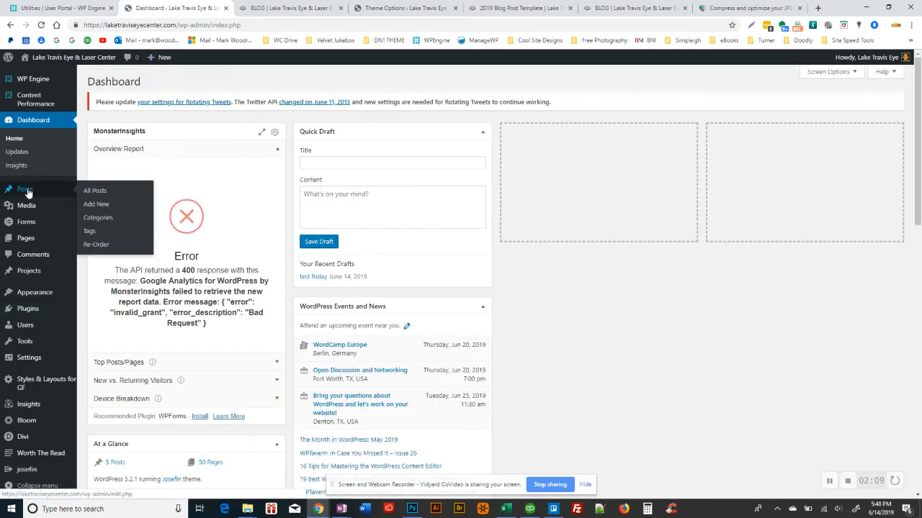
click(93, 206)
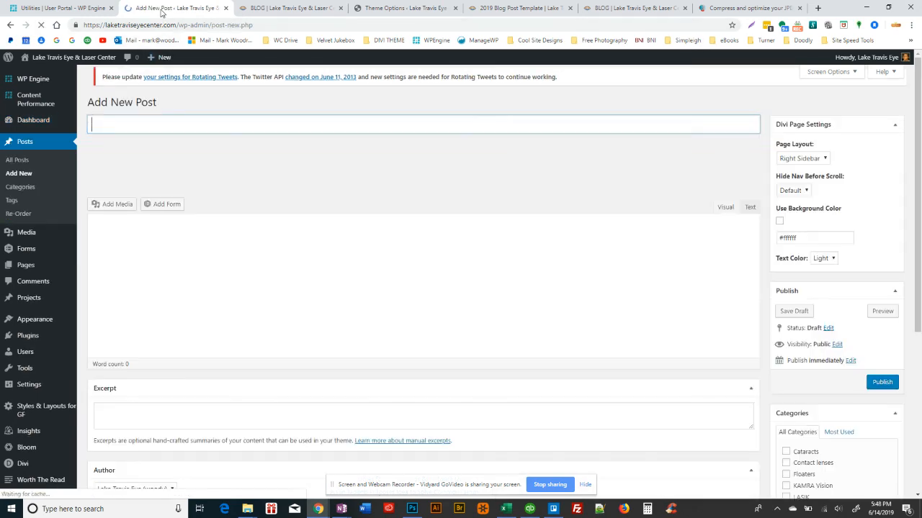
drag(162, 11, 392, 10)
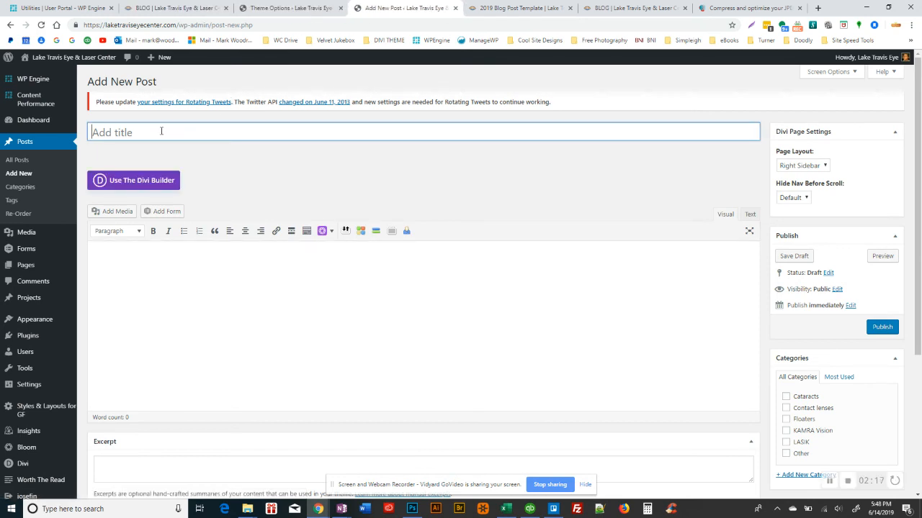
text(Friday Test Post)
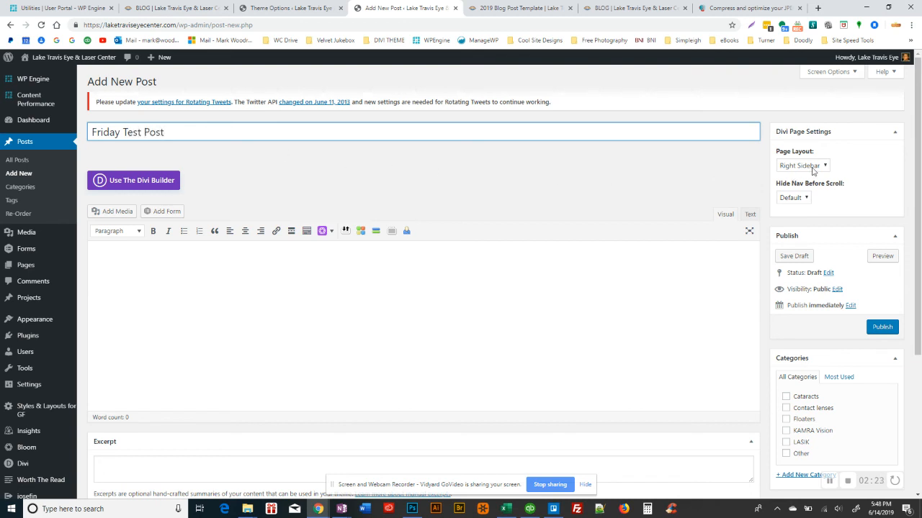
Step: Review which boxes the post editor's screen options show and which authors can be assigned to the post
click(855, 73)
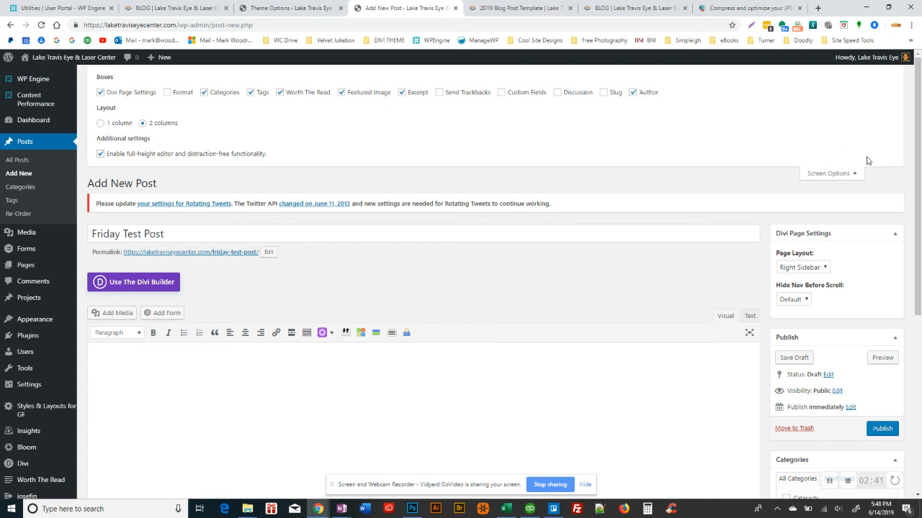
click(853, 175)
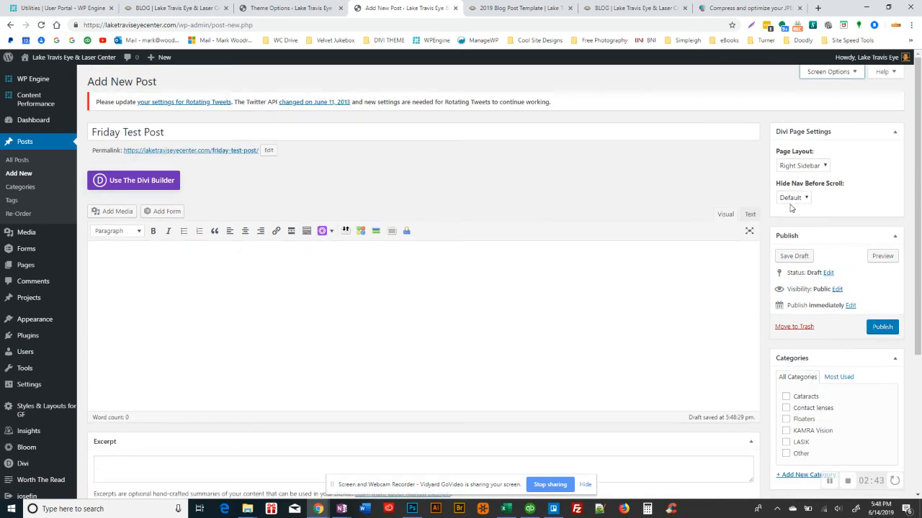
scroll(750, 215, down, 3)
scroll(749, 216, down, 1)
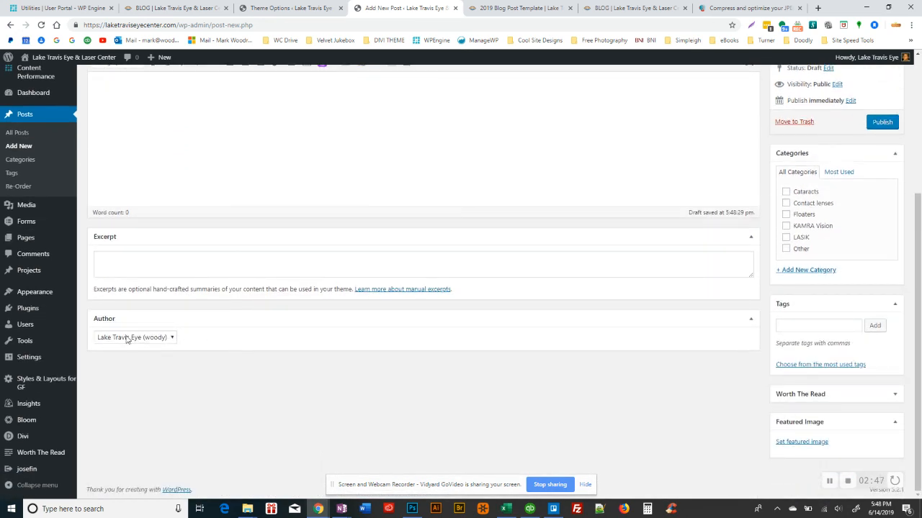
click(171, 338)
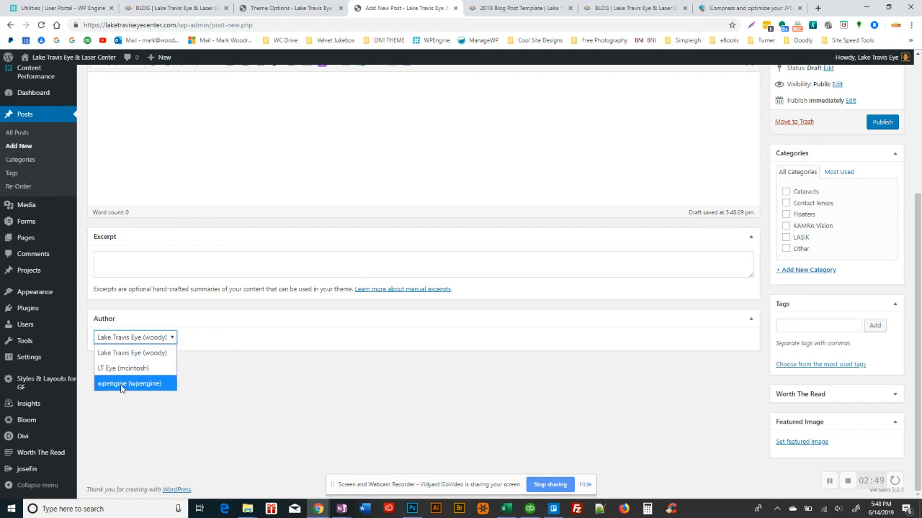
click(171, 339)
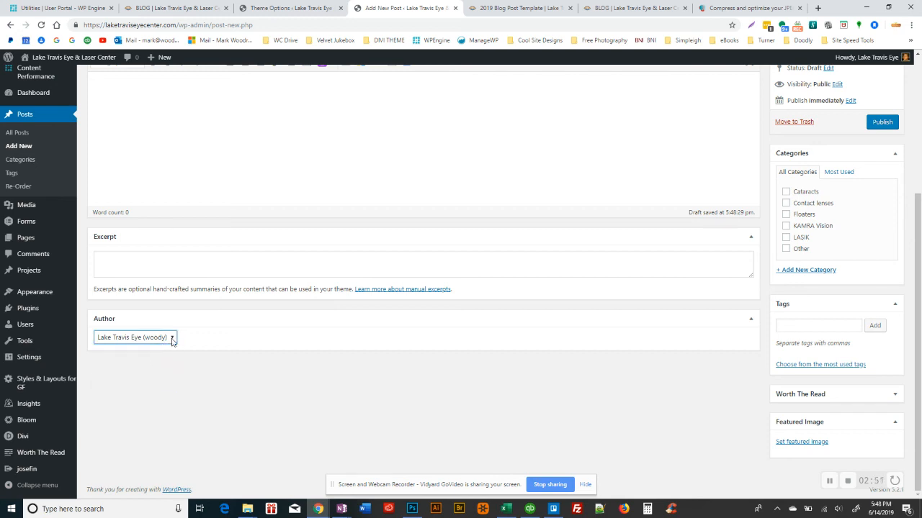
Step: Compare the new post's Excerpt box with the excerpt under 2019 Blog Post Template on the blog page
click(180, 264)
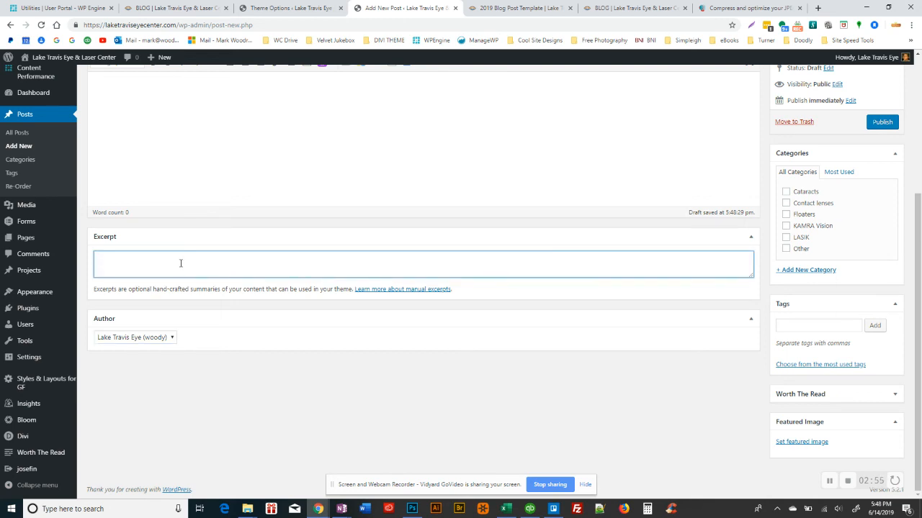
click(634, 8)
scroll(280, 268, down, 3)
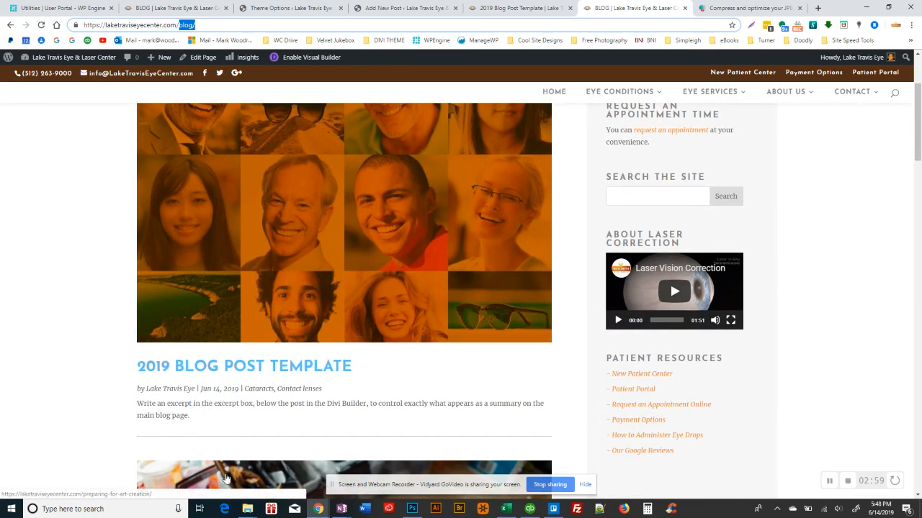
click(184, 407)
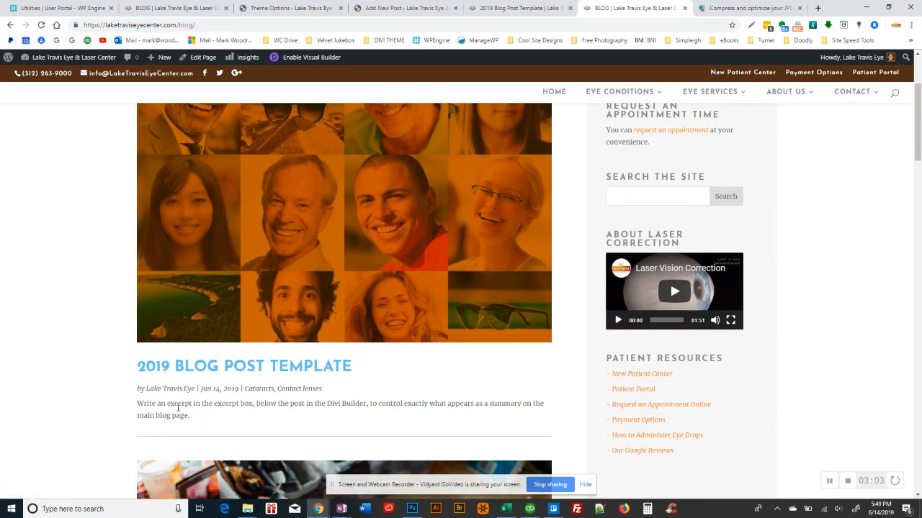
click(400, 10)
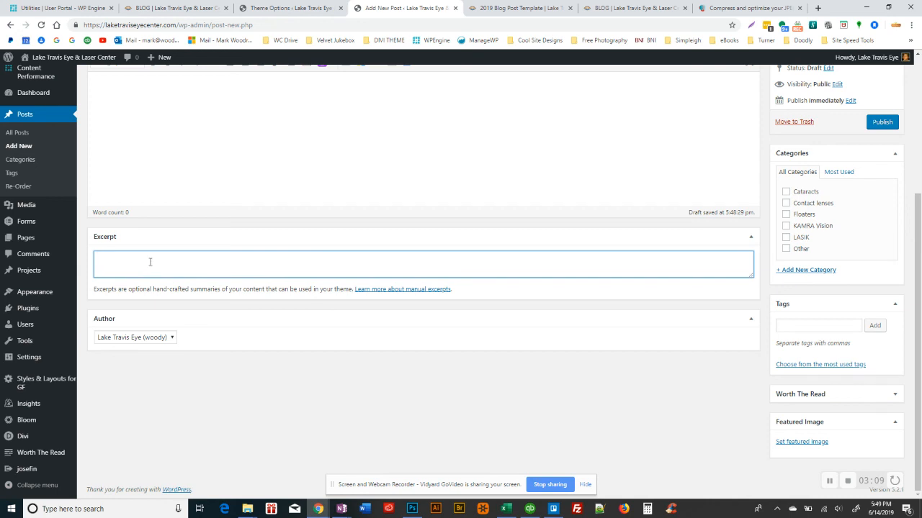
Step: Review the title of Friday Test Post and open its permalink slug for editing
scroll(260, 270, up, 3)
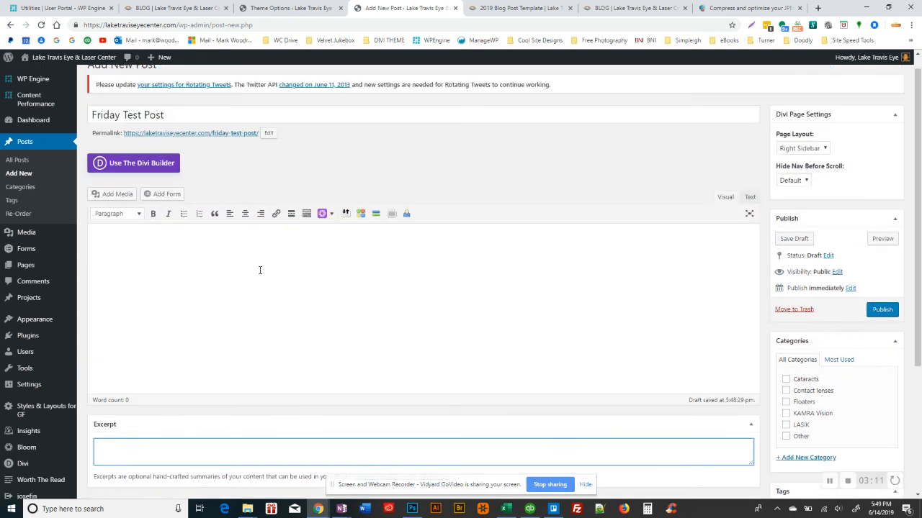
click(116, 117)
double_click(115, 118)
click(115, 117)
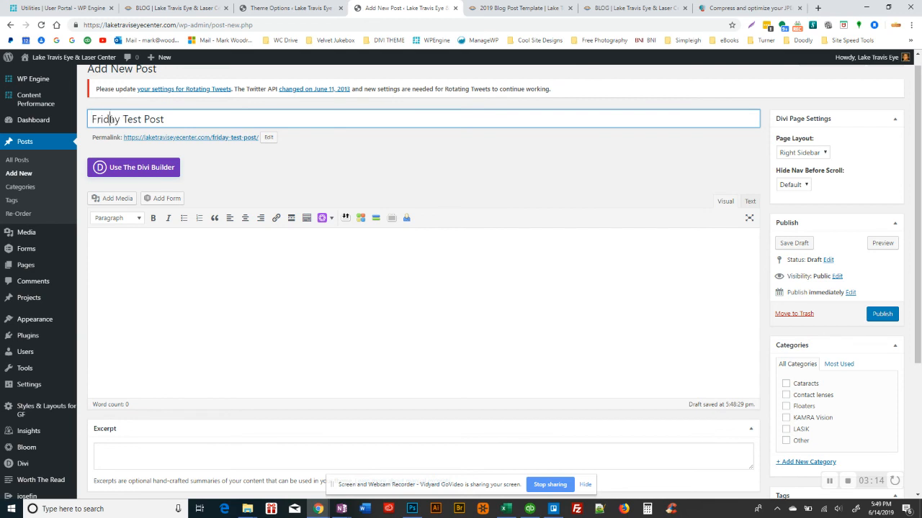
click(268, 137)
click(263, 160)
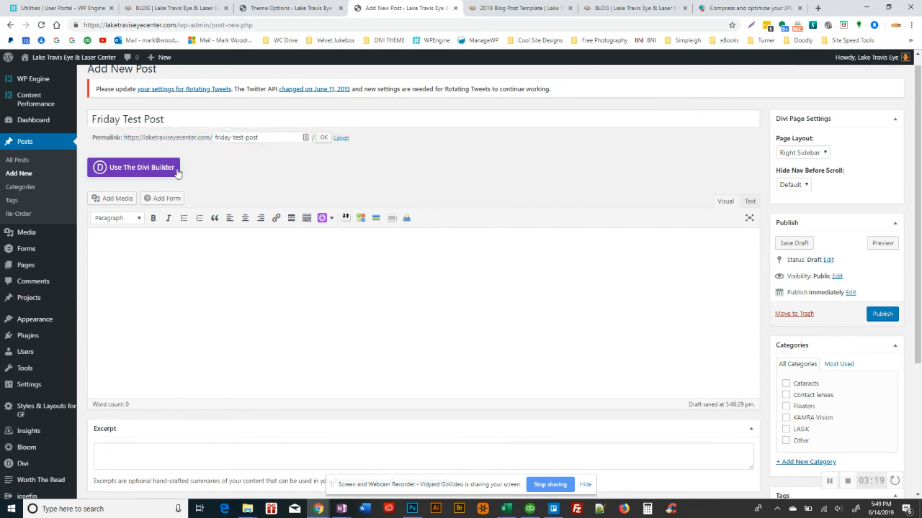
Step: Switch the post to the Divi Builder, building from scratch, and dismiss the row insertion dialog
click(138, 167)
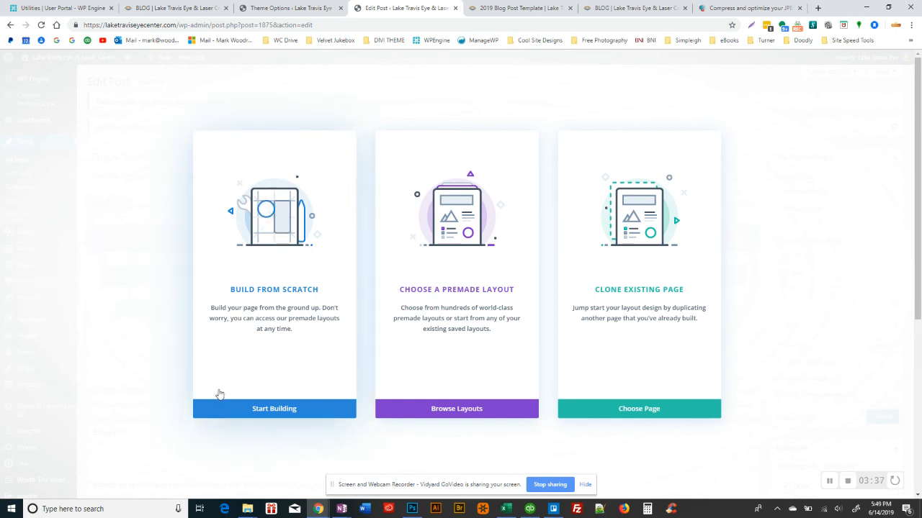
click(274, 409)
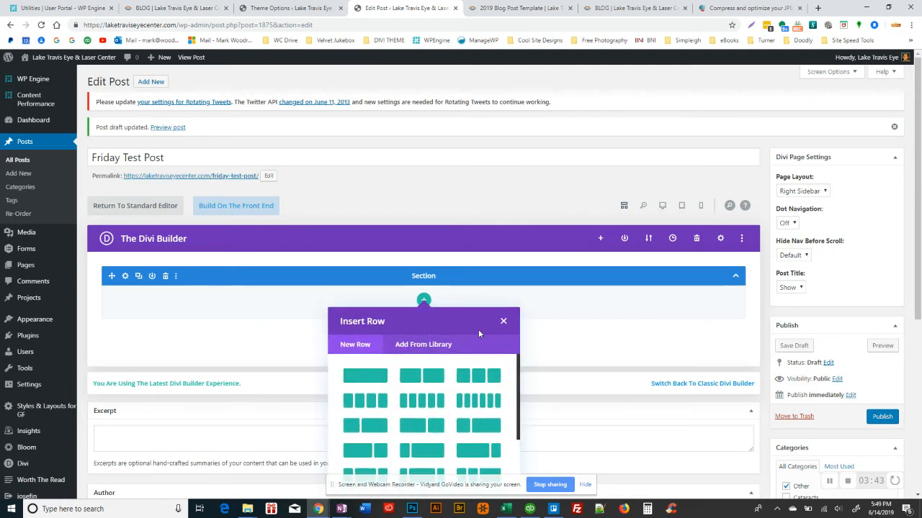
click(503, 322)
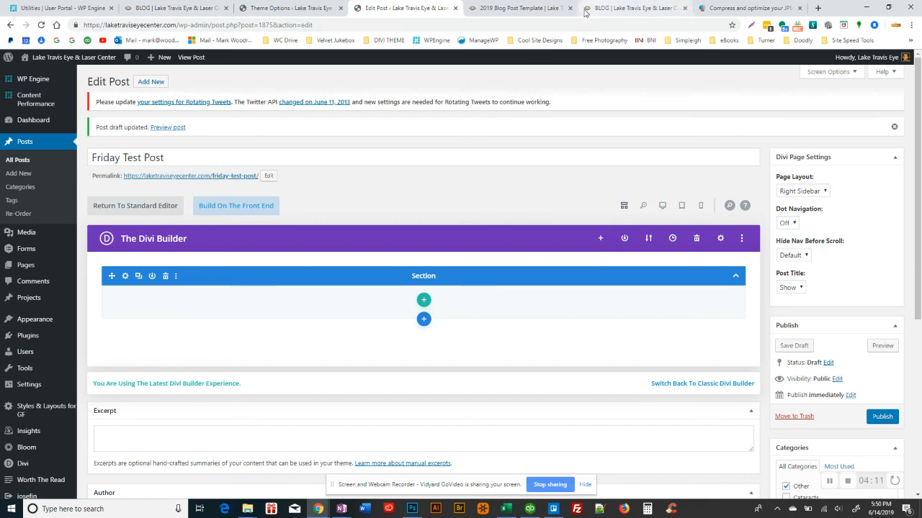
Step: Review the title, image, headlines and copy of the published 2019 Blog Post Template, and return to the post editor
click(497, 10)
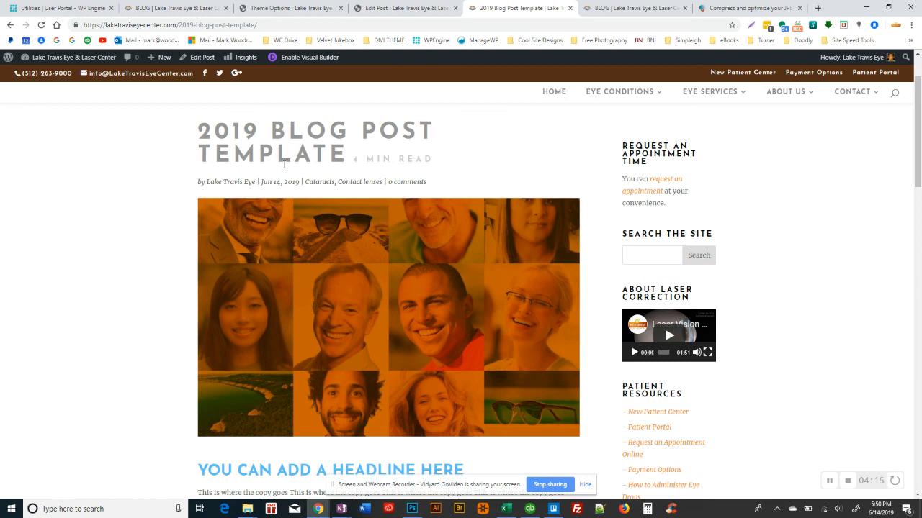
scroll(278, 253, down, 3)
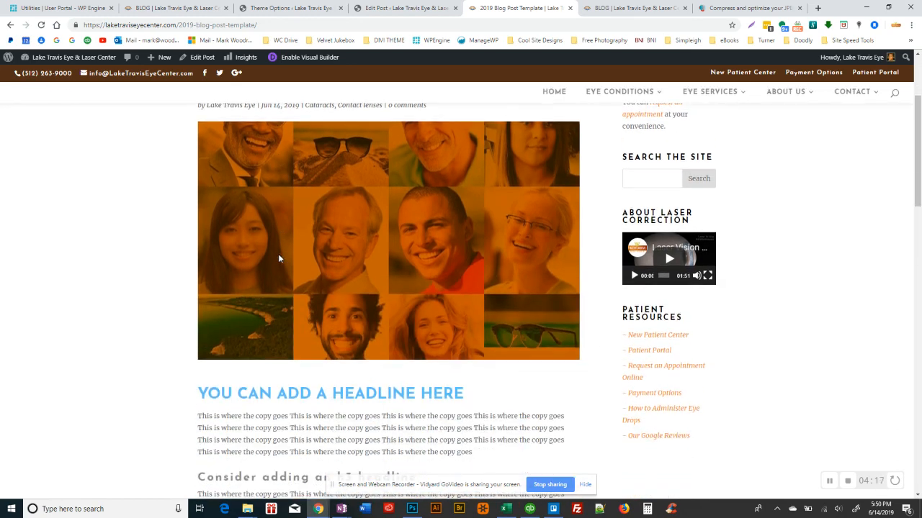
scroll(277, 253, down, 5)
scroll(278, 254, up, 4)
scroll(279, 259, up, 2)
click(394, 10)
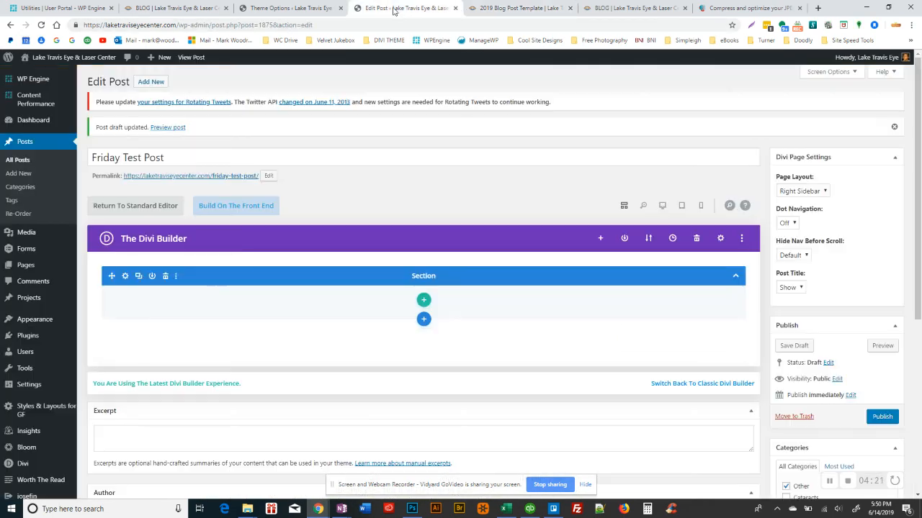
Step: Load the saved 2019 Blog Post Template layout from the Blog category of the Divi library into the post
click(600, 239)
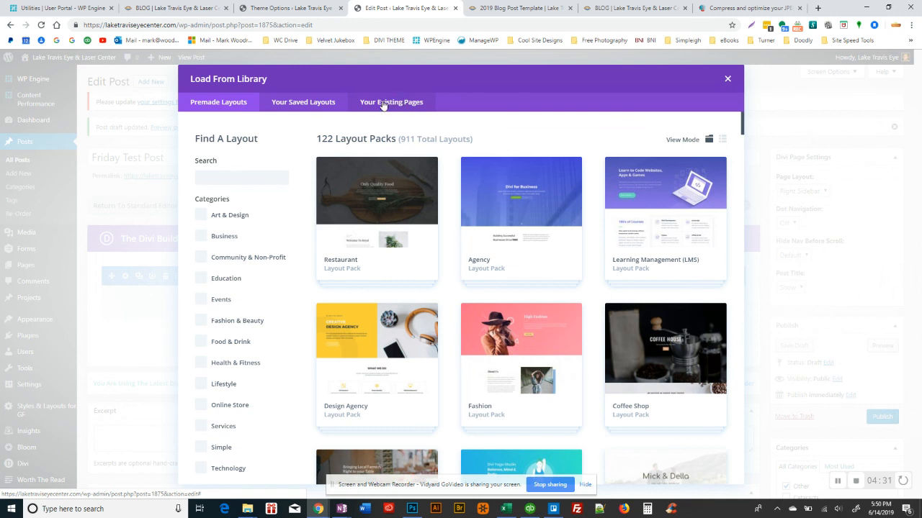
click(384, 103)
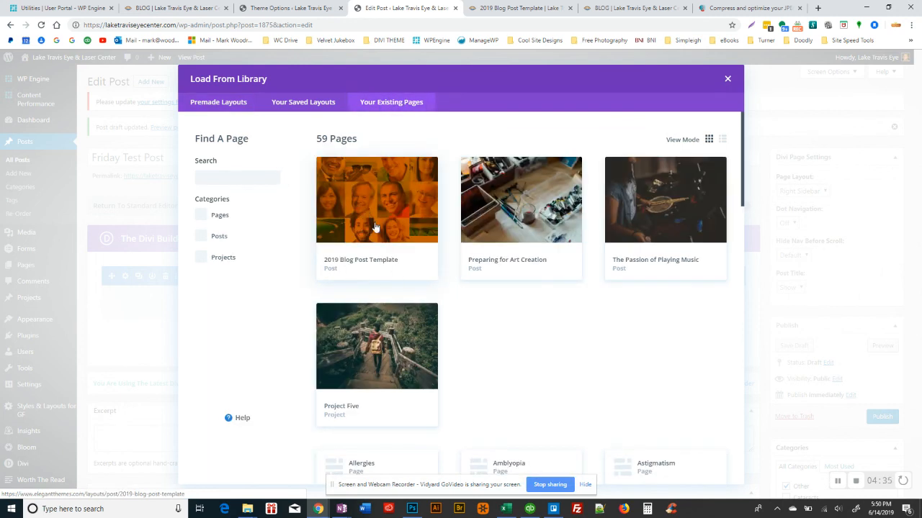
scroll(391, 335, down, 2)
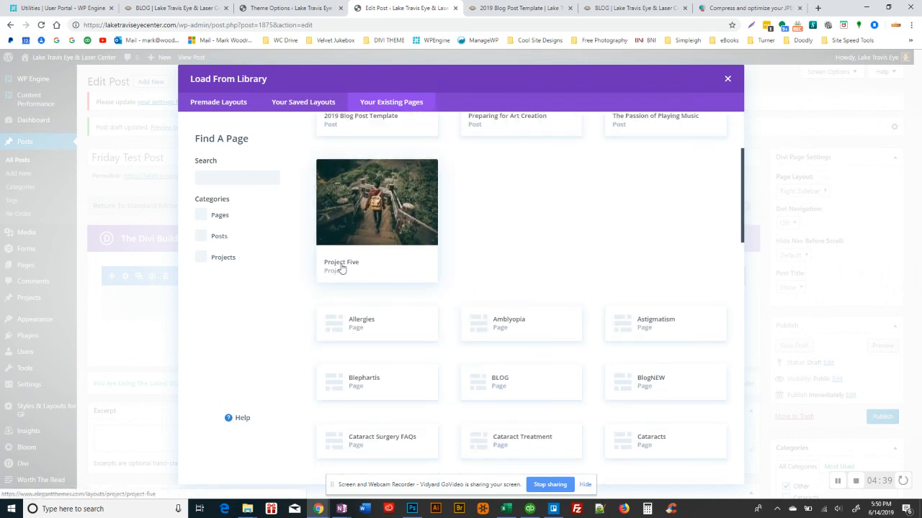
scroll(341, 267, up, 1)
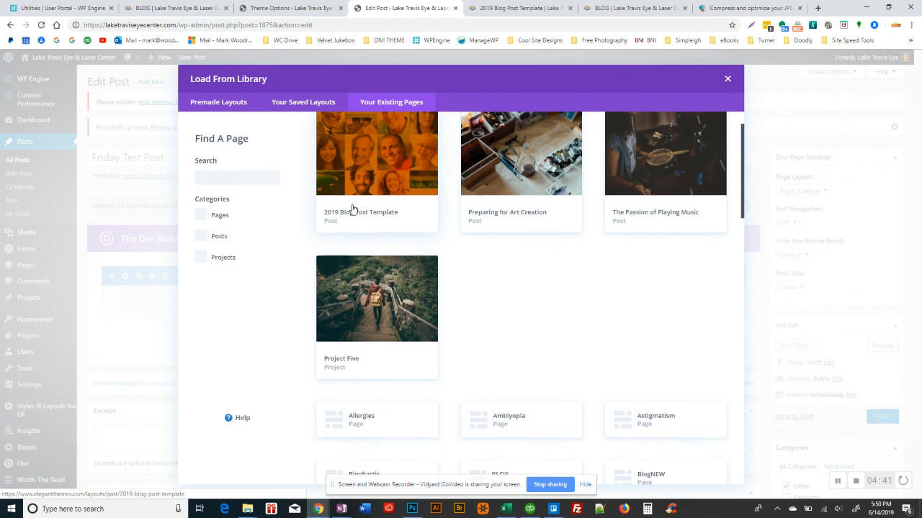
scroll(367, 209, up, 1)
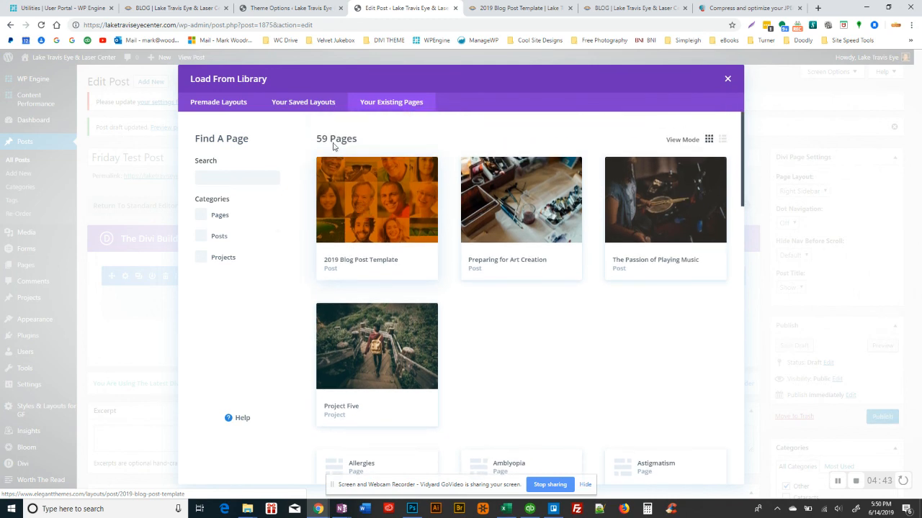
click(297, 106)
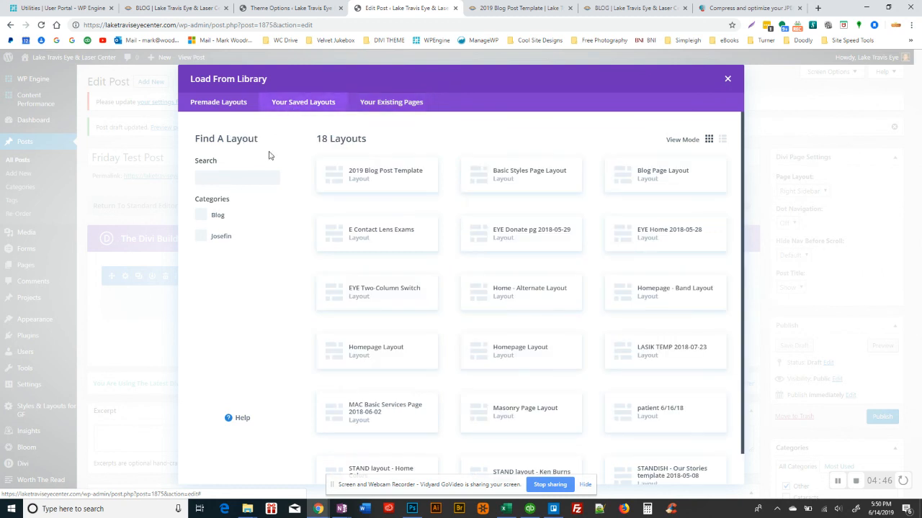
click(202, 217)
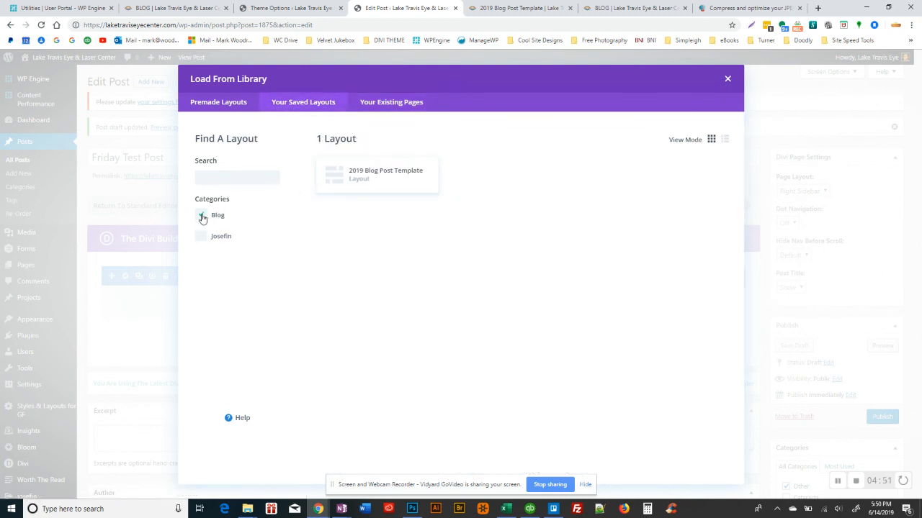
click(357, 179)
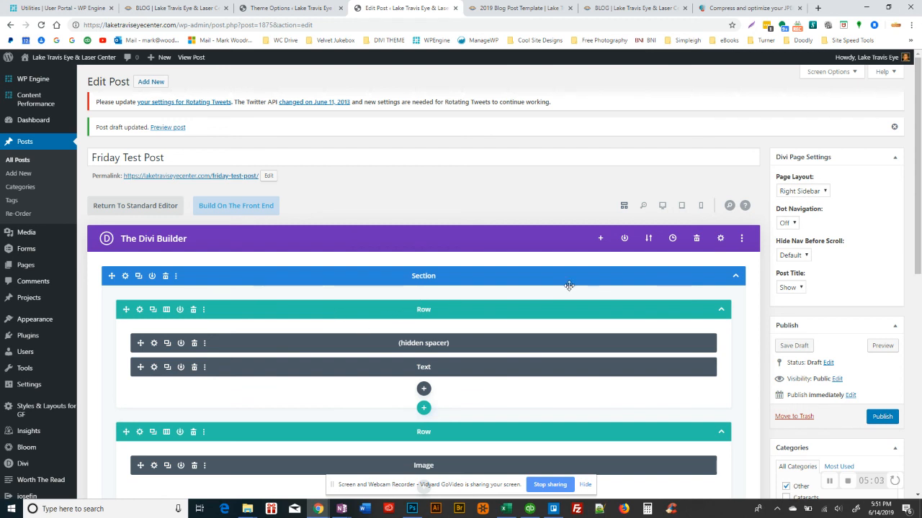
Step: Collapse the Divi Page Settings, save the draft, and preview the post from its address and title down to the comment form
click(893, 161)
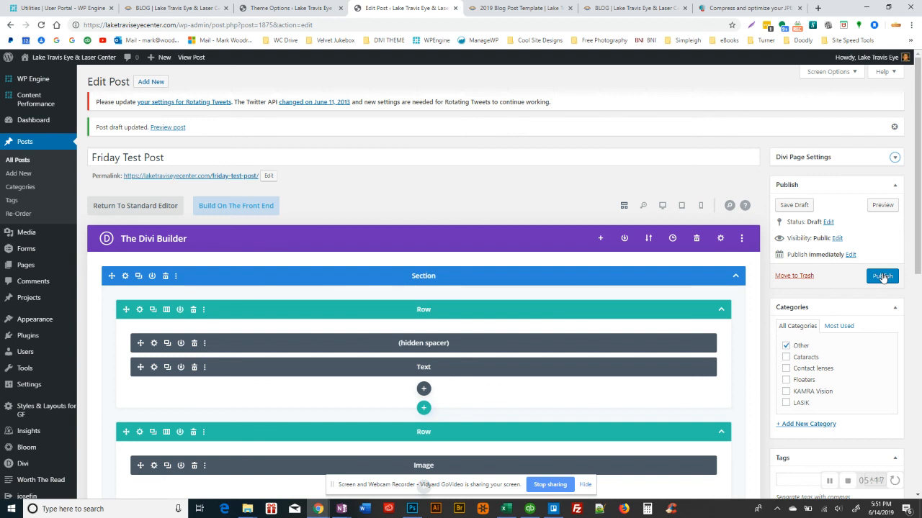
click(794, 205)
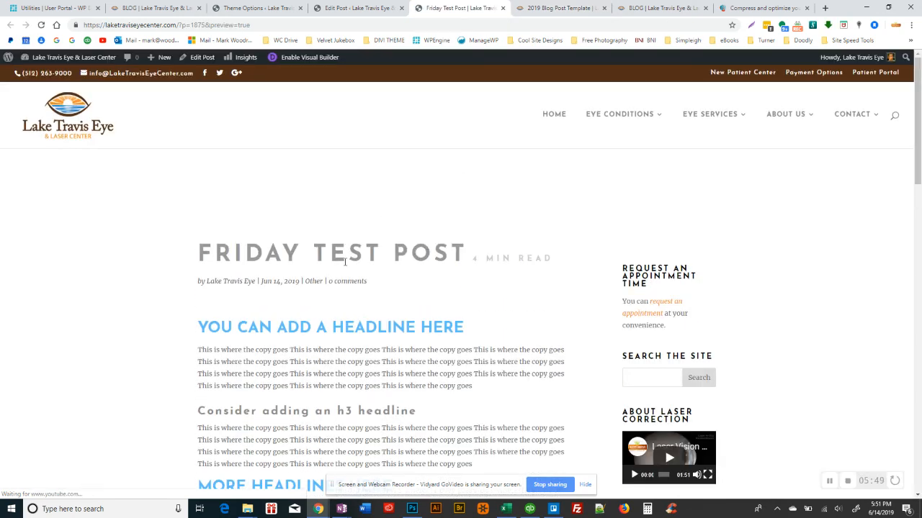
drag(228, 26, 172, 26)
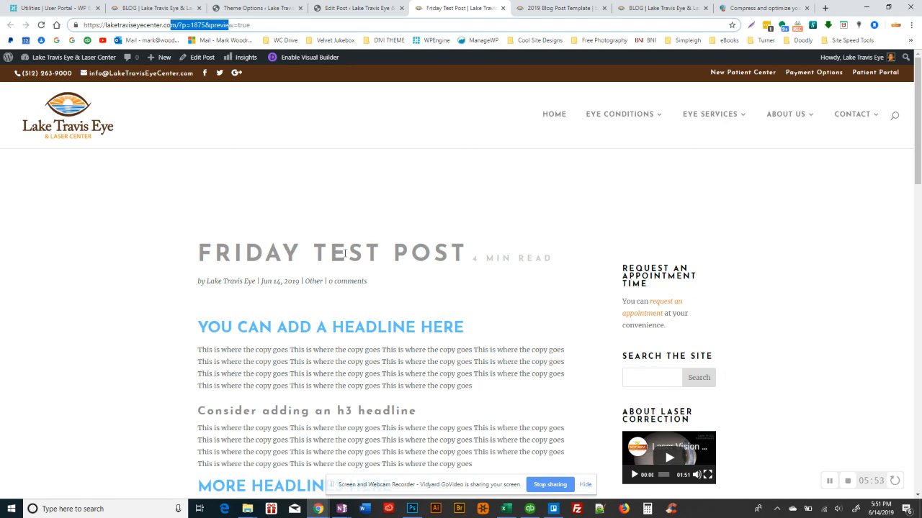
scroll(264, 331, down, 3)
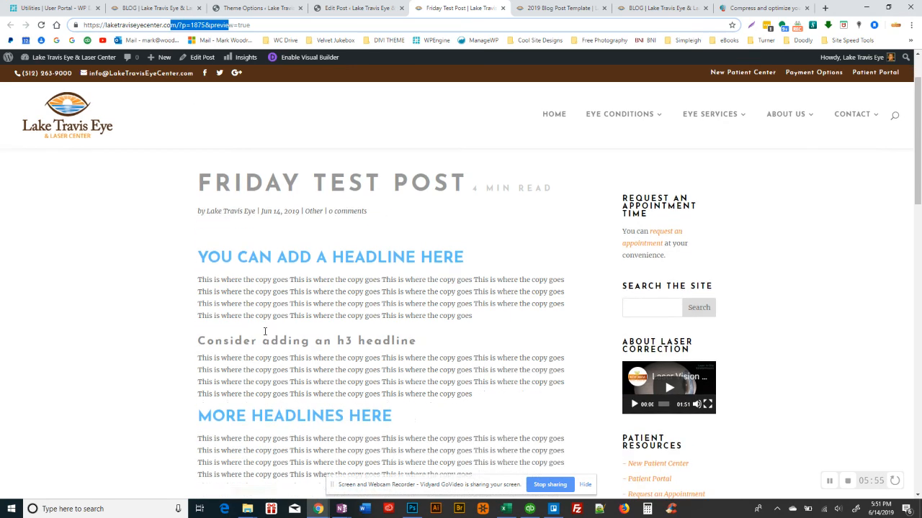
scroll(274, 387, down, 6)
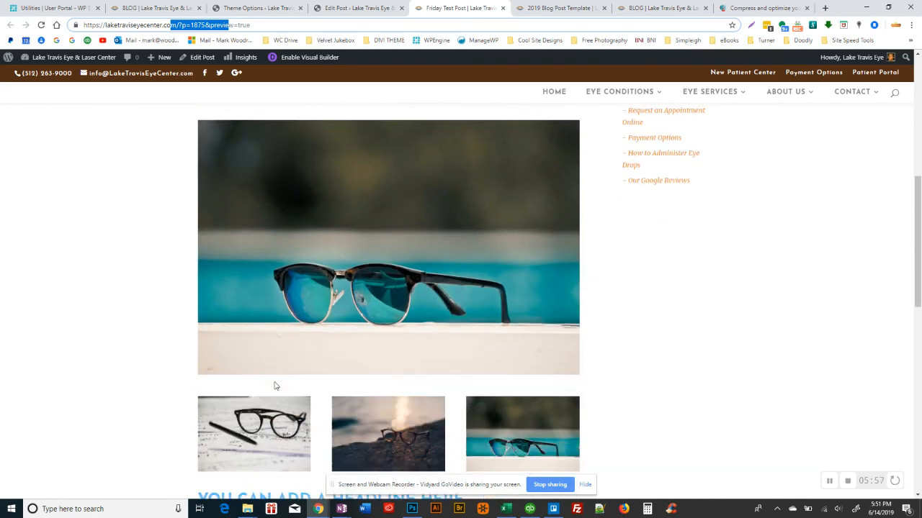
scroll(276, 380, down, 2)
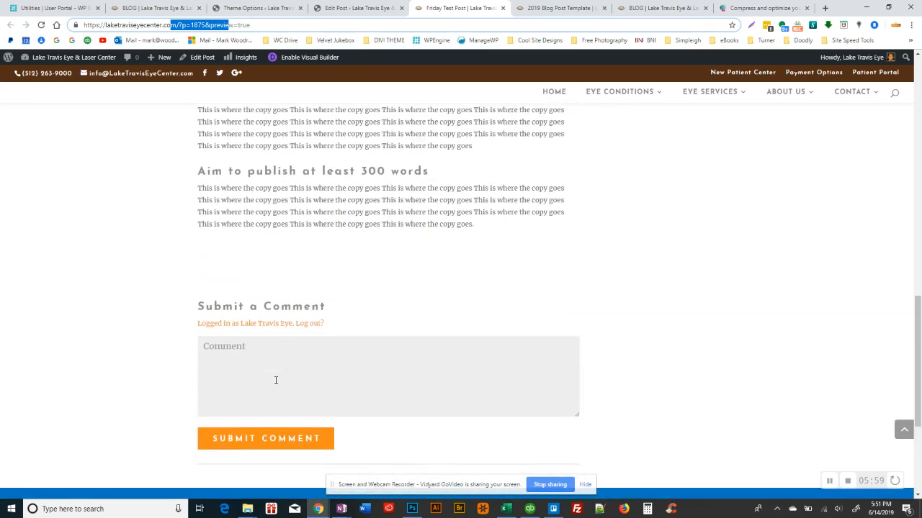
scroll(276, 380, up, 12)
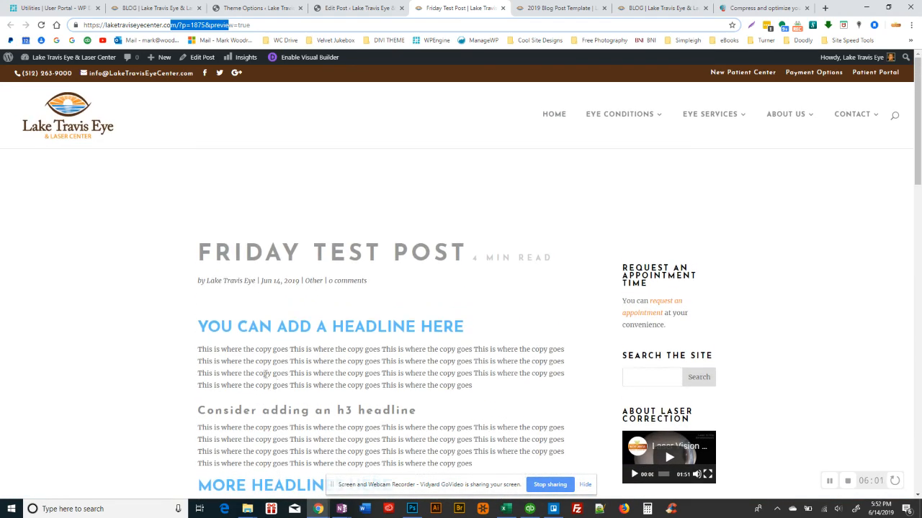
Step: Examine the featured image in the 2019 Blog Post Template post and the post images and excerpts on the blog page
click(361, 9)
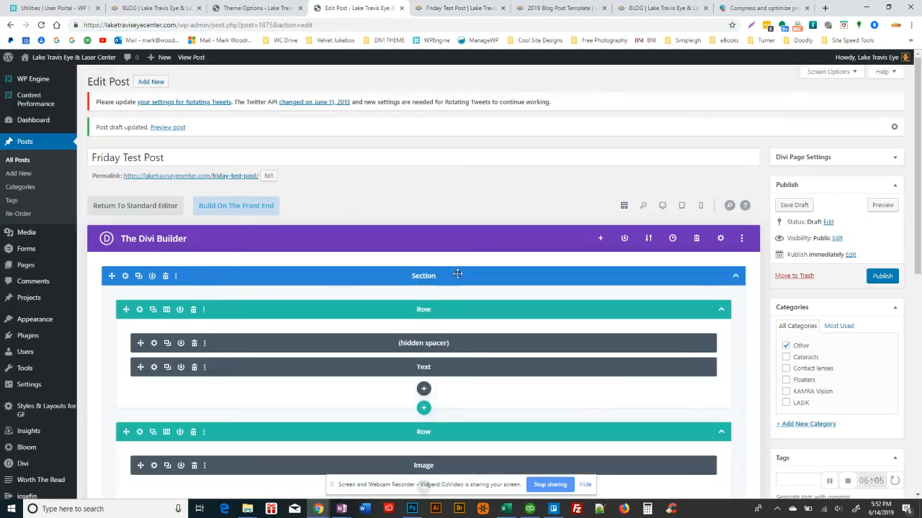
click(558, 8)
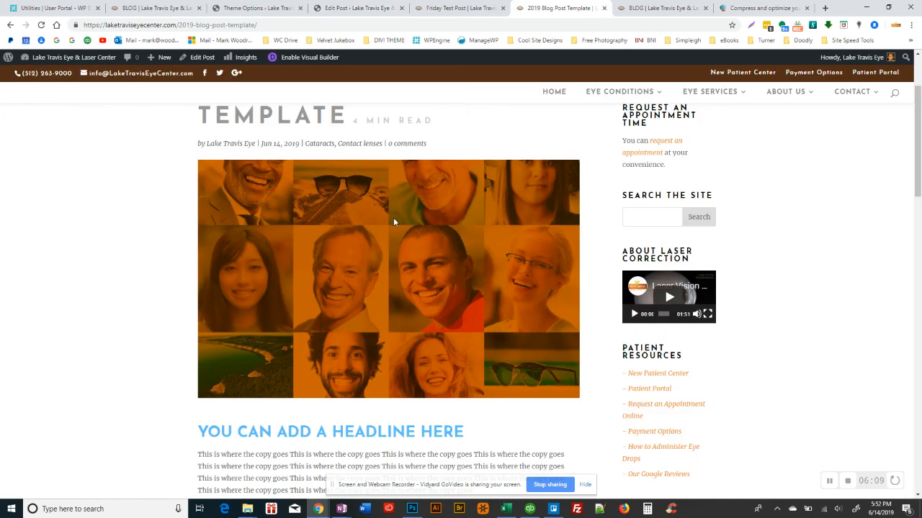
scroll(431, 190, up, 3)
scroll(376, 281, down, 3)
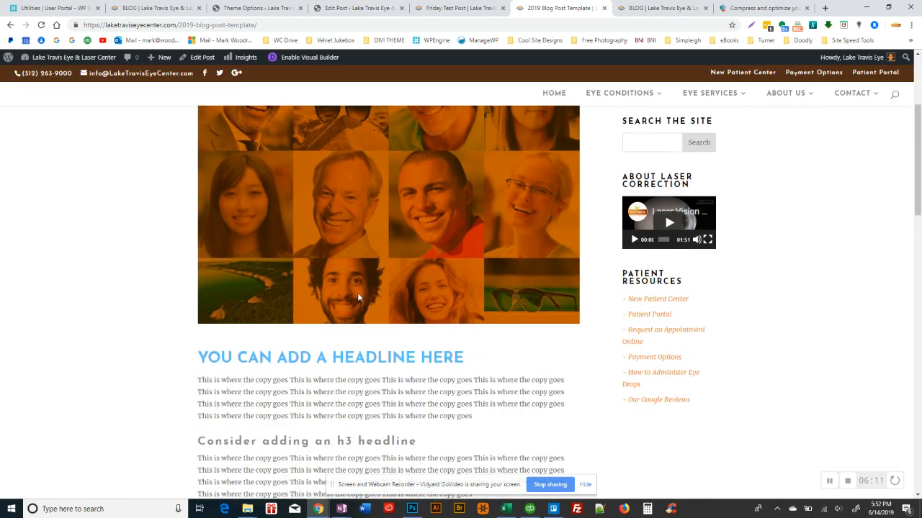
click(654, 10)
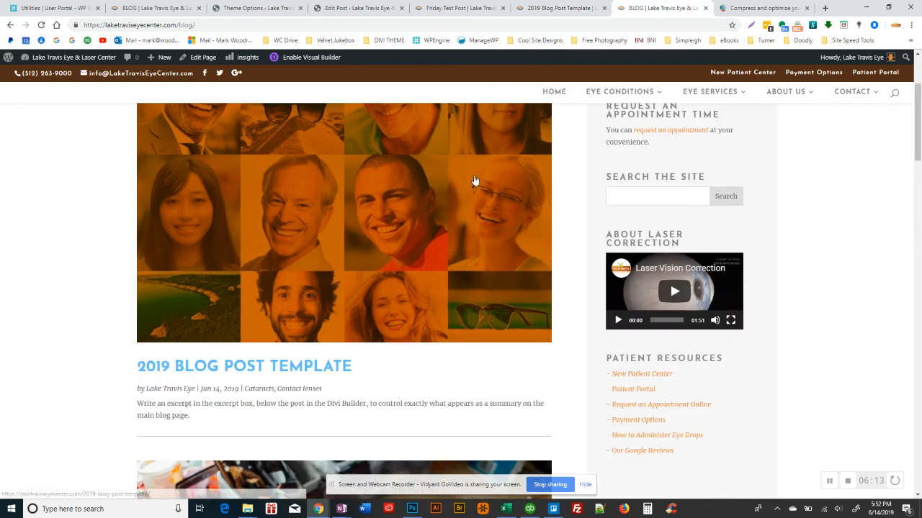
scroll(473, 181, up, 3)
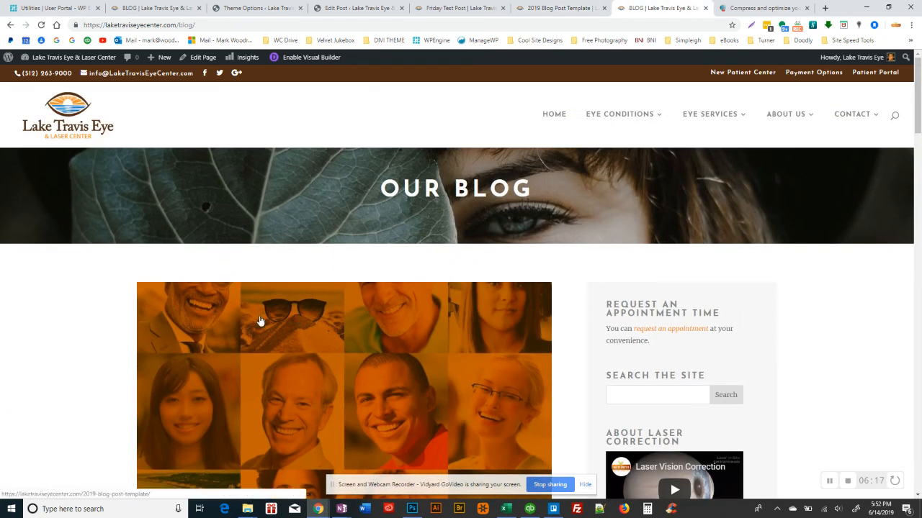
scroll(262, 321, down, 1)
scroll(282, 315, down, 6)
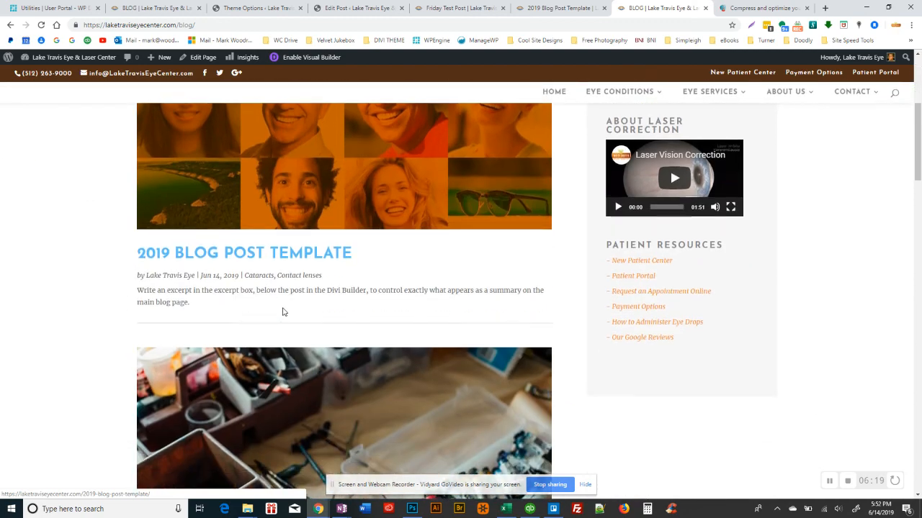
scroll(281, 302, down, 5)
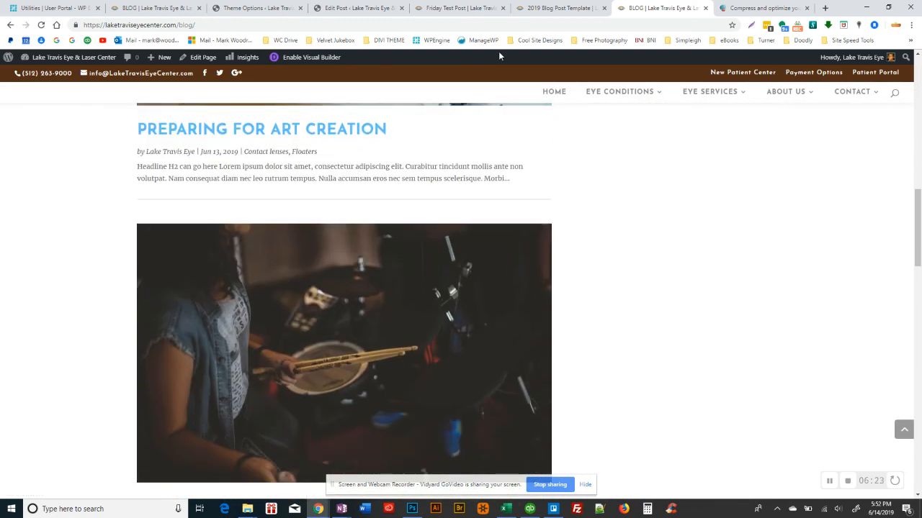
Step: Compare the featured image, headlines and image rows of the 2019 Blog Post Template post with the Friday Test Post preview
click(585, 11)
scroll(458, 174, up, 2)
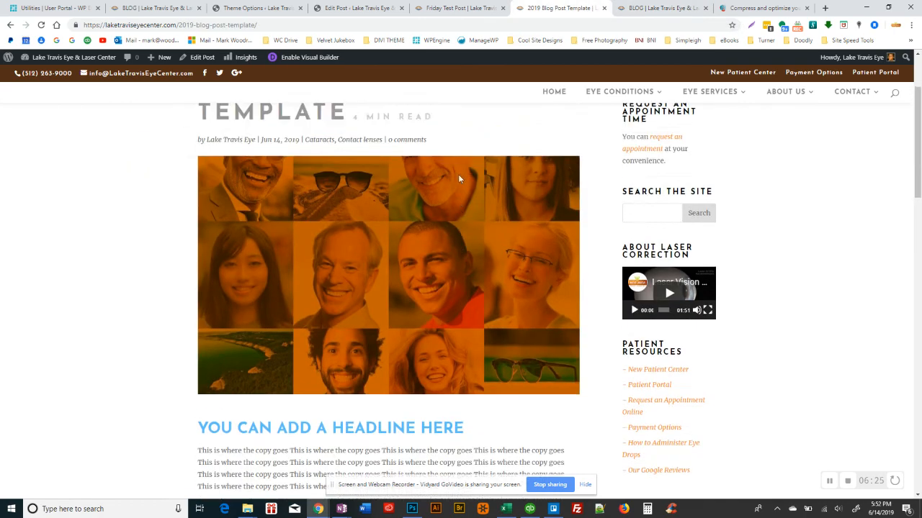
scroll(356, 239, down, 8)
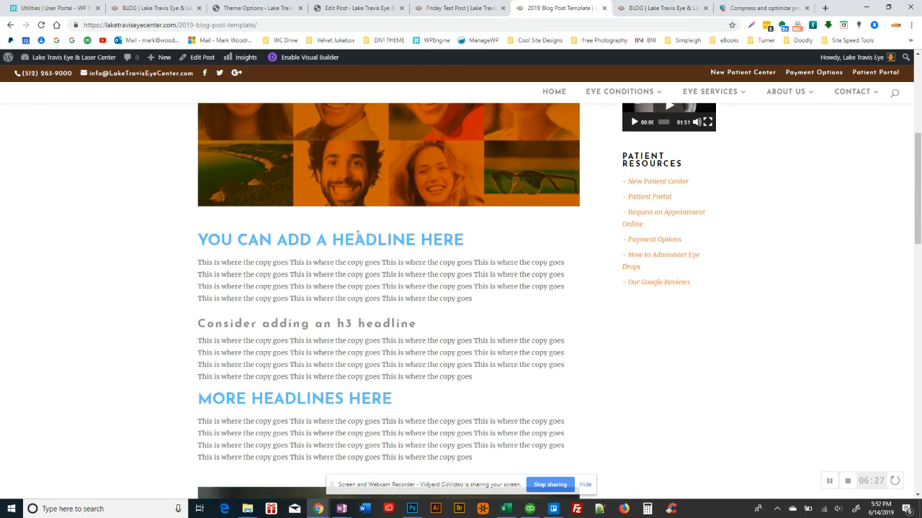
scroll(334, 305, down, 5)
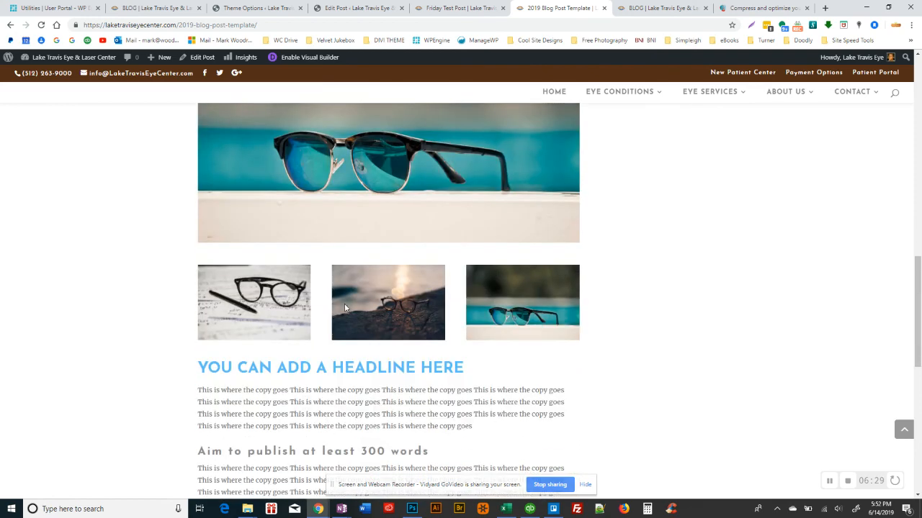
click(445, 8)
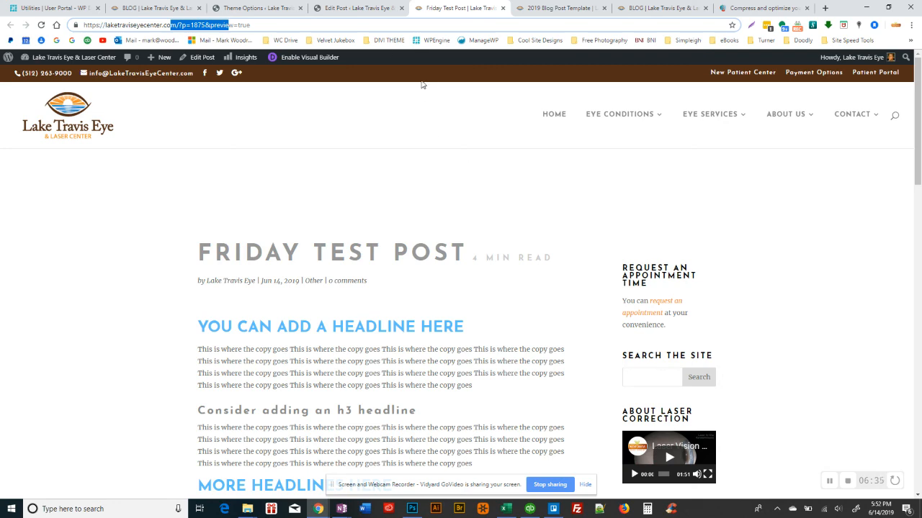
Step: Set 1920x1280-bg-42-barton.jpg from the media library as the featured image of Friday Test Post in the post editor
click(375, 9)
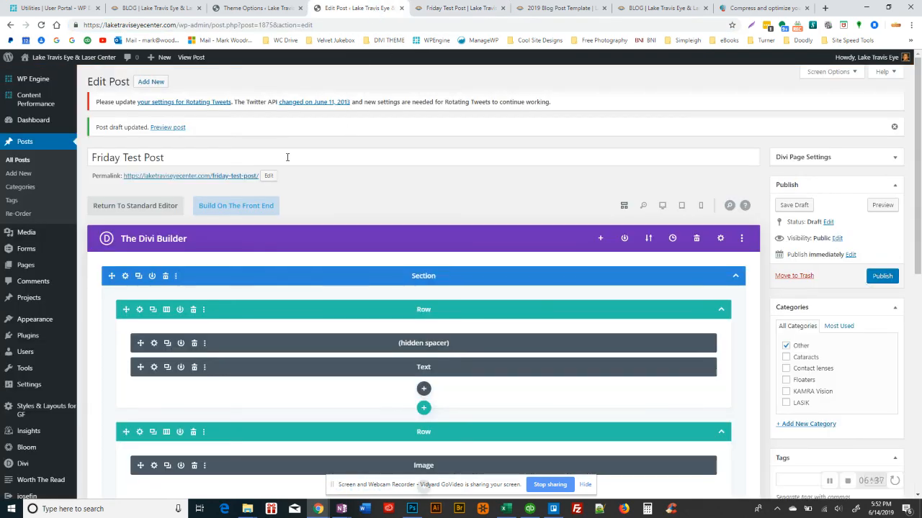
scroll(587, 259, down, 5)
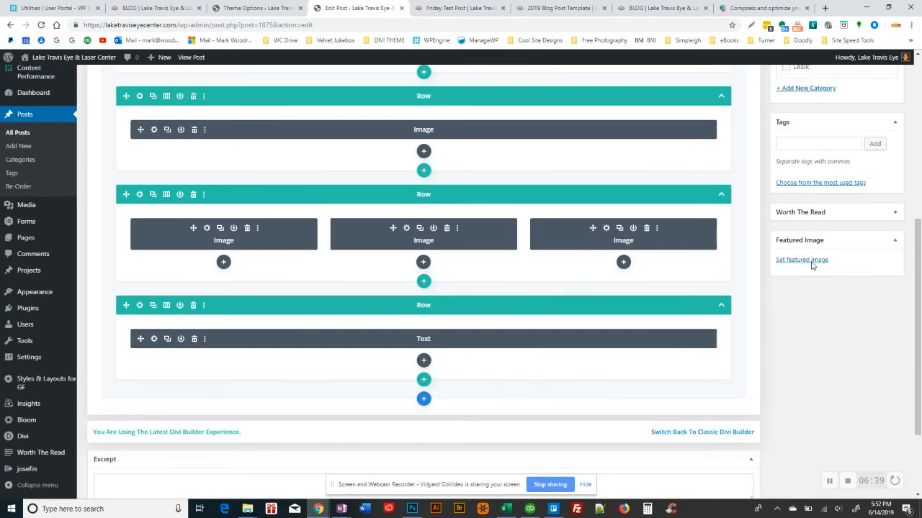
click(807, 261)
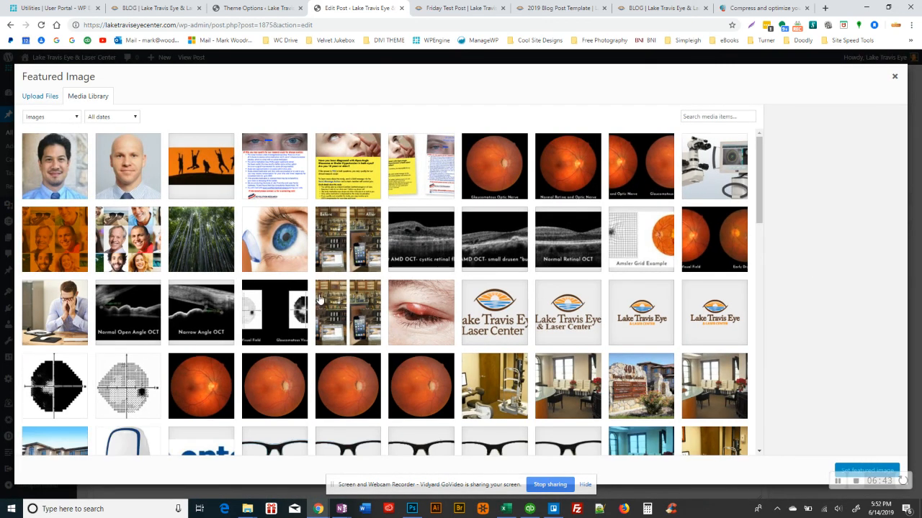
scroll(320, 298, down, 5)
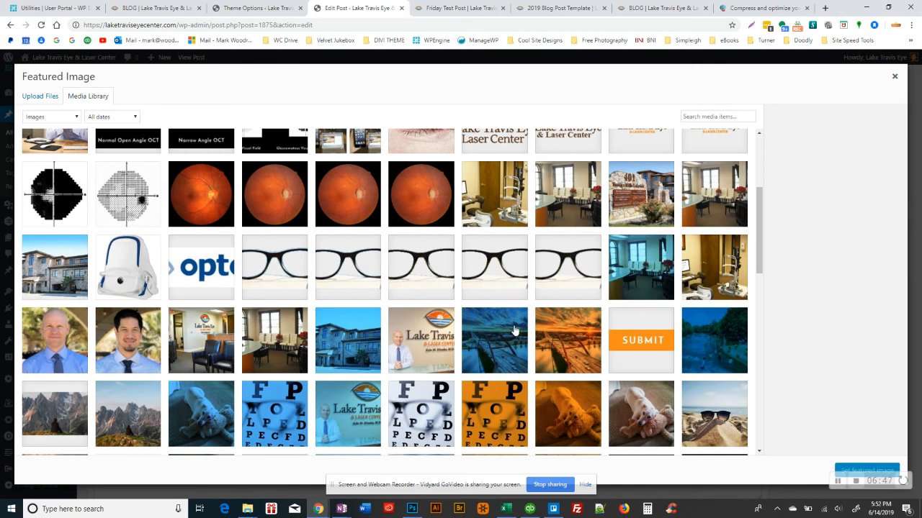
click(665, 272)
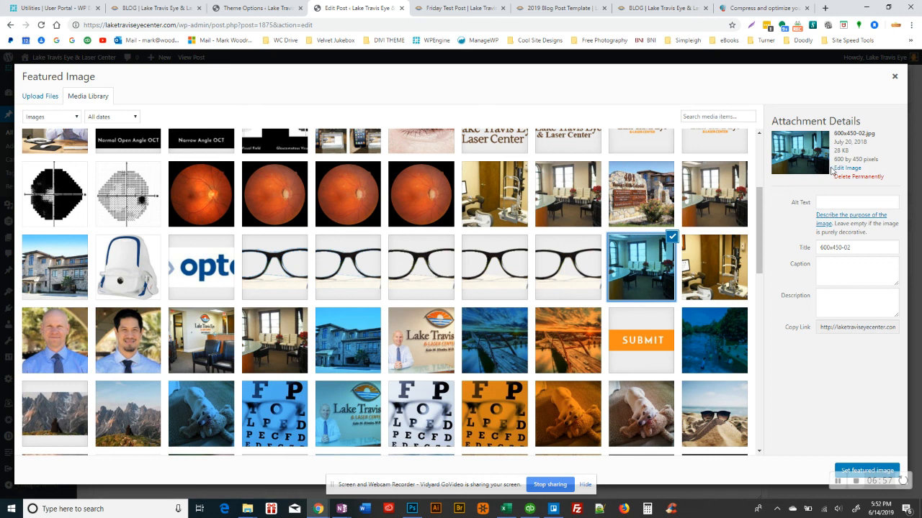
click(701, 344)
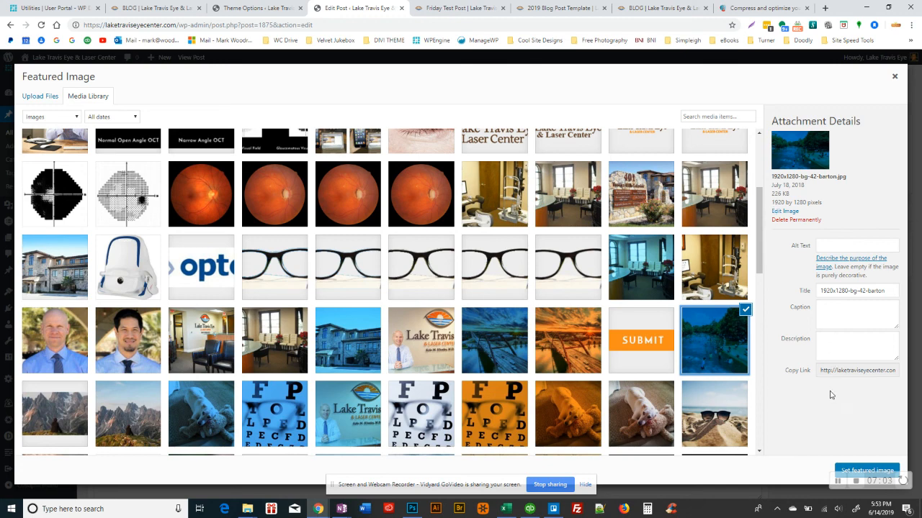
click(868, 470)
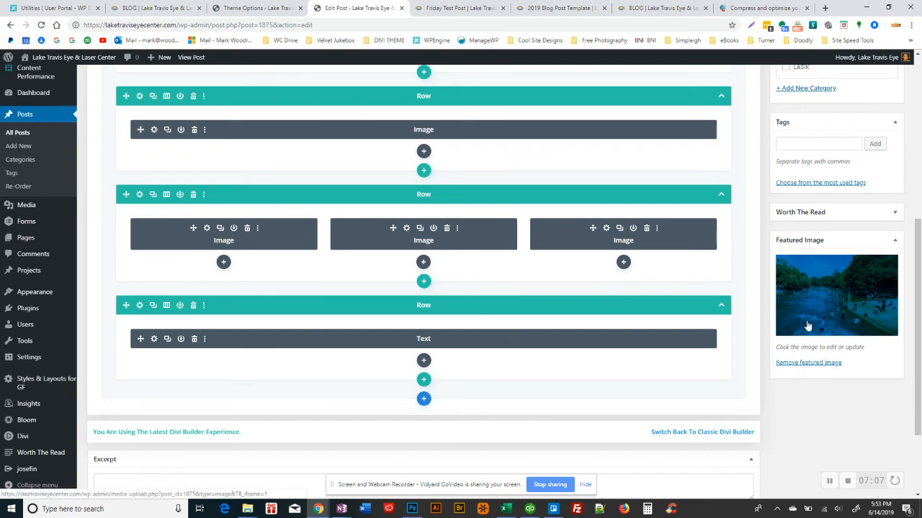
Step: Fill the post's excerpt with the sentence "This is where you type the excerpt text." repeated eight times
scroll(708, 330, down, 2)
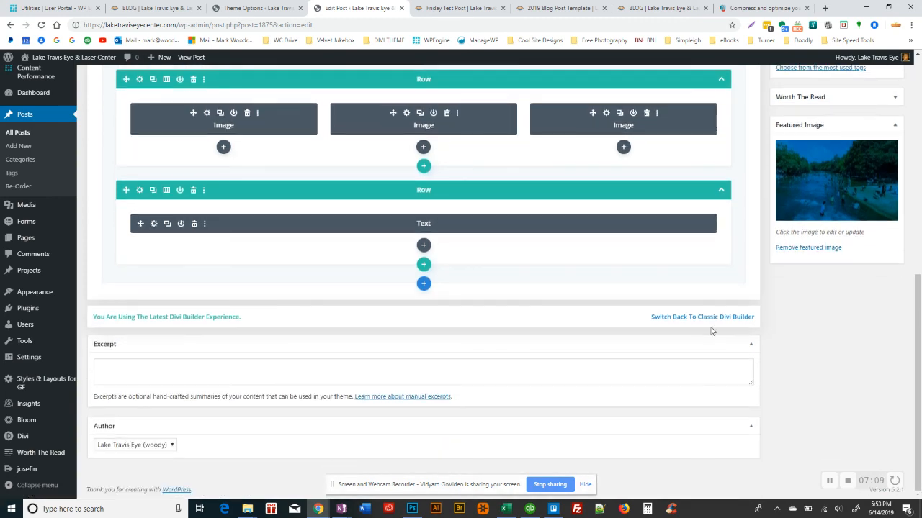
click(203, 369)
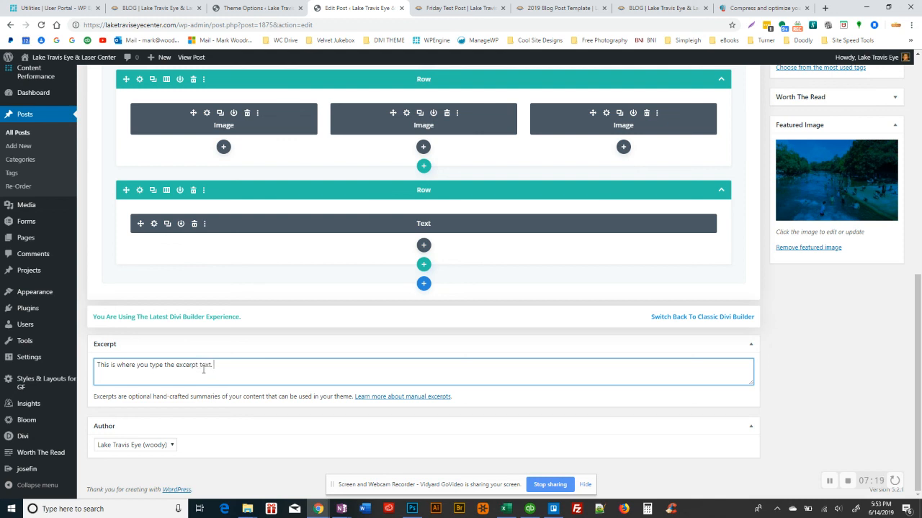
triple_click(203, 365)
key(ctrl+v)
key(ctrl+v)
key(ctrl+v)
key(ctrl+v)
key(ctrl+v)
key(ctrl+v)
key(ctrl+v)
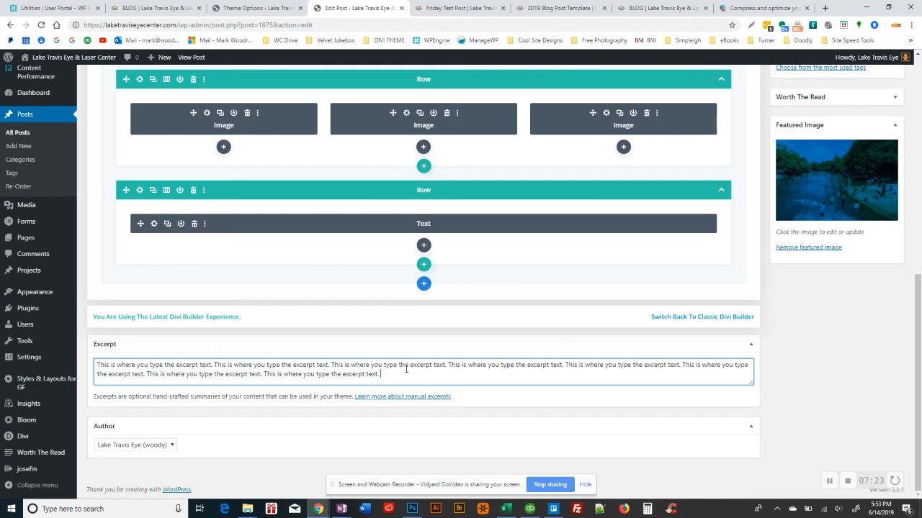
Step: Preview the updated Friday Test Post and check its title and featured image
scroll(405, 369, up, 4)
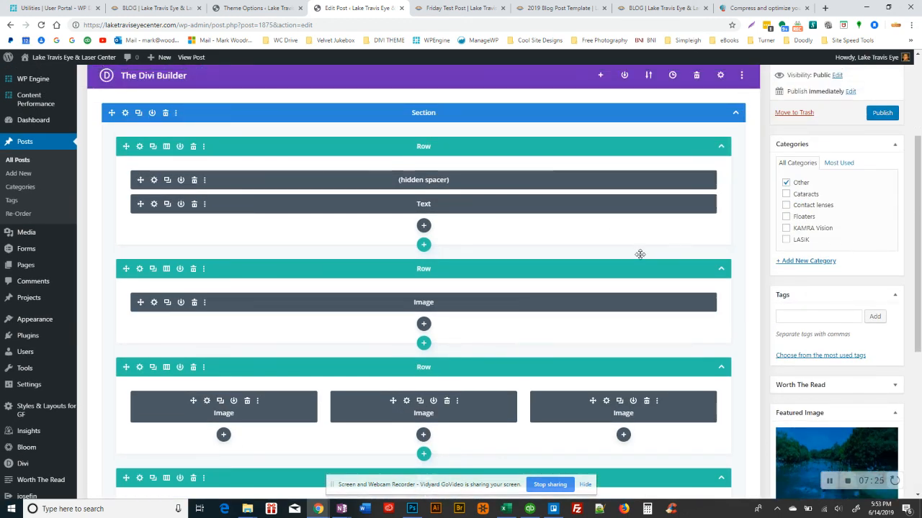
scroll(722, 228, up, 1)
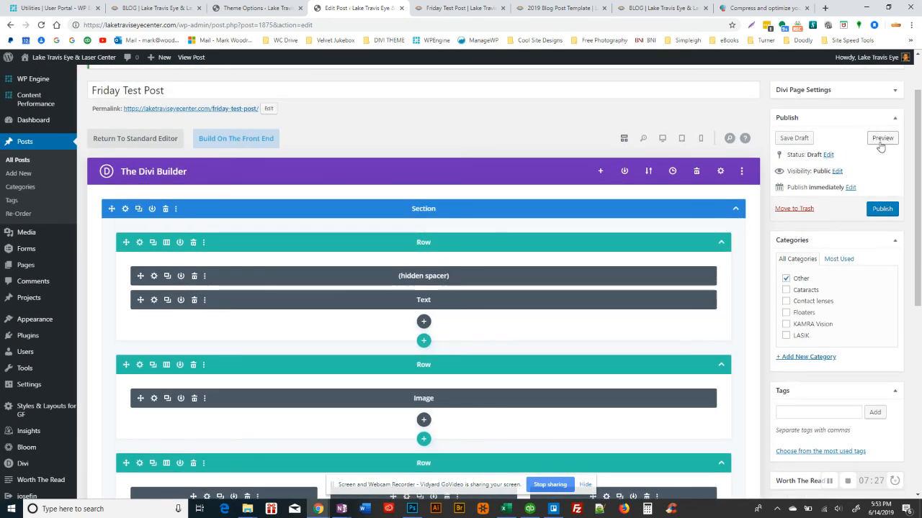
click(880, 143)
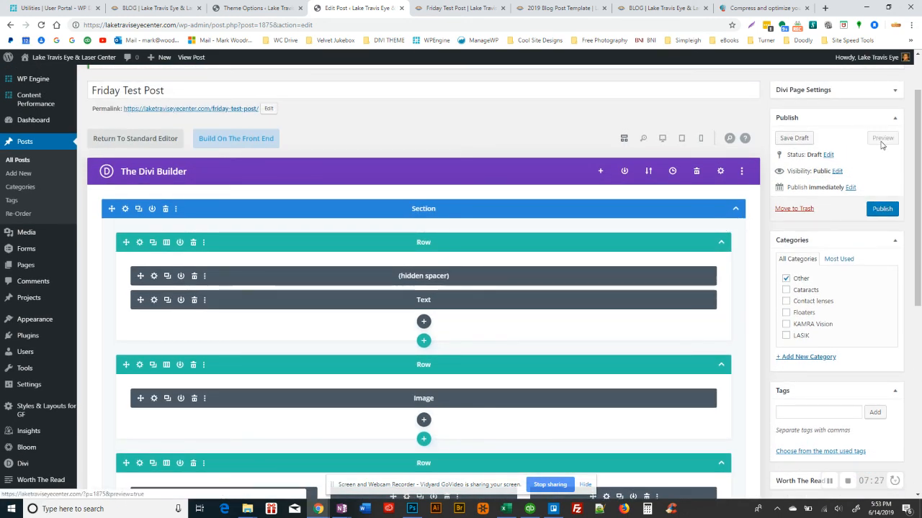
click(459, 9)
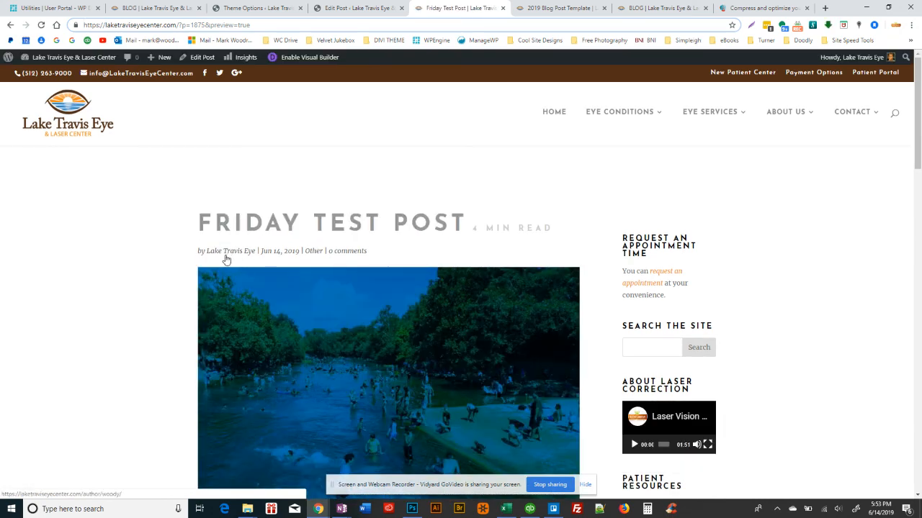
scroll(207, 293, down, 1)
scroll(252, 211, down, 2)
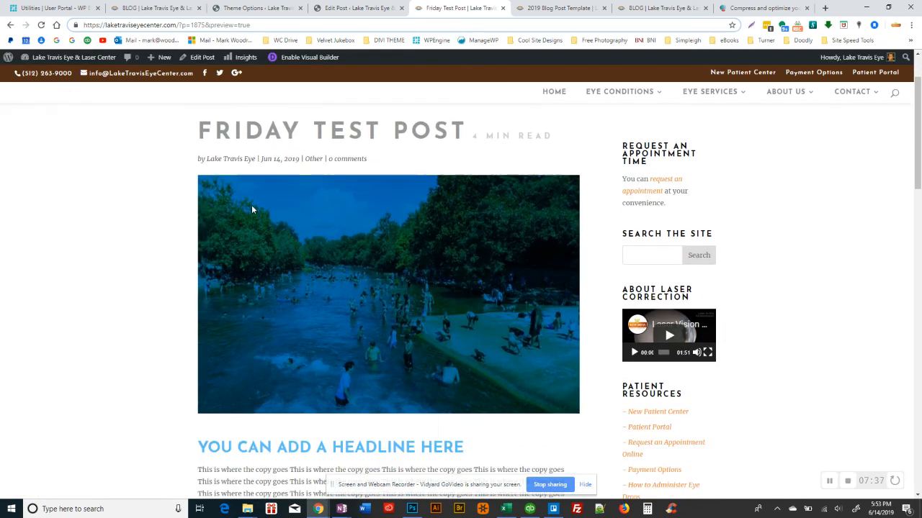
drag(255, 129, 353, 124)
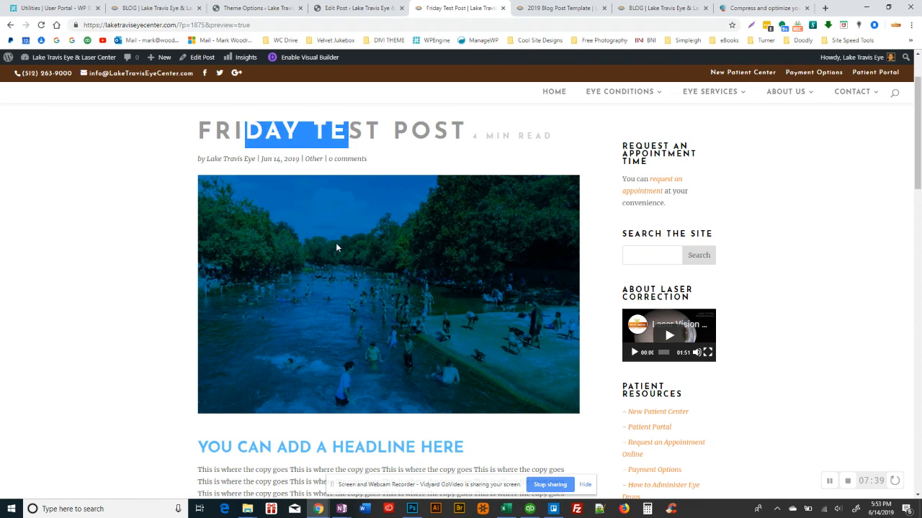
scroll(326, 281, down, 1)
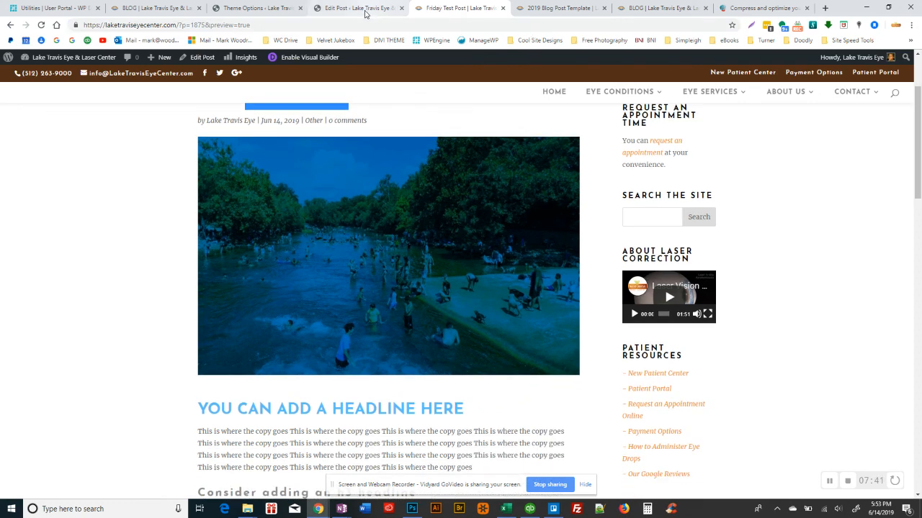
Step: Back in the post editor, remove the post from the Other category and assign it to Cataracts and Floaters
click(363, 9)
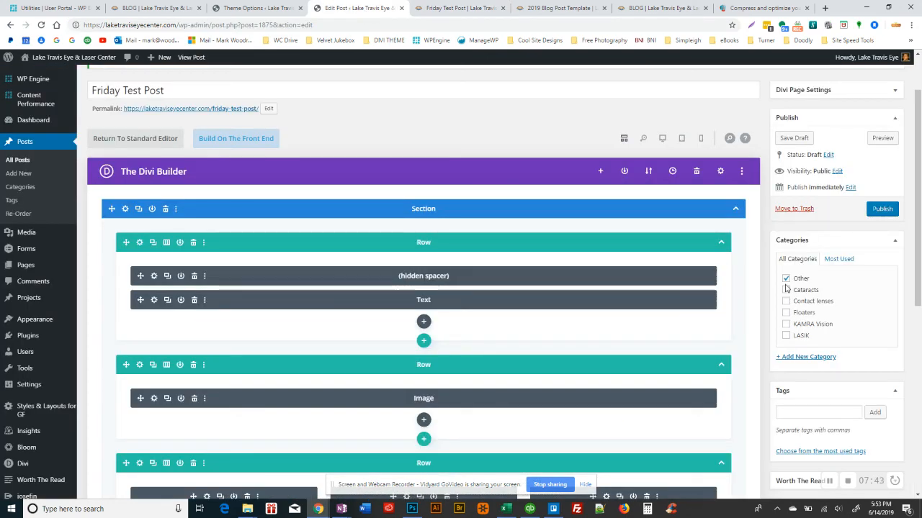
scroll(786, 288, down, 1)
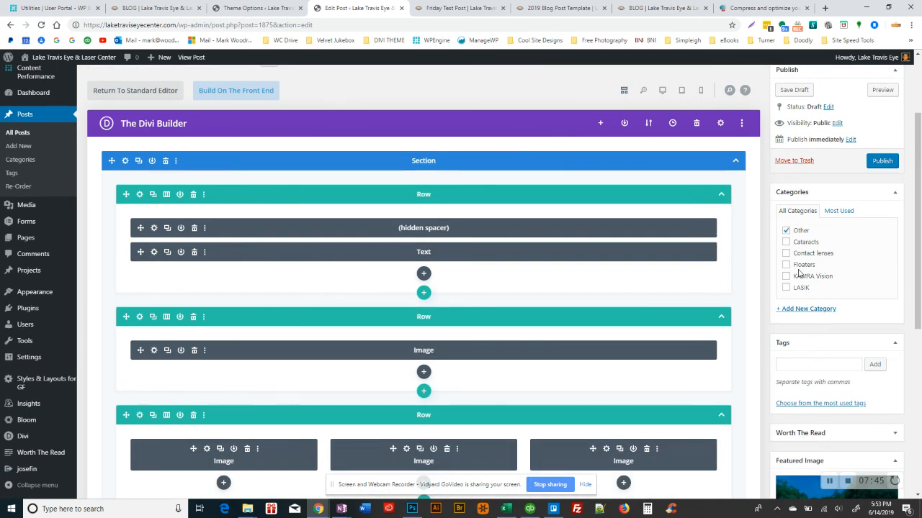
click(785, 232)
click(786, 243)
click(787, 265)
Step: Add a new post category named Glasses without a parent category
click(794, 311)
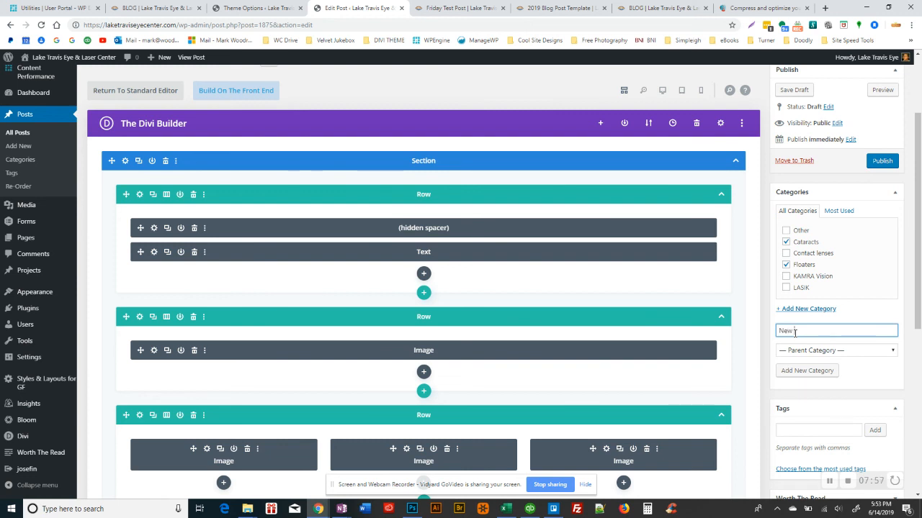
text(New)
key(BackSpace)
text(Glasses)
click(809, 372)
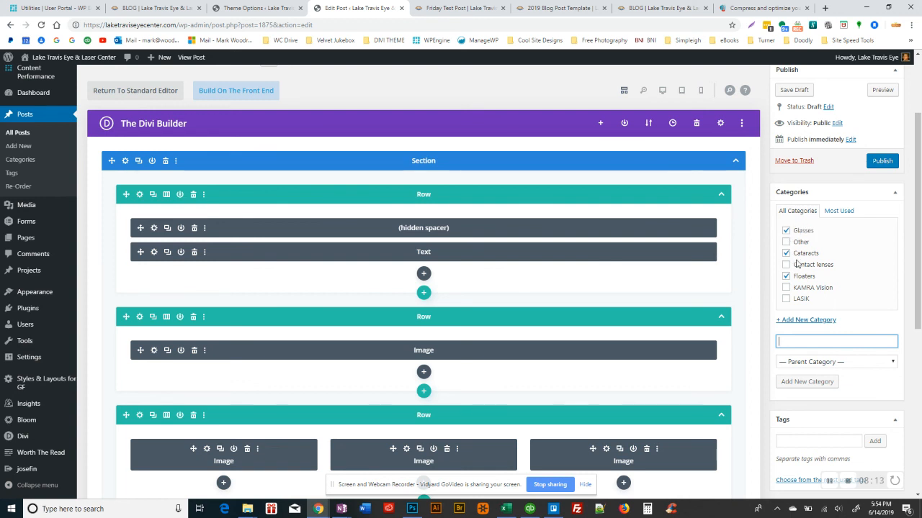
scroll(792, 281, down, 1)
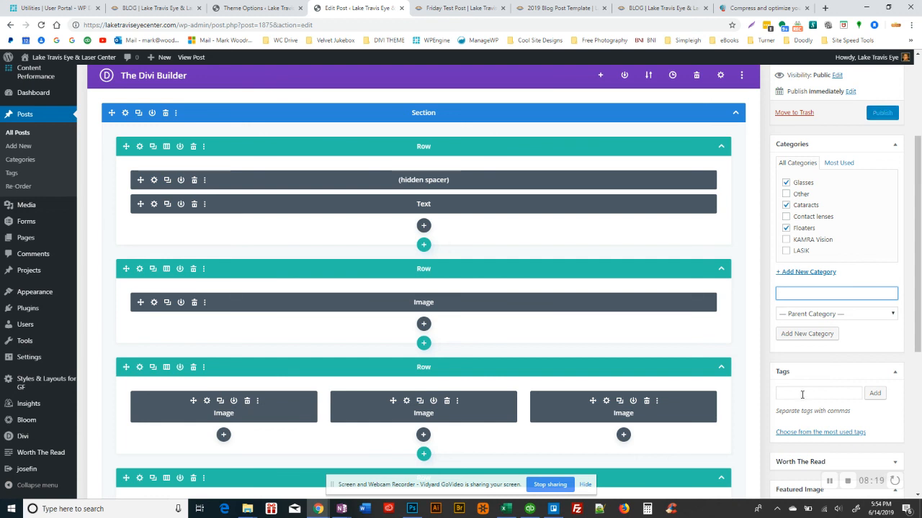
click(785, 204)
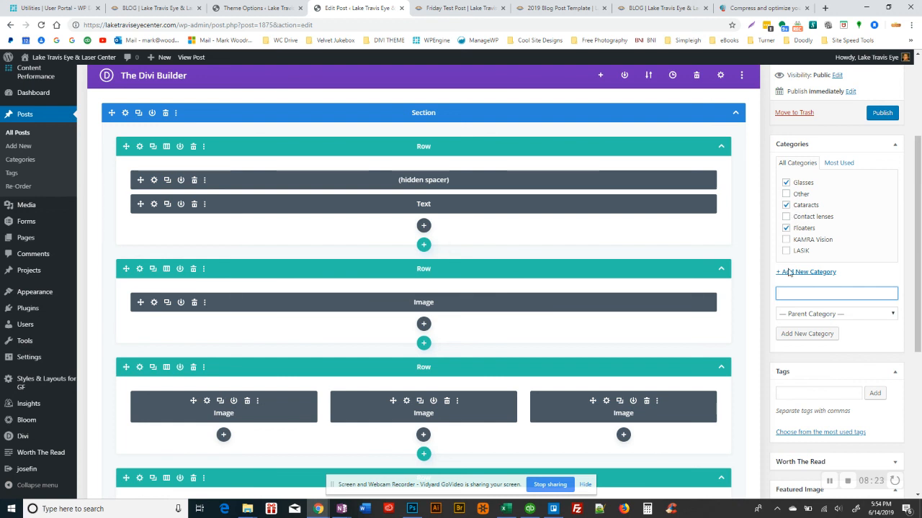
click(785, 396)
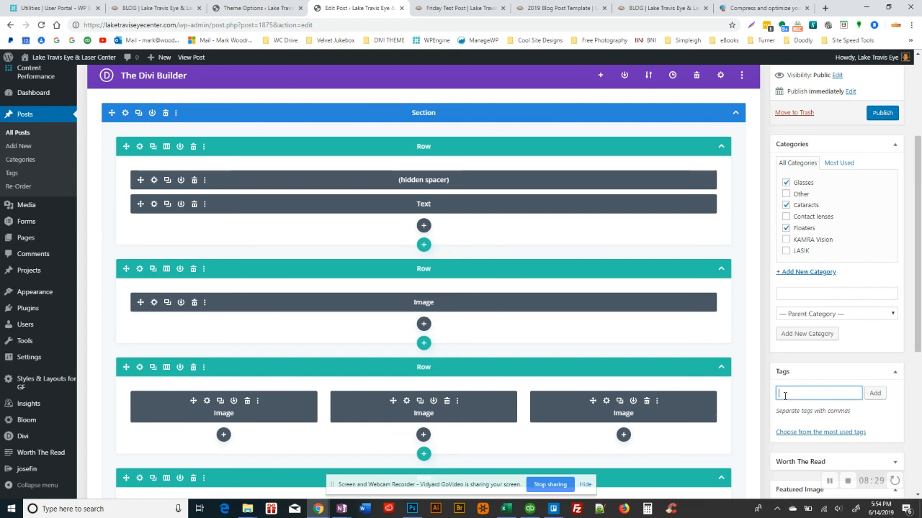
text(ASLF)
key(shift+space)
text(ES)
key(BackSpace)
key(BackSpace)
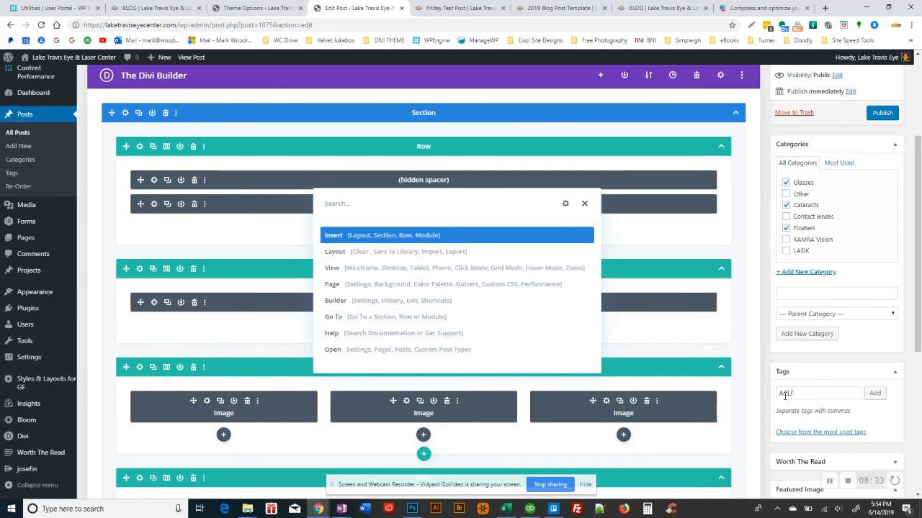
key(Escape)
click(798, 394)
drag(797, 394, 765, 398)
key(BackSpace)
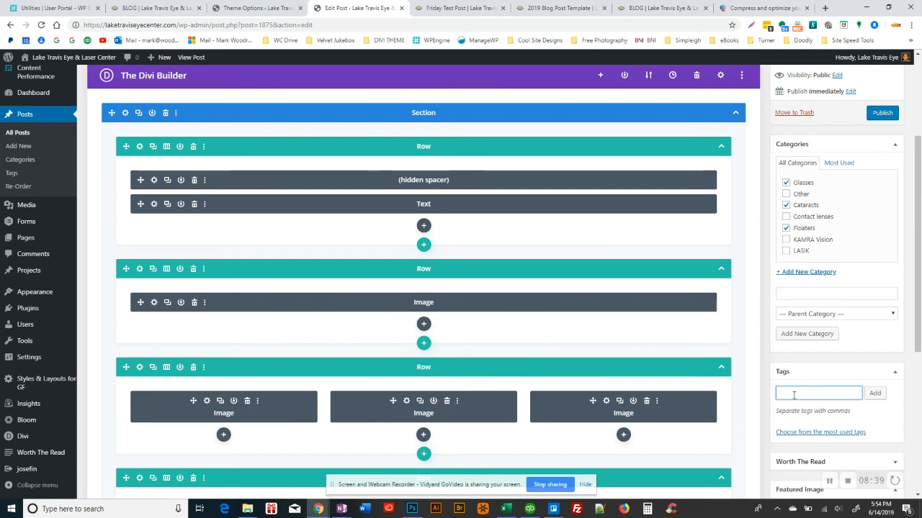
Step: Review the post's categories, tags, featured image, excerpt and Divi Builder rows in the editor
scroll(799, 391, down, 1)
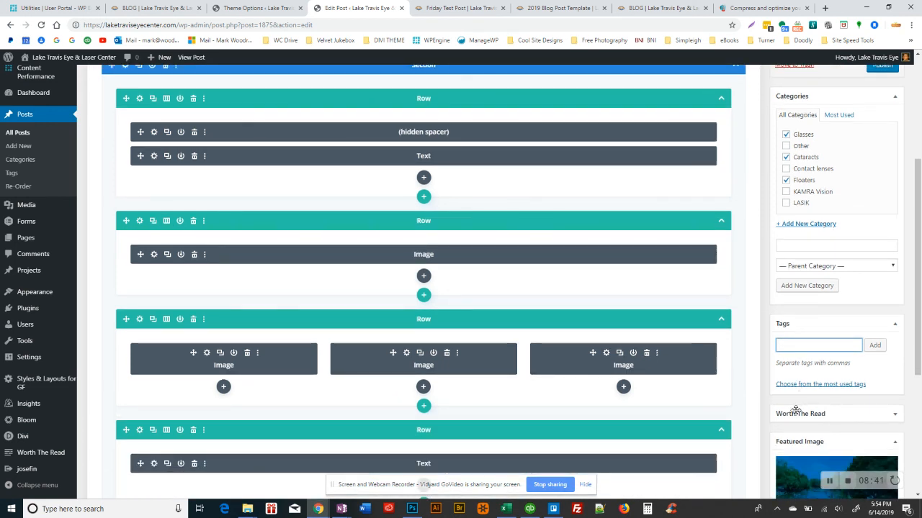
scroll(806, 347, up, 3)
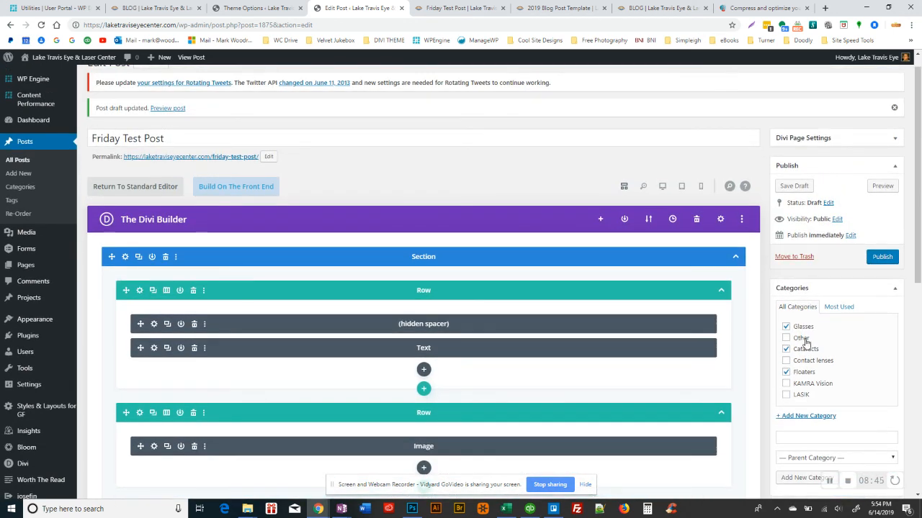
scroll(807, 345, down, 5)
scroll(807, 342, down, 2)
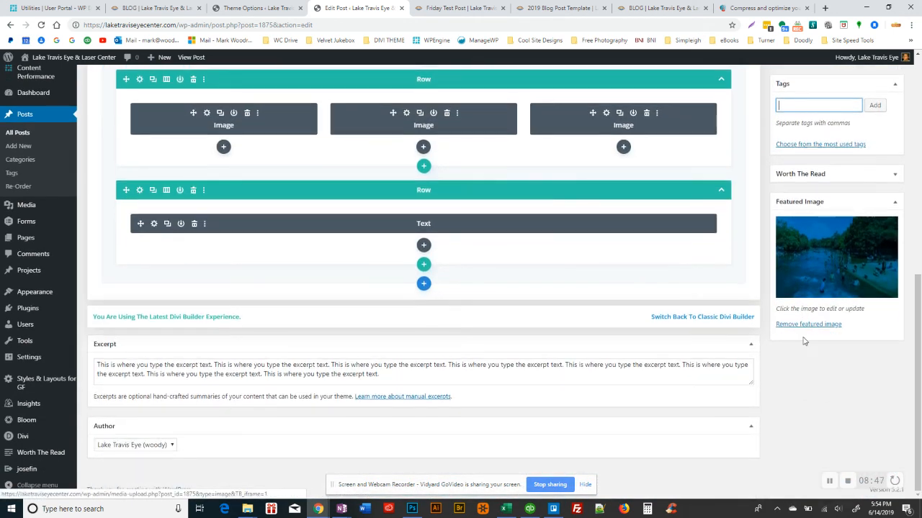
scroll(772, 335, up, 4)
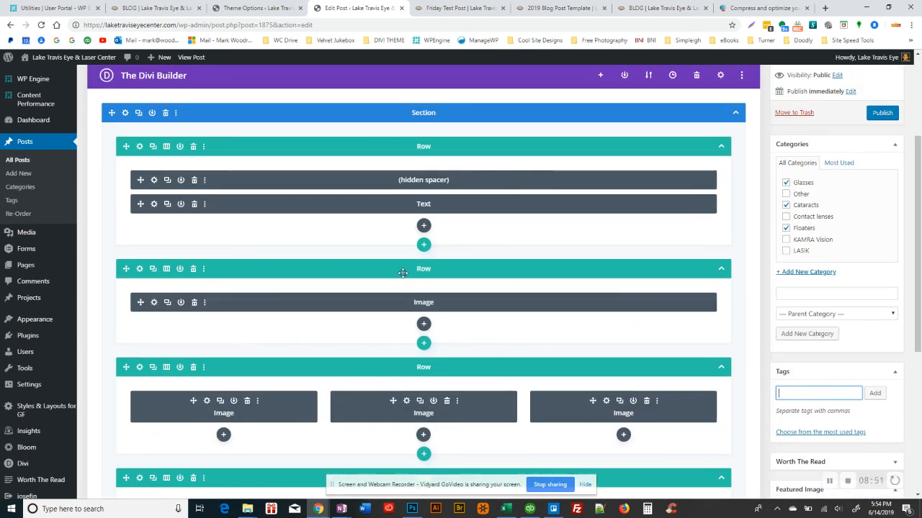
scroll(225, 185, up, 1)
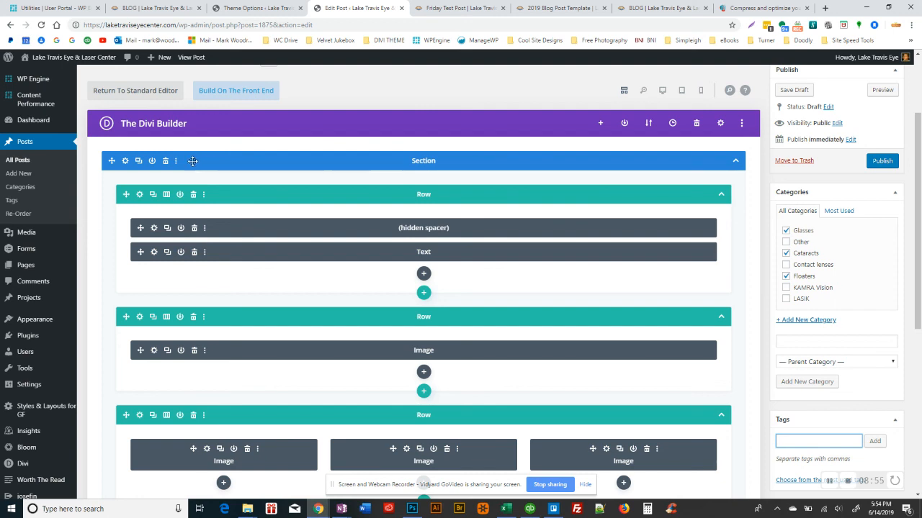
Step: Open the settings of the Text module in the first row to see its body copy
scroll(166, 245, down, 4)
scroll(166, 245, up, 3)
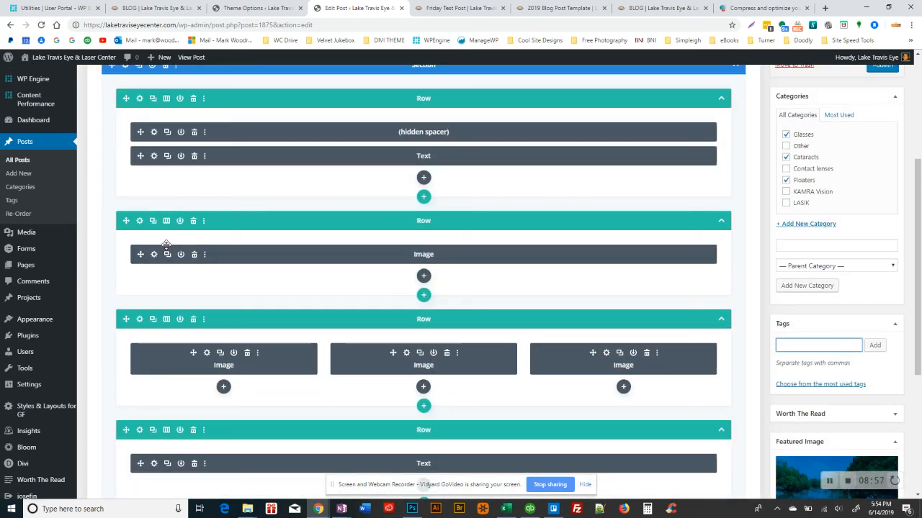
scroll(206, 96, up, 1)
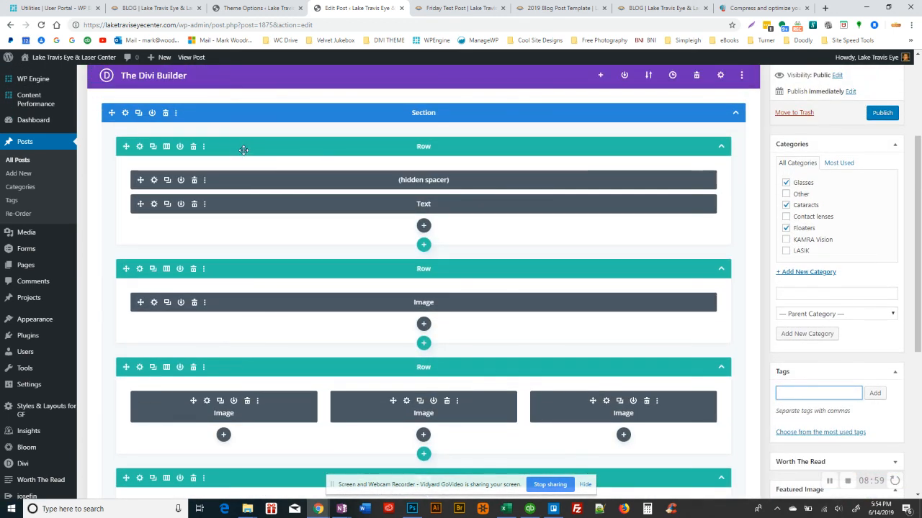
click(154, 205)
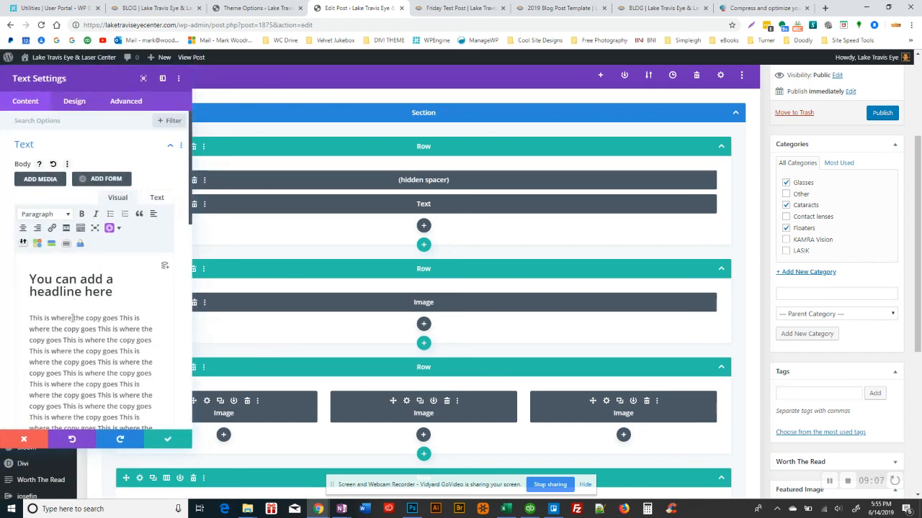
Step: Check the headlines and copy in the Friday Test Post preview, and close the Text module's settings back in the editor
click(466, 8)
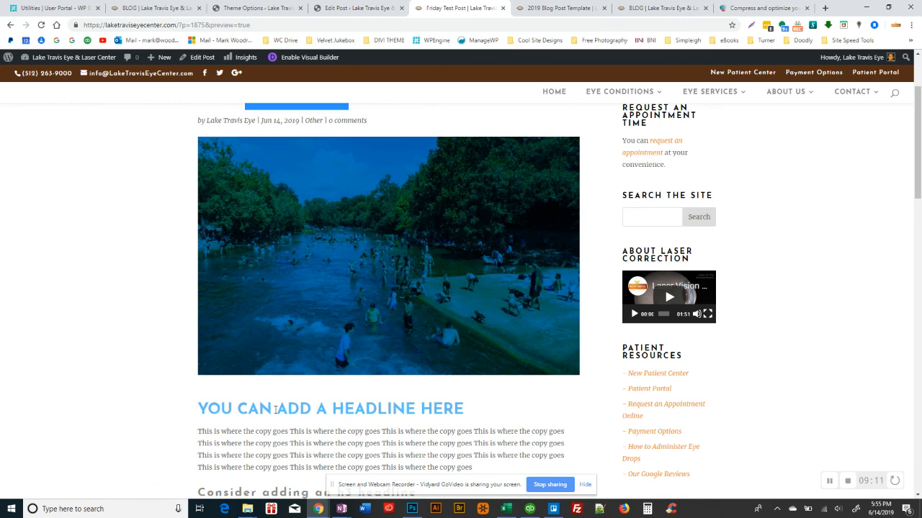
scroll(289, 303, down, 2)
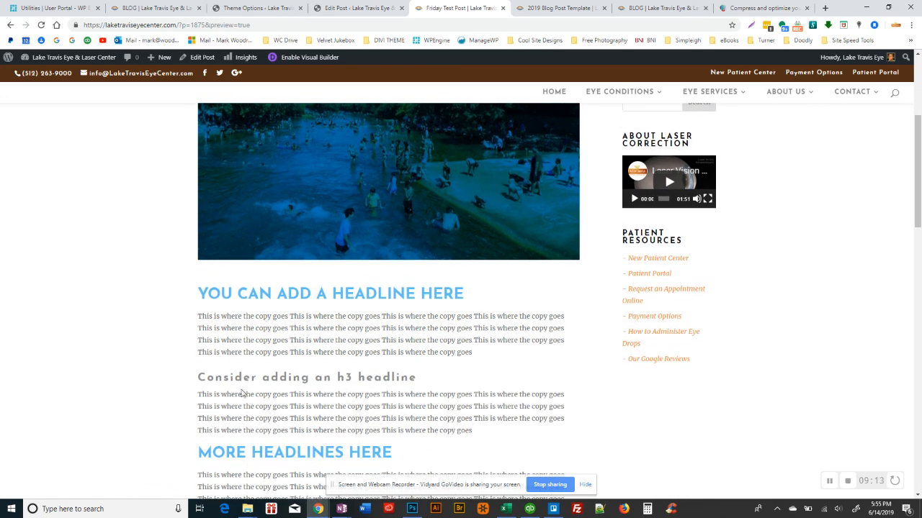
scroll(239, 396, down, 1)
scroll(240, 396, down, 1)
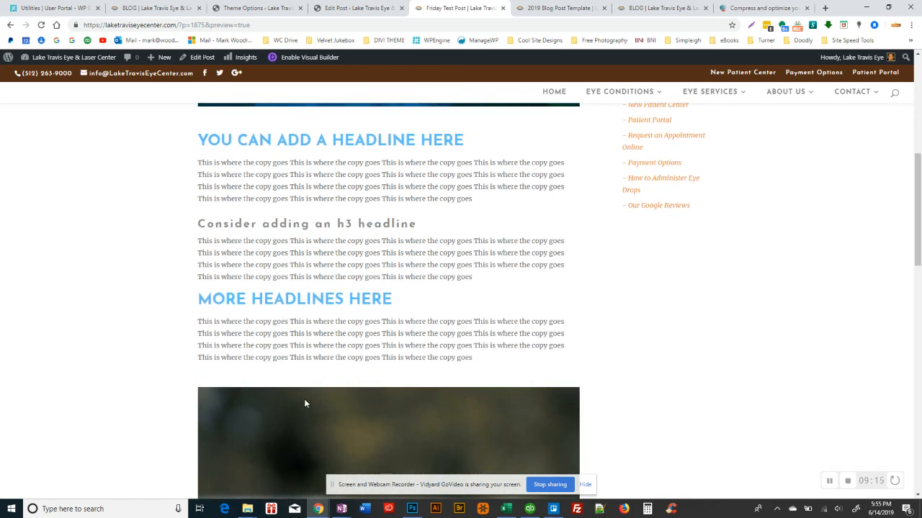
scroll(310, 403, down, 2)
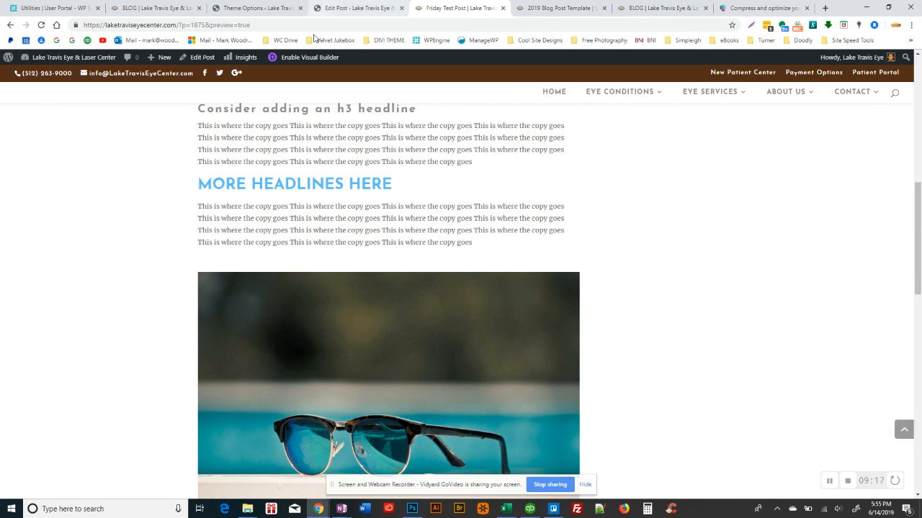
click(360, 8)
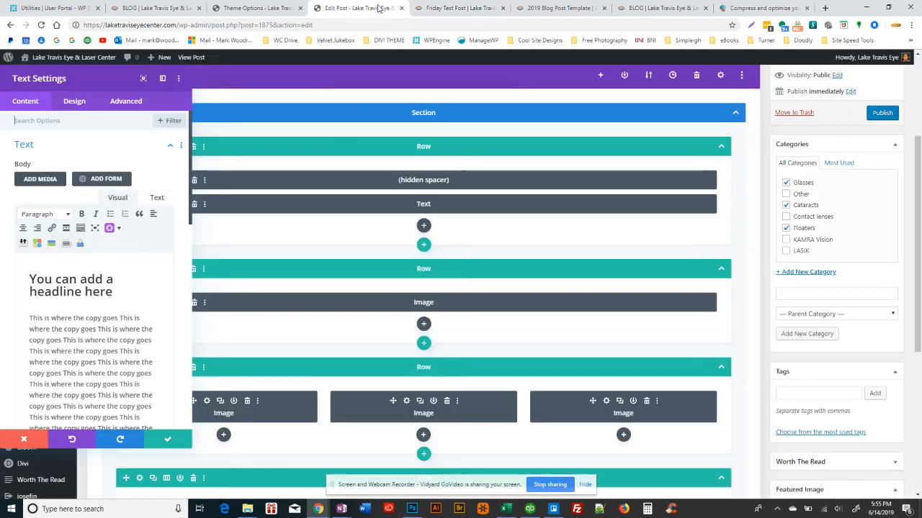
click(188, 440)
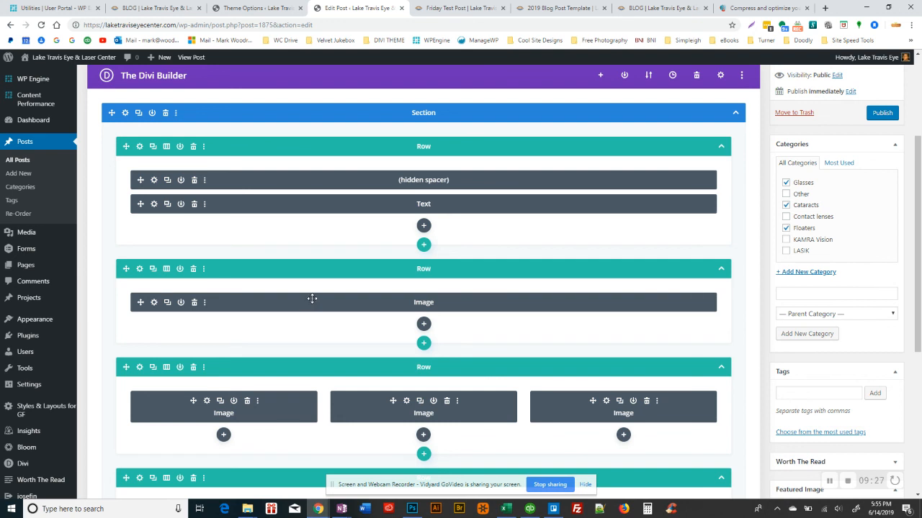
Step: View the column layout choices for the three-image row and dismiss them without choosing one
mouse_move(309, 303)
mouse_down()
mouse_move(312, 211)
mouse_move(323, 312)
mouse_move(319, 301)
mouse_up()
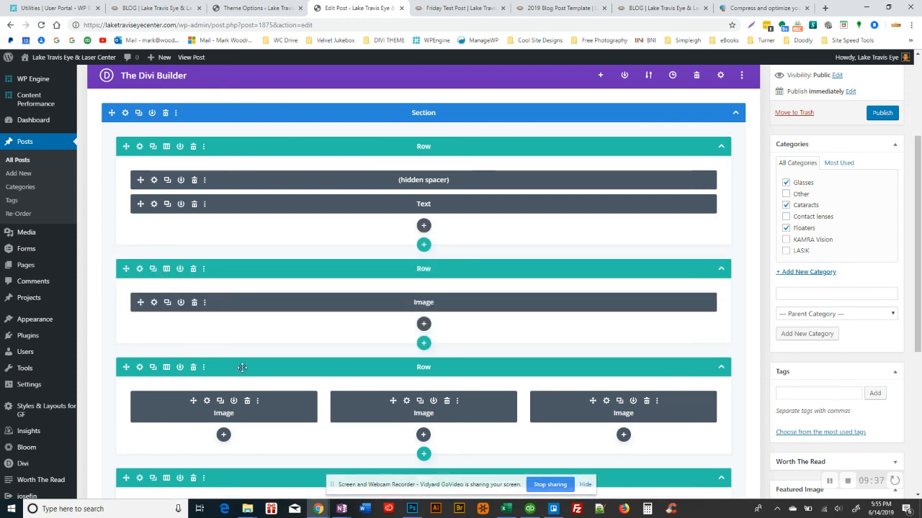
click(167, 369)
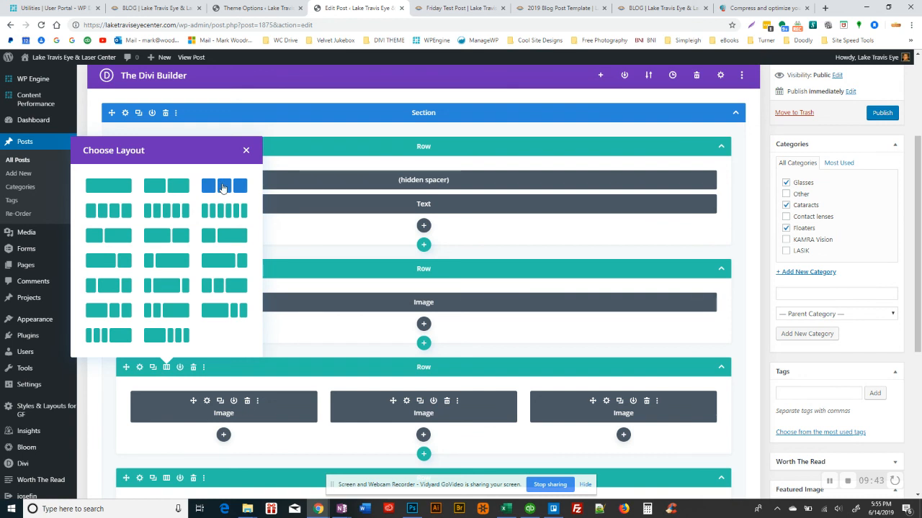
click(245, 149)
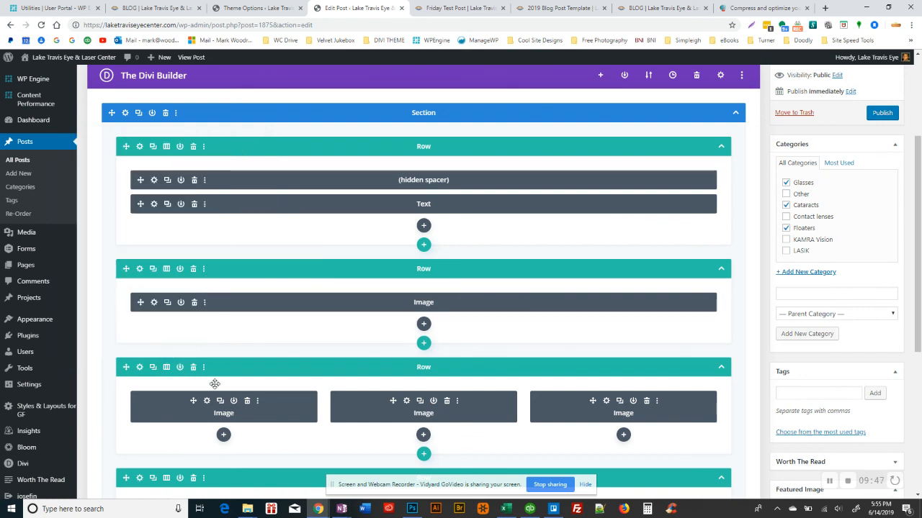
scroll(252, 367, down, 2)
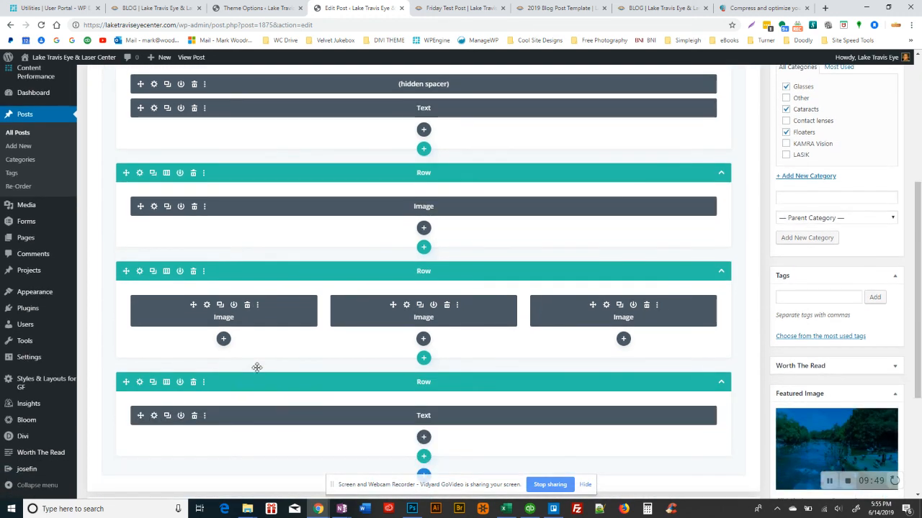
scroll(310, 331, down, 1)
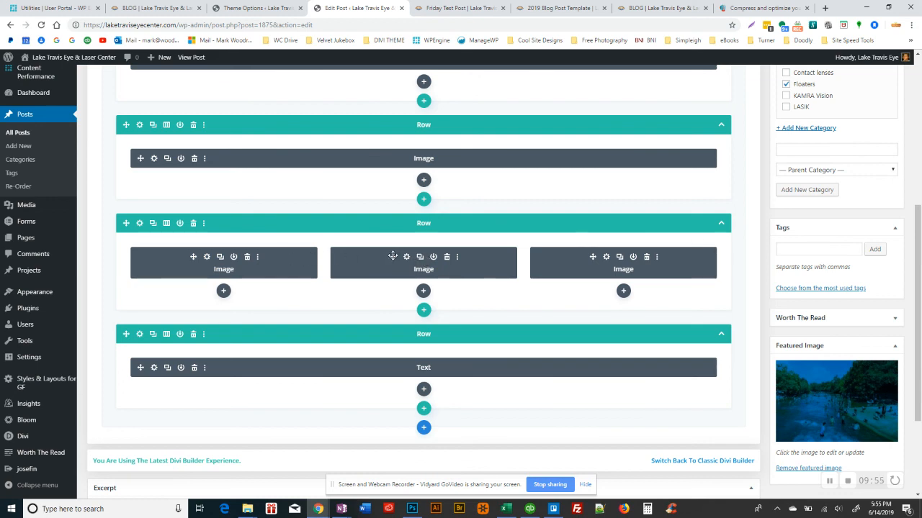
scroll(393, 256, up, 2)
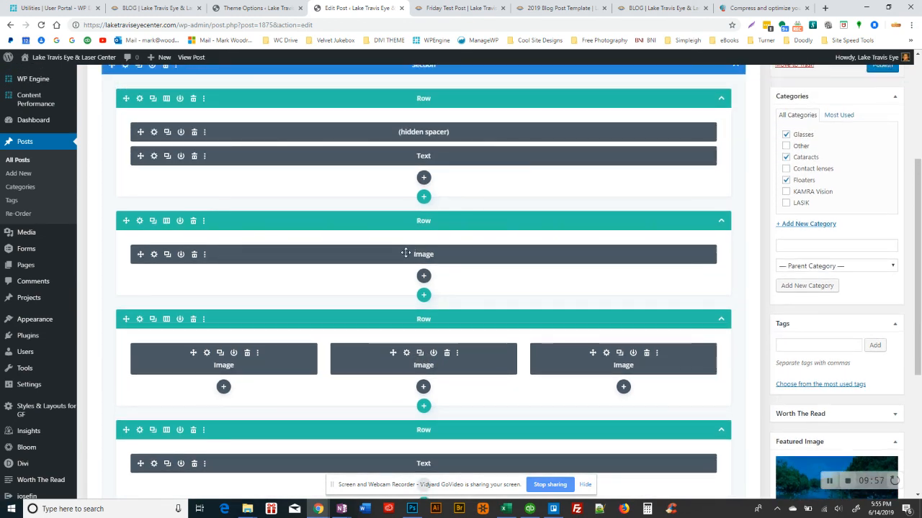
scroll(410, 254, up, 2)
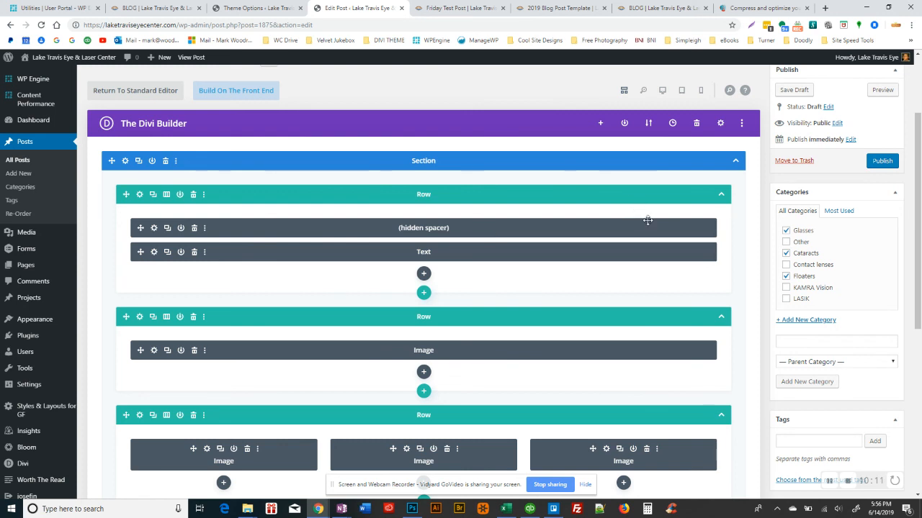
Step: Collapse the second, third and fourth rows in the Divi Builder, leaving the first row expanded
click(721, 196)
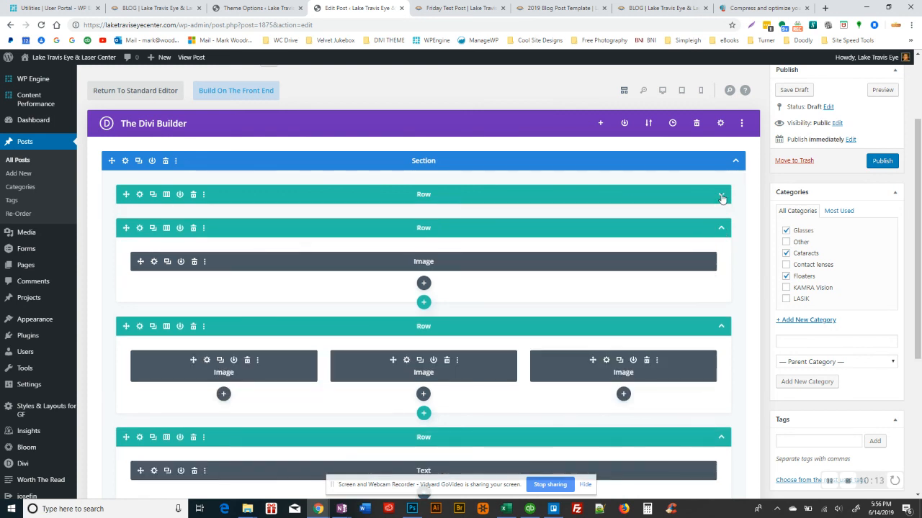
click(721, 196)
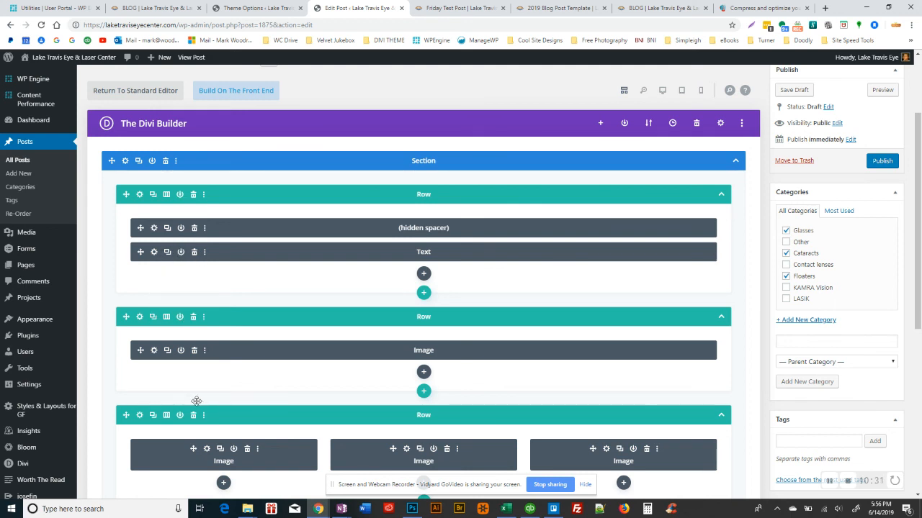
scroll(192, 416, down, 2)
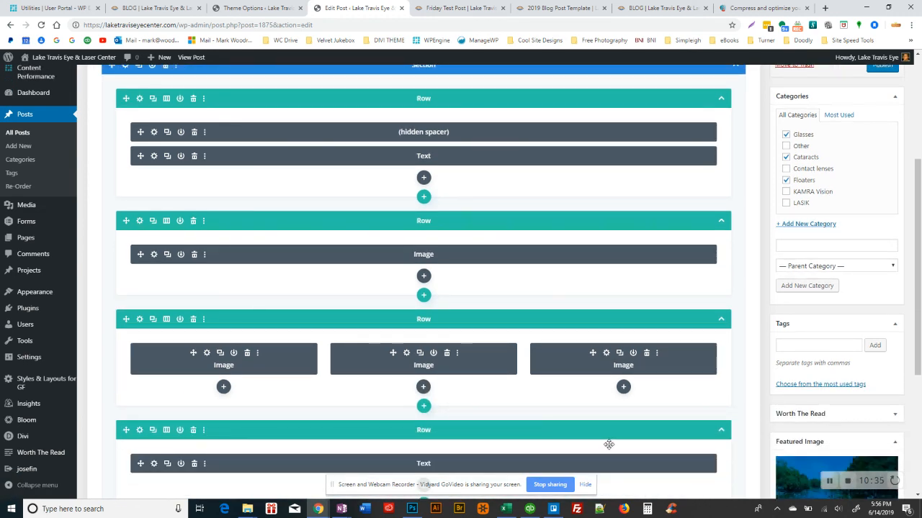
click(721, 431)
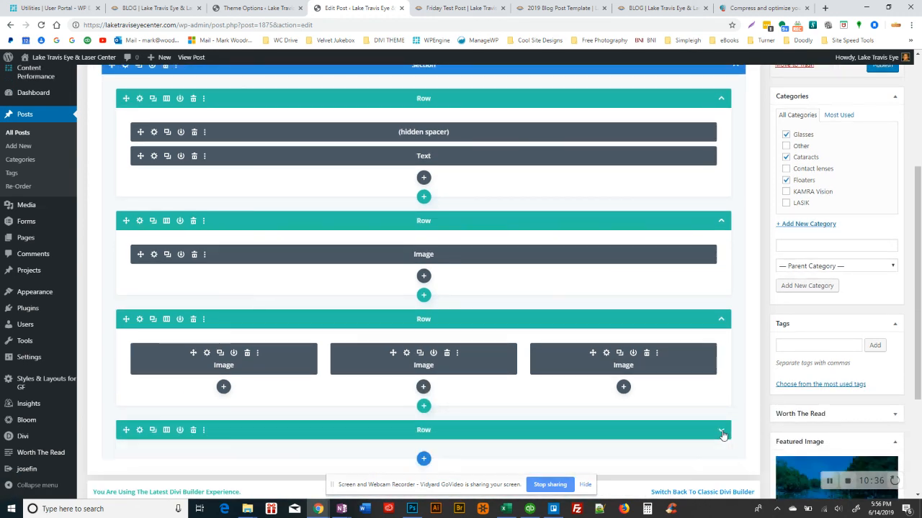
click(721, 320)
click(721, 223)
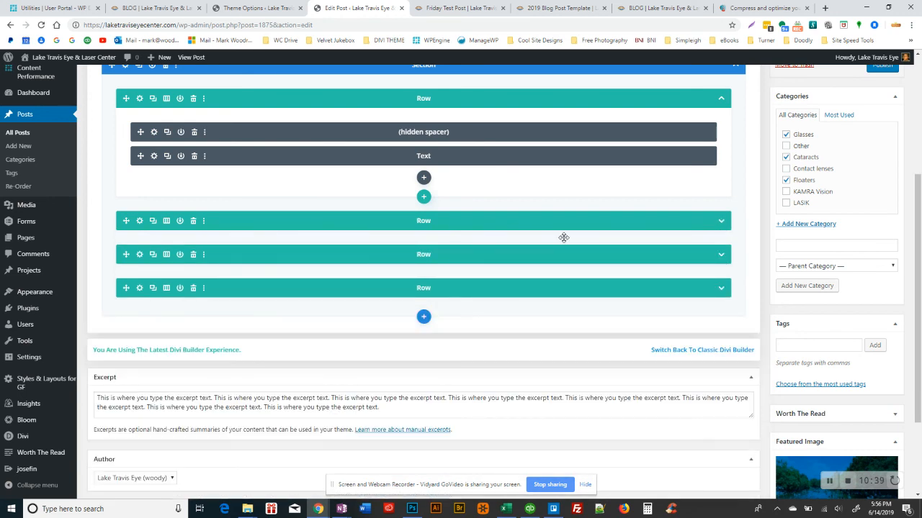
scroll(475, 225, up, 2)
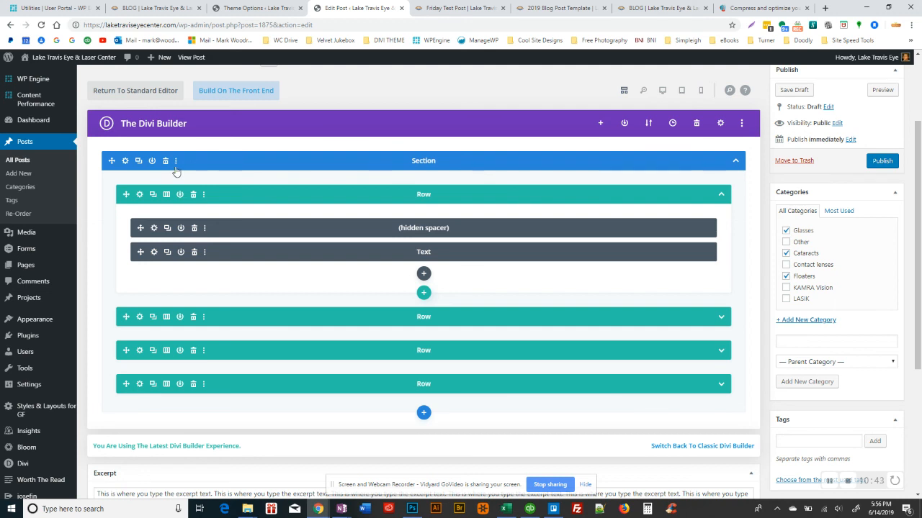
Step: Duplicate the whole section with its rows, and delete the copy
click(138, 162)
scroll(264, 291, down, 2)
scroll(264, 291, down, 1)
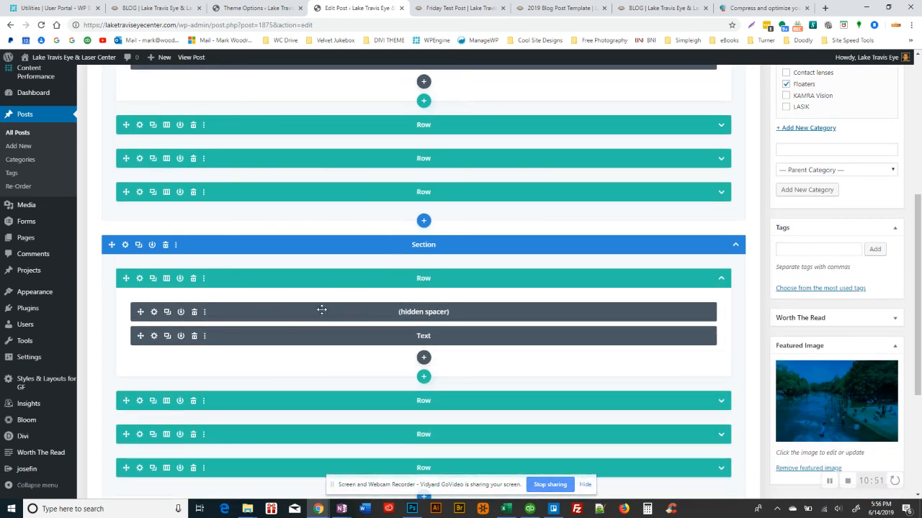
click(165, 245)
scroll(183, 230, up, 4)
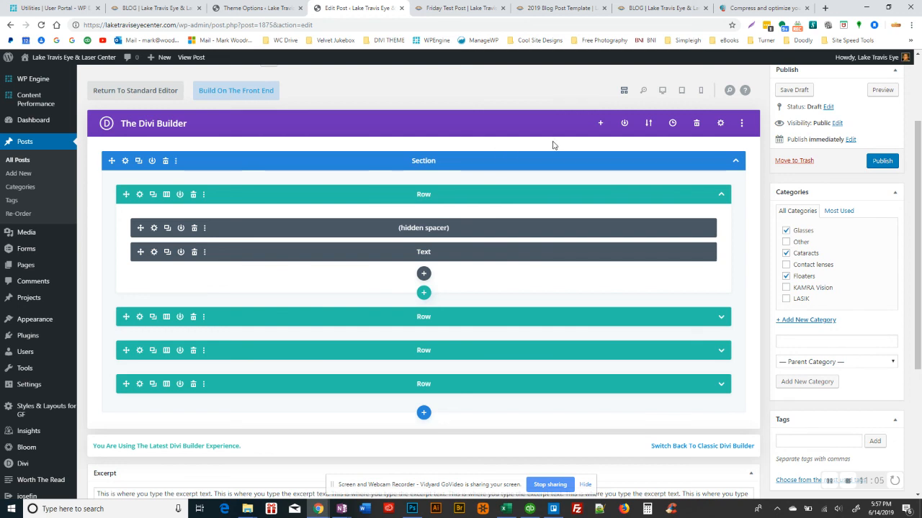
Step: Open the post in the front-end Visual Builder and review its headlines, images and text blocks
scroll(472, 170, up, 3)
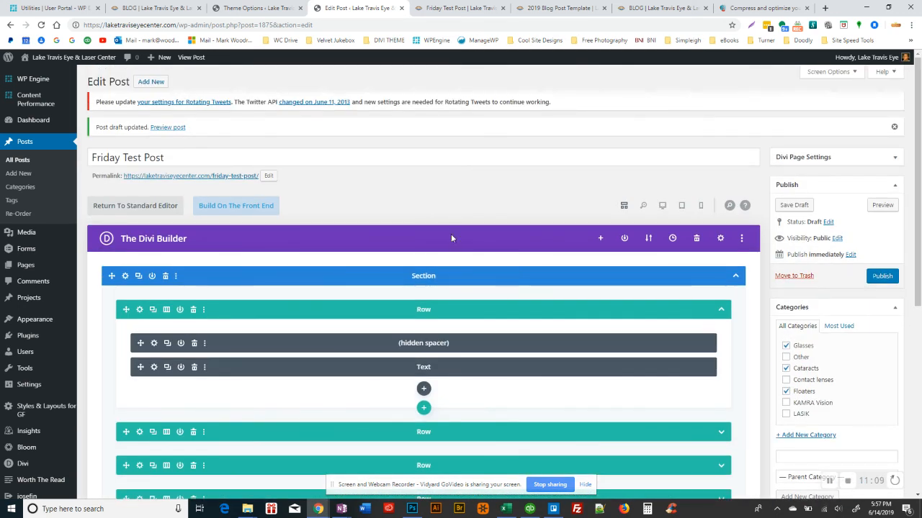
click(230, 209)
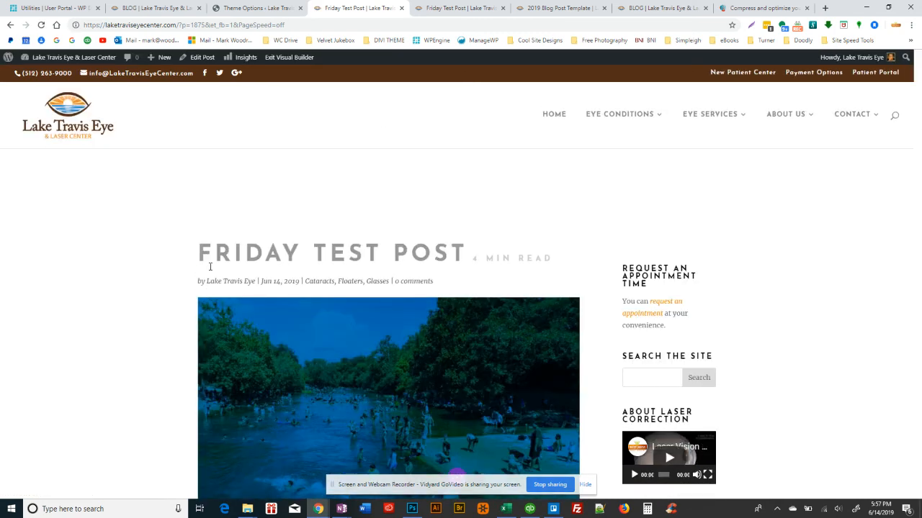
scroll(170, 282, down, 3)
scroll(171, 284, down, 6)
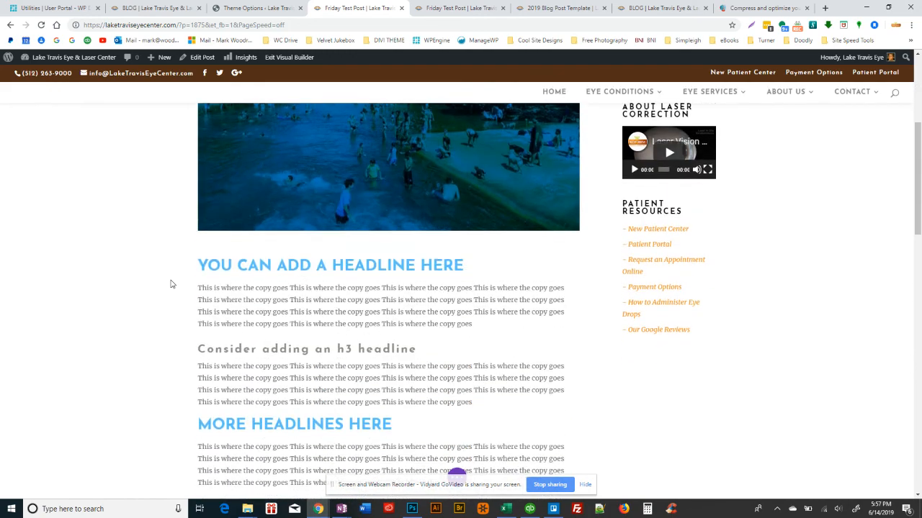
scroll(171, 284, down, 2)
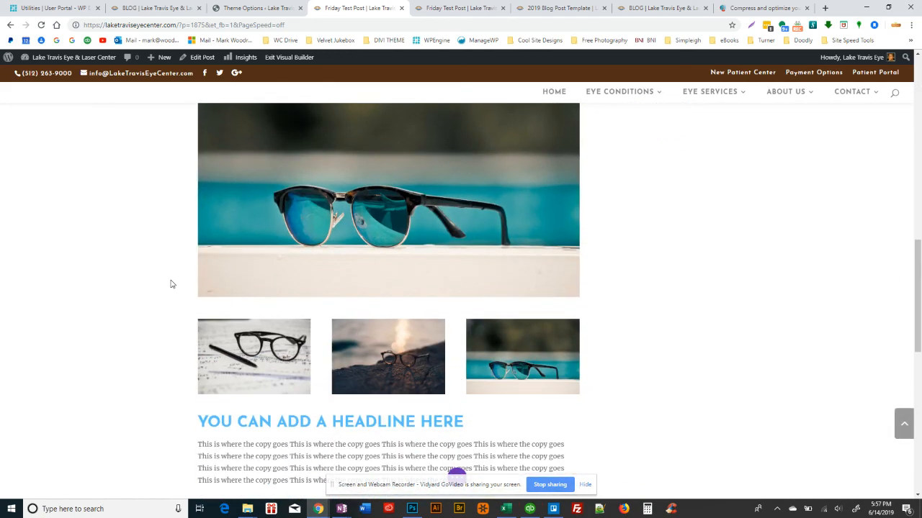
scroll(461, 396, down, 1)
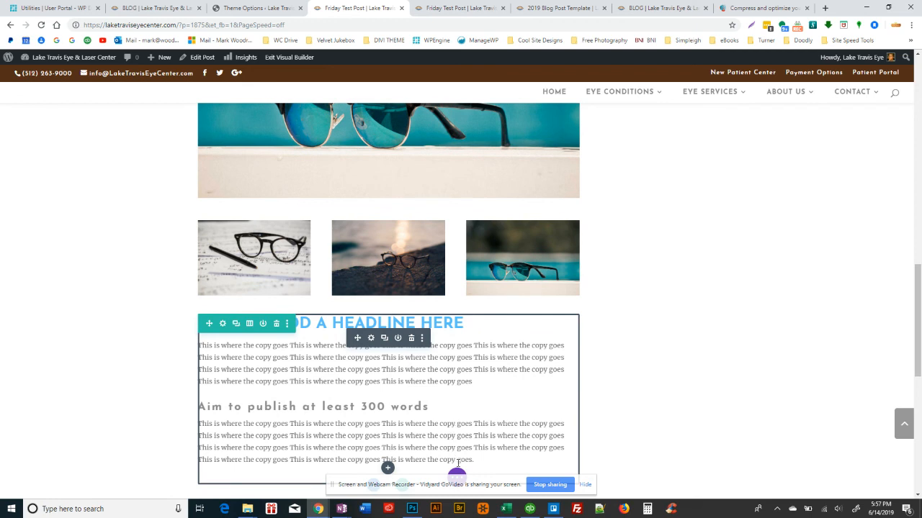
click(584, 485)
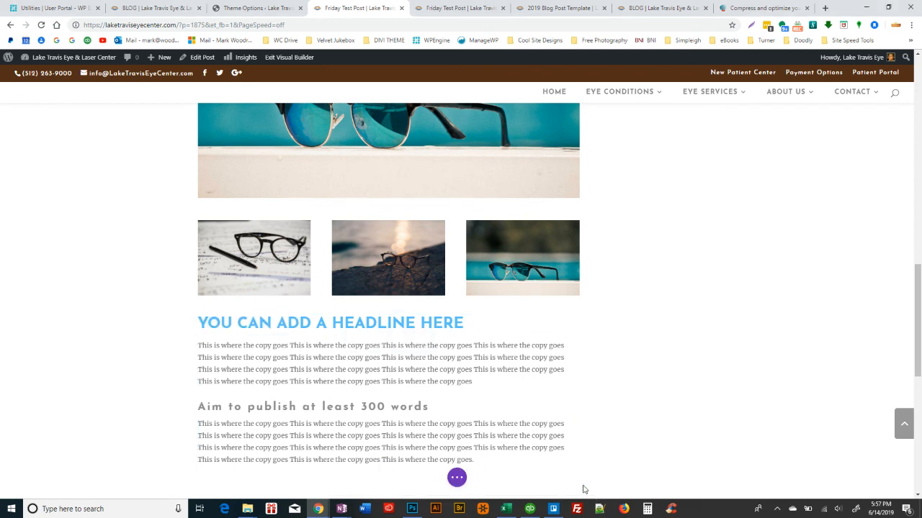
Step: Save the post as a draft in the Visual Builder and switch the page to the phone view
click(457, 478)
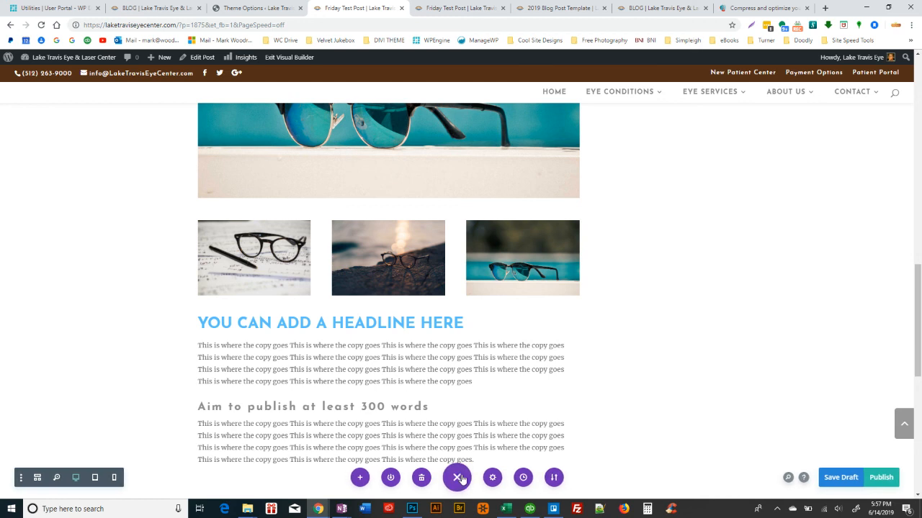
click(836, 481)
click(114, 478)
scroll(414, 385, up, 3)
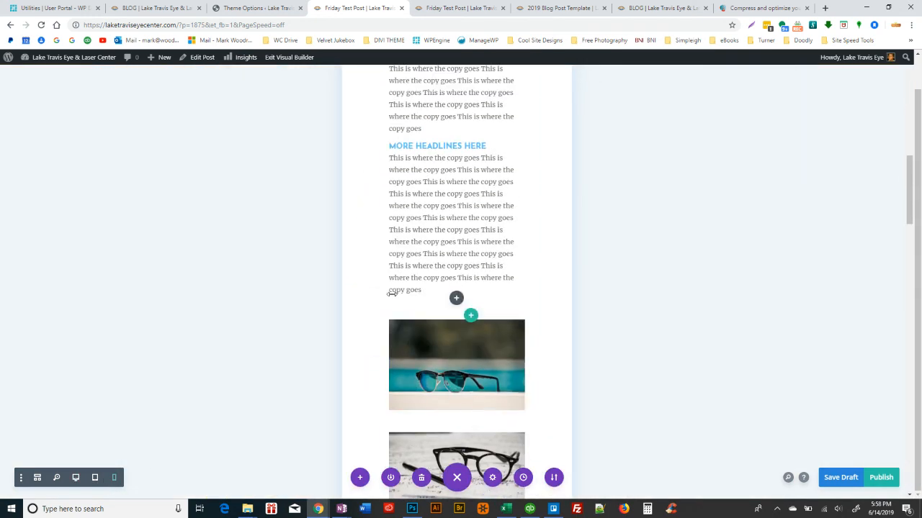
scroll(370, 288, up, 5)
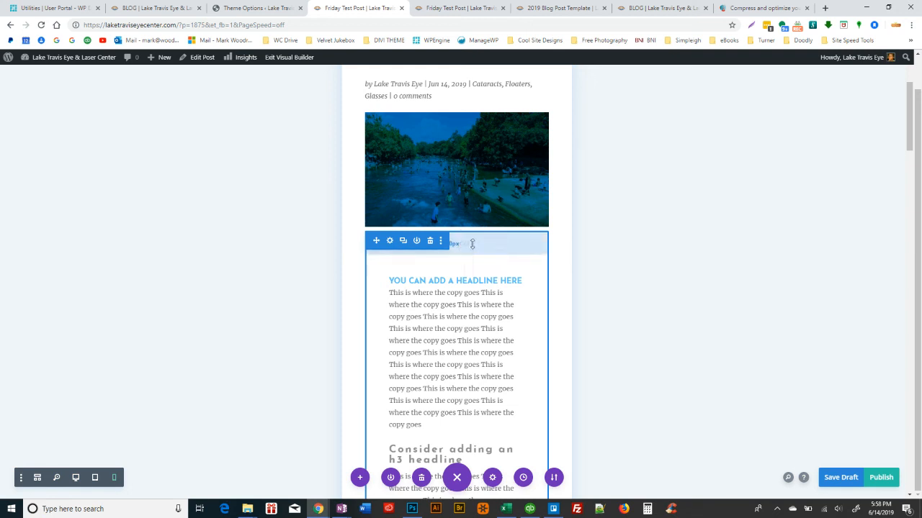
Step: Reduce the section's top padding in phone view to close the gap between the featured image and the first headline
drag(478, 249, 481, 226)
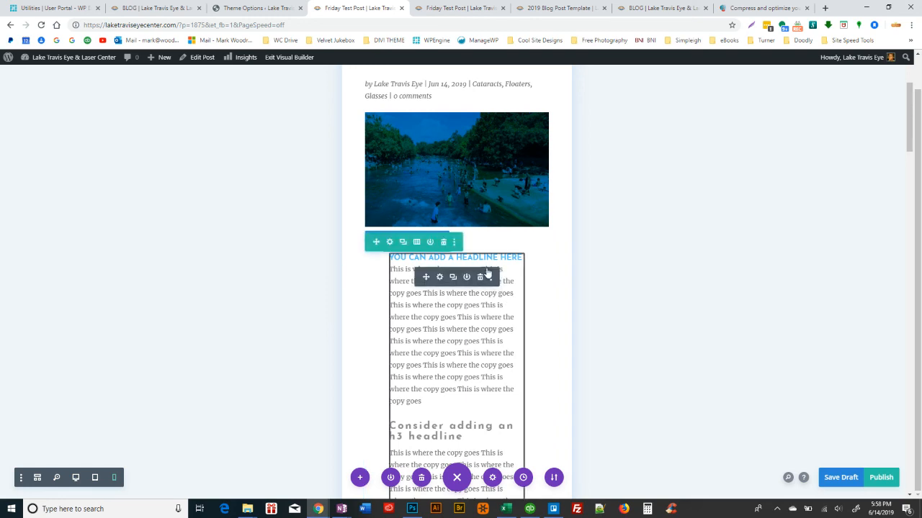
scroll(477, 259, down, 1)
scroll(479, 257, down, 7)
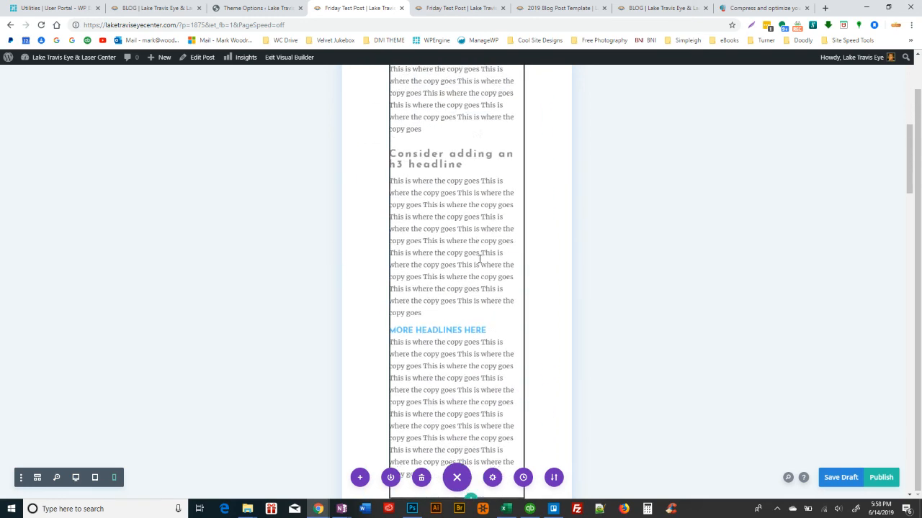
Step: Review the post's layout in phone and tablet views, and return it to the desktop view
scroll(478, 258, down, 4)
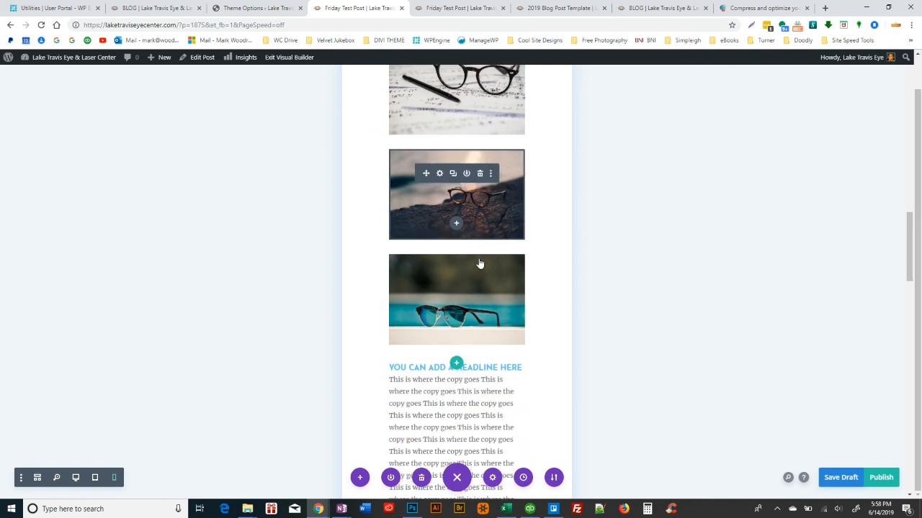
scroll(479, 300, down, 4)
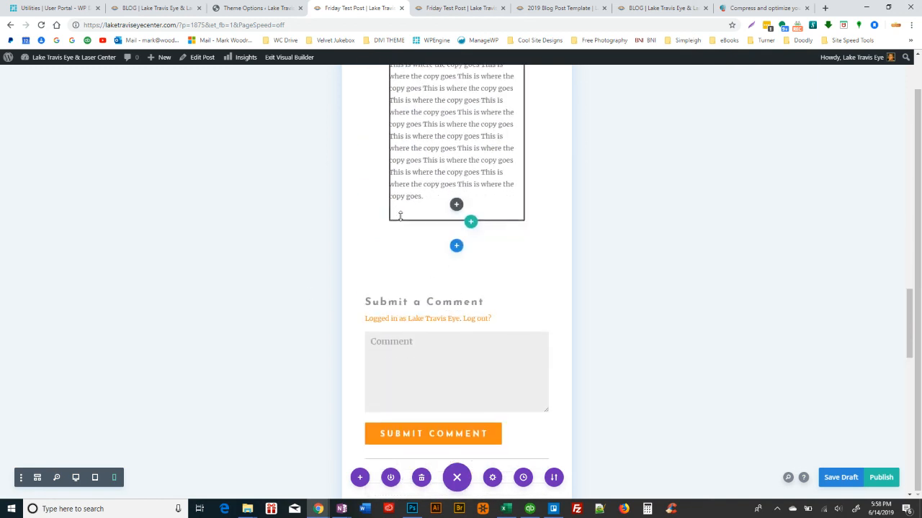
click(115, 481)
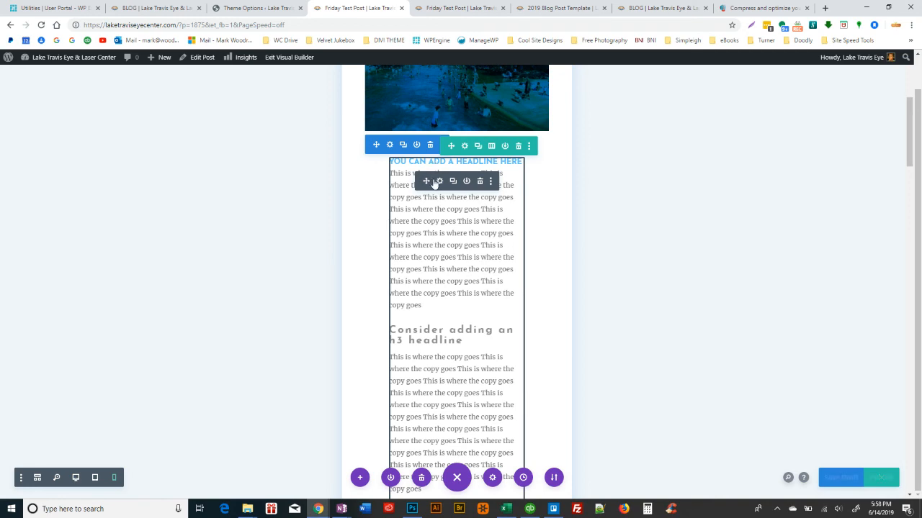
click(95, 479)
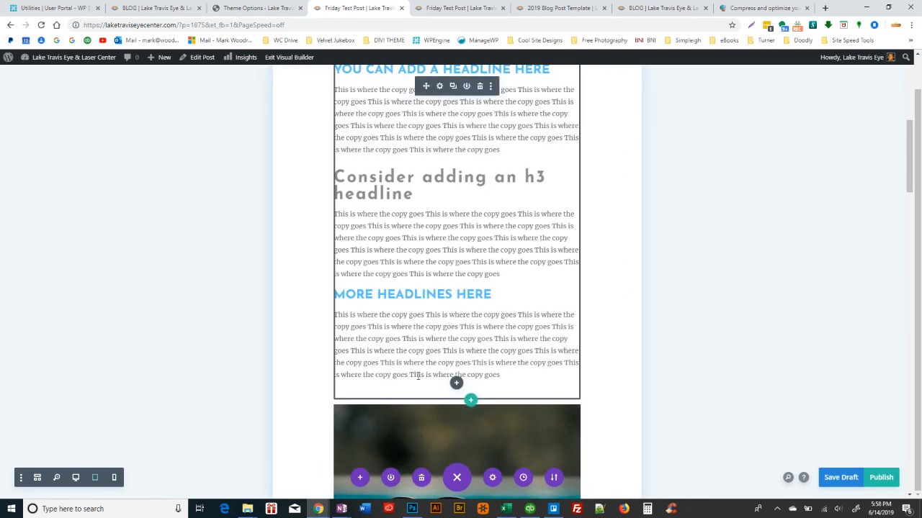
scroll(414, 376, up, 10)
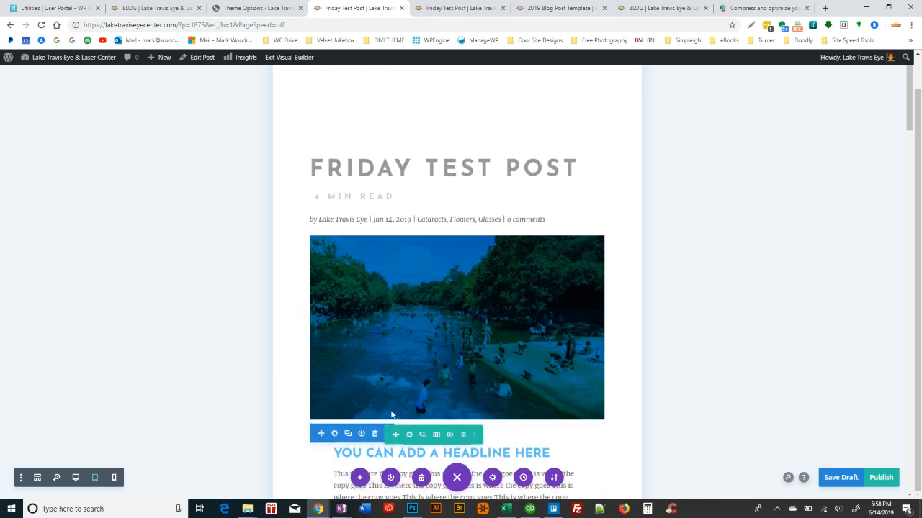
click(76, 478)
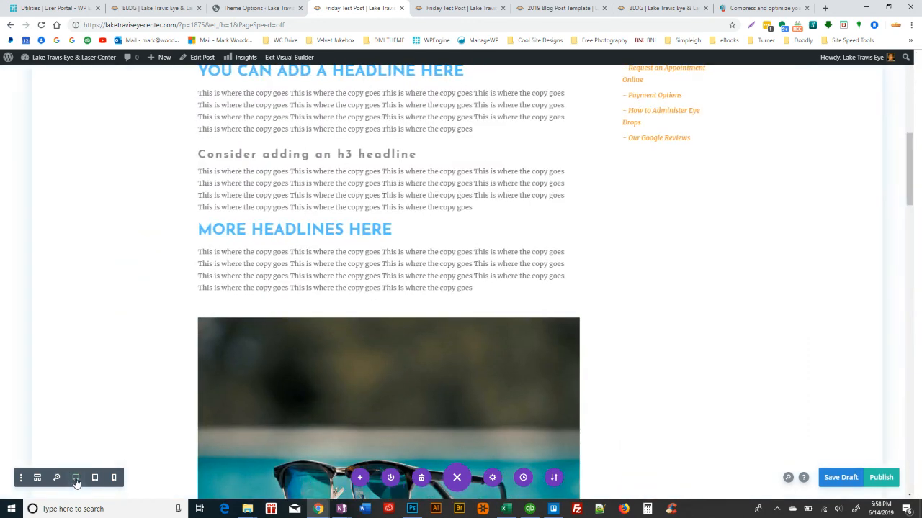
scroll(307, 332, up, 3)
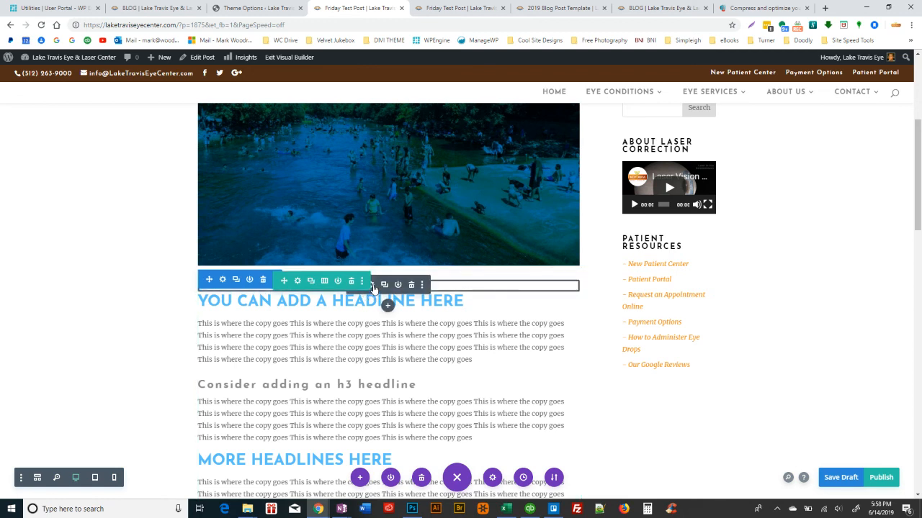
Step: Check the spacing settings of the divider above the first headline, and save the post as a draft
click(373, 288)
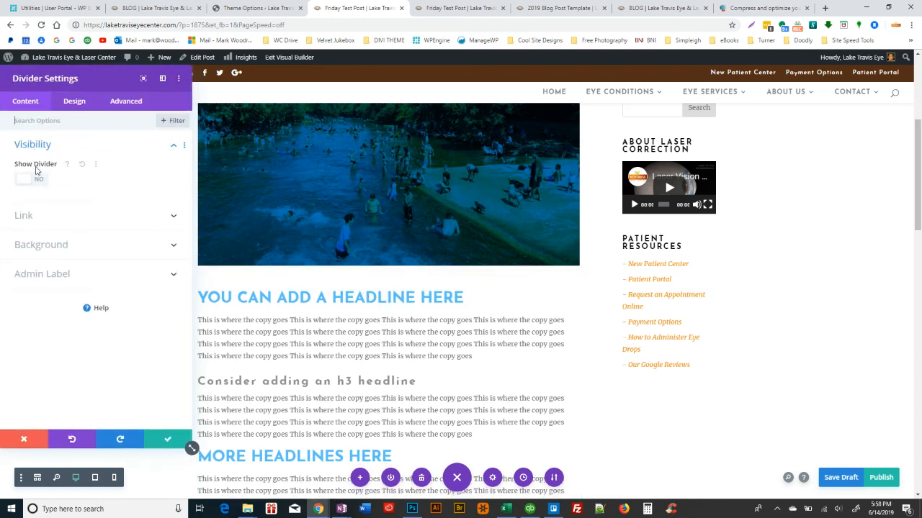
click(74, 101)
click(42, 172)
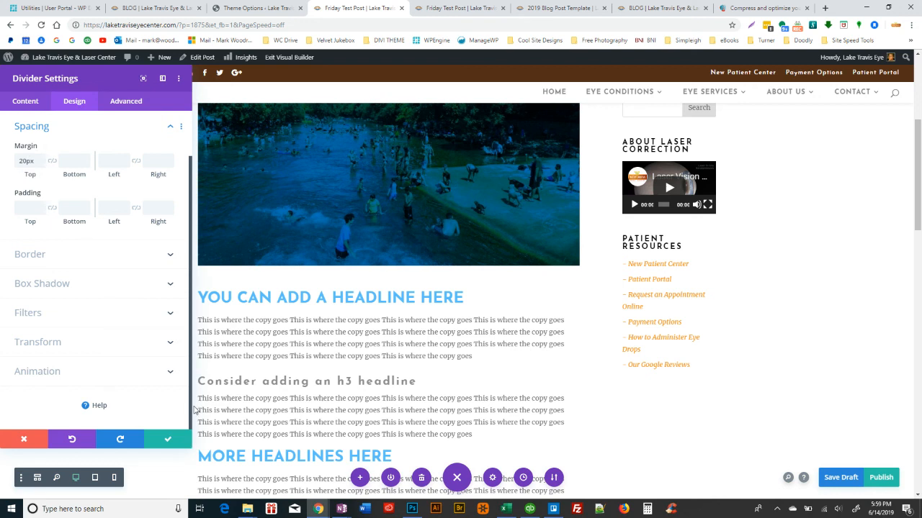
click(167, 441)
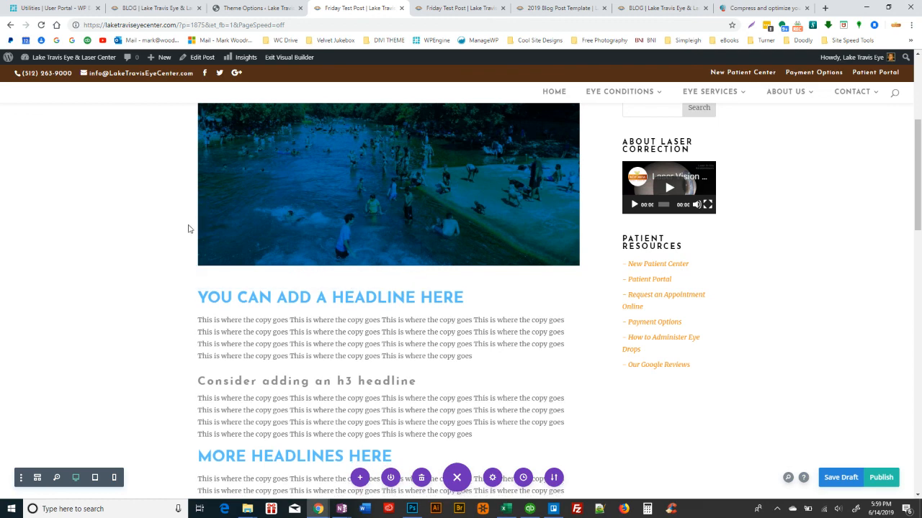
scroll(188, 229, up, 1)
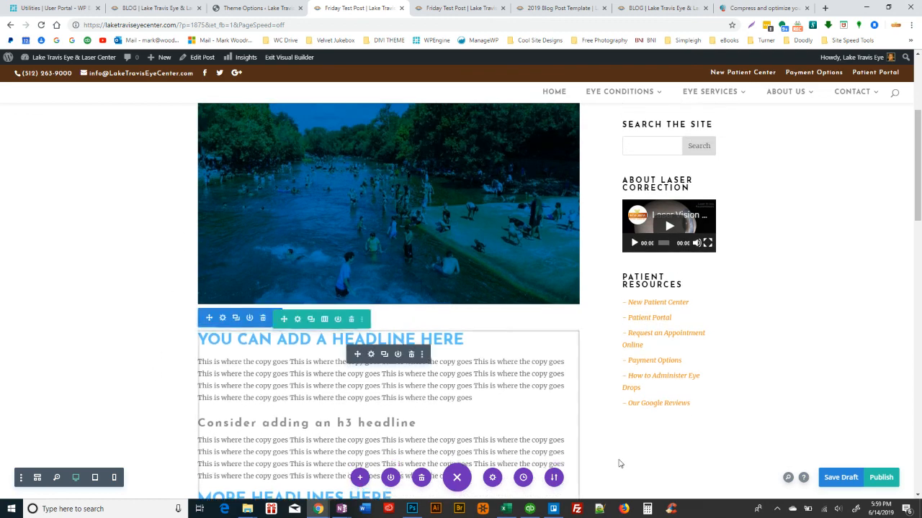
click(846, 481)
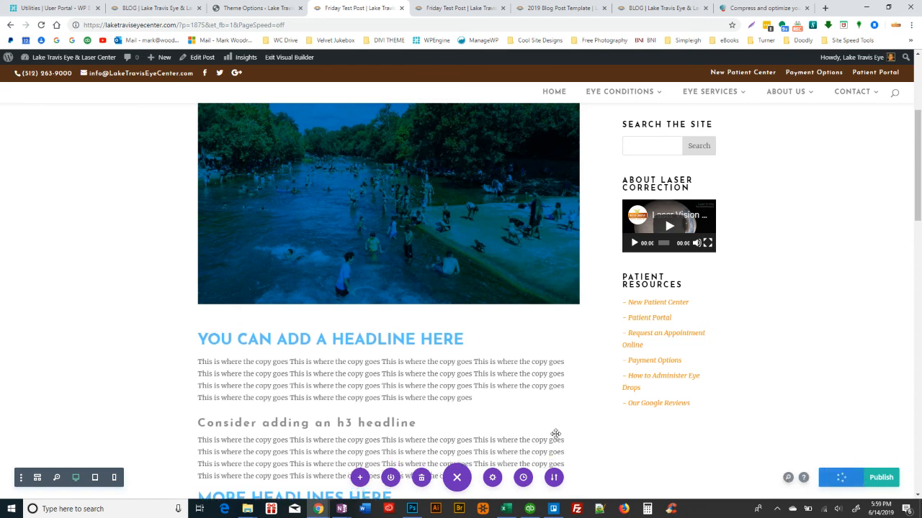
Step: Return to the back-end post editor and examine the Yoast SEO box with its focus keyphrase and snippet preview
key(alt+Tab)
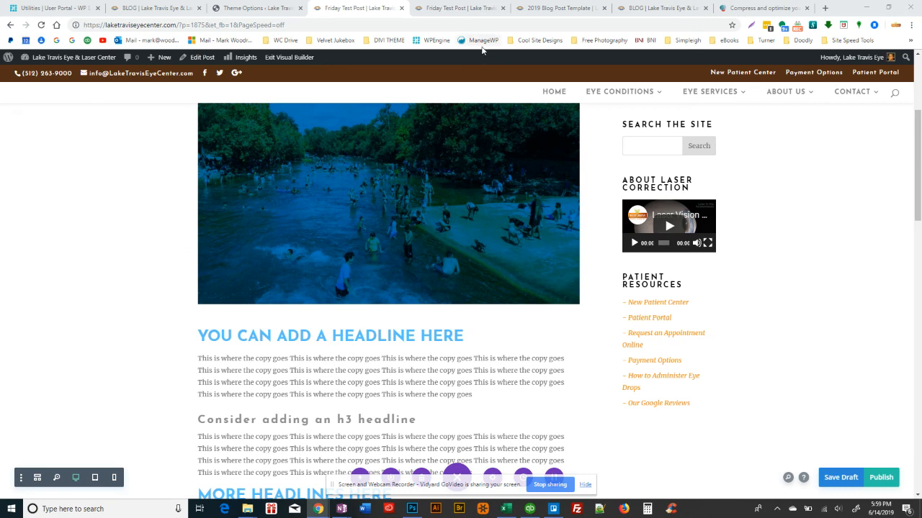
click(464, 10)
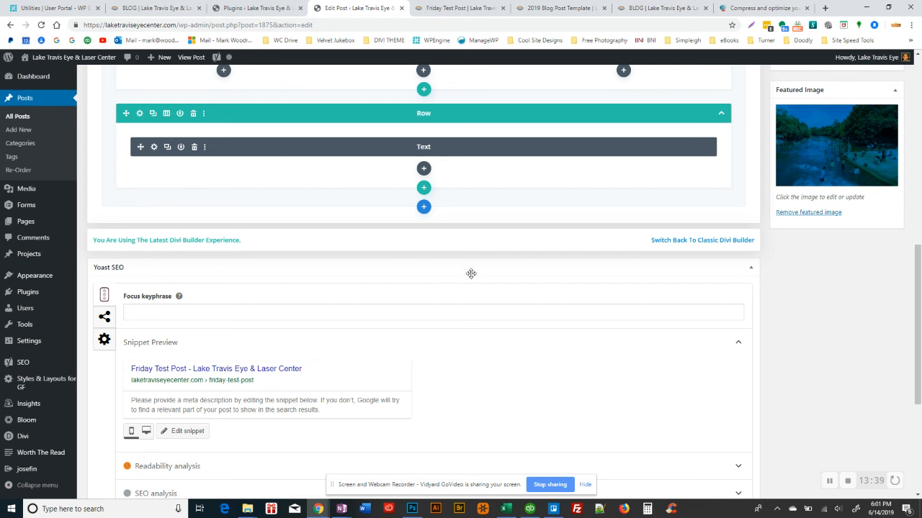
click(750, 268)
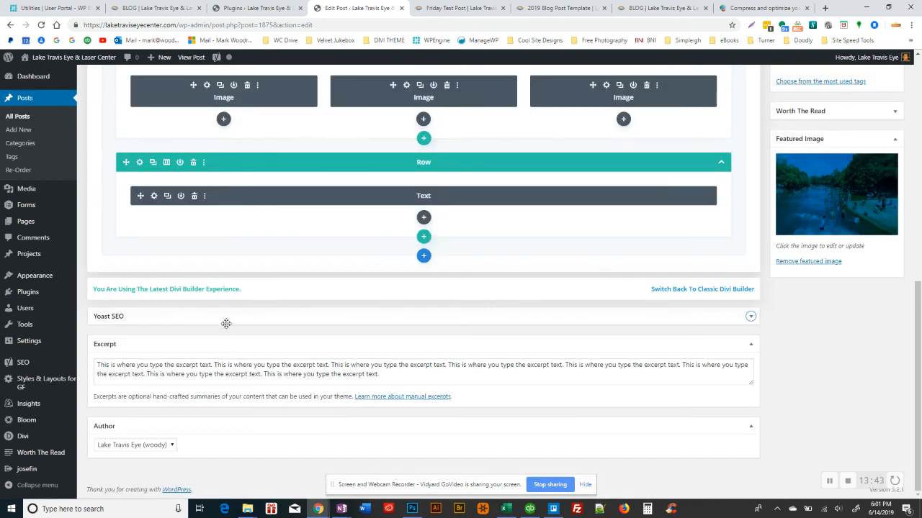
click(751, 316)
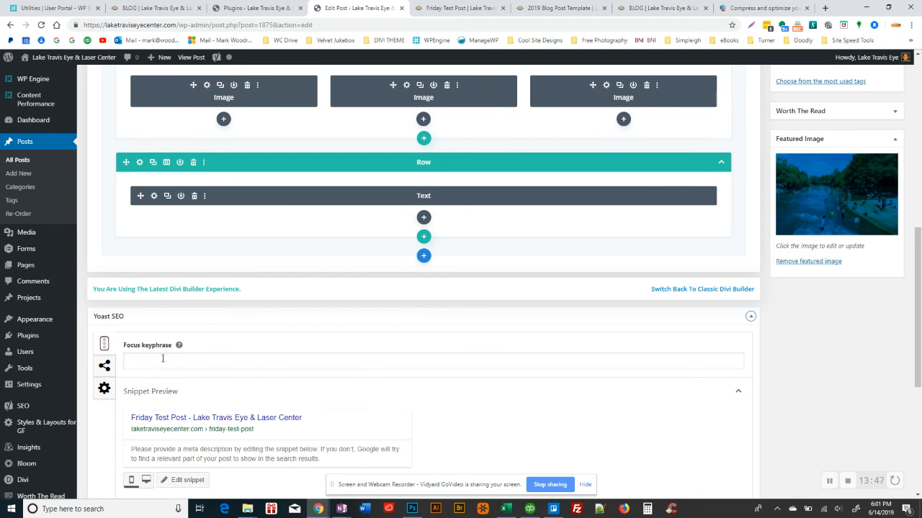
scroll(157, 365, down, 1)
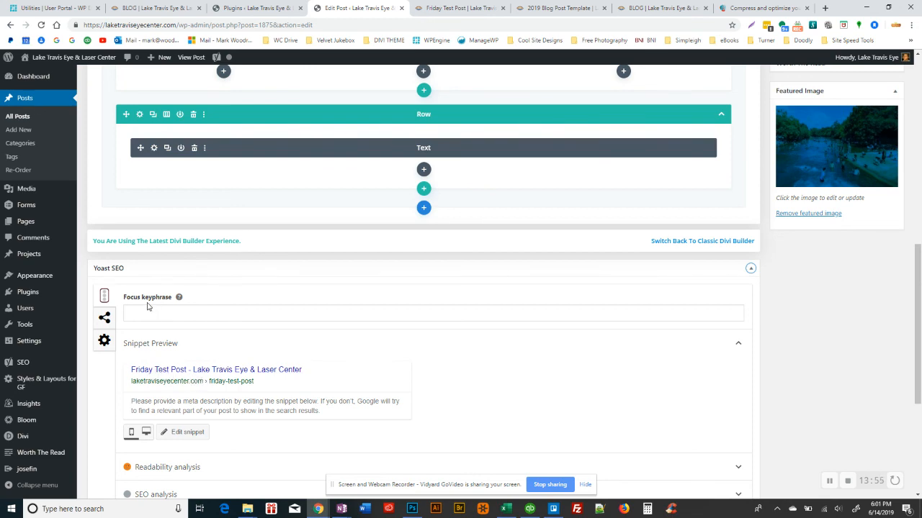
scroll(147, 308, up, 10)
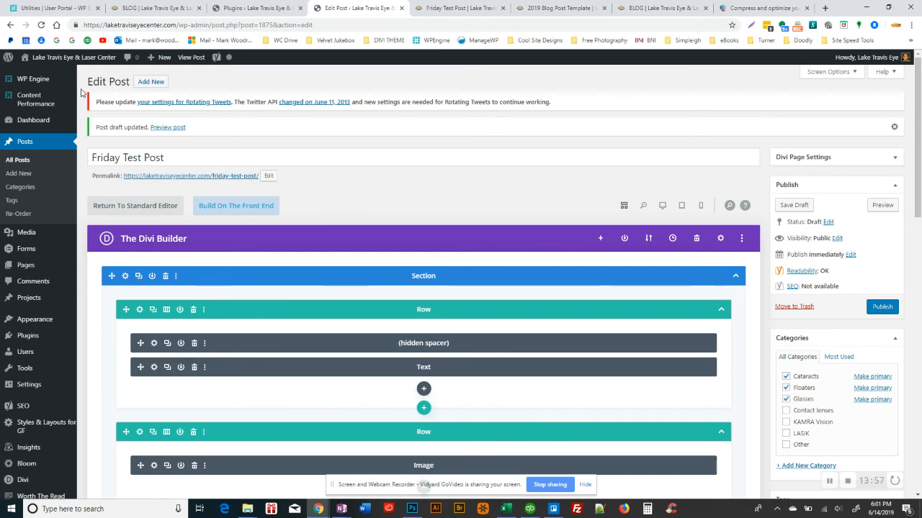
scroll(136, 221, down, 4)
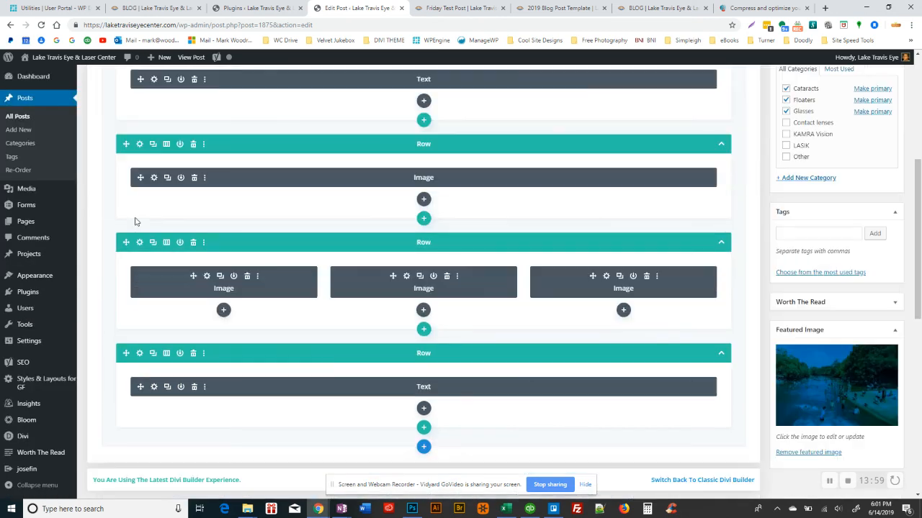
scroll(184, 303, down, 1)
scroll(180, 339, down, 1)
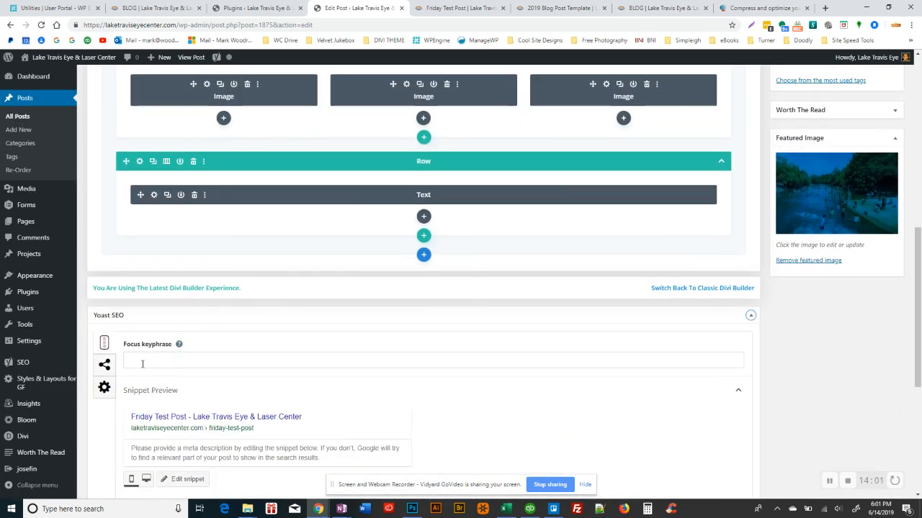
Step: Set the Yoast SEO focus keyphrase to "LASIK in Lake Travis"
click(143, 365)
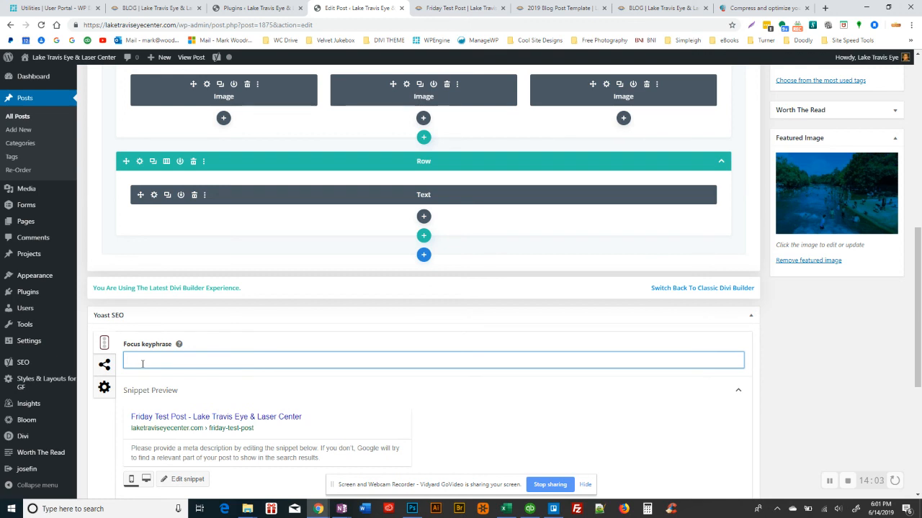
text(LASIK options in Lake Traivs)
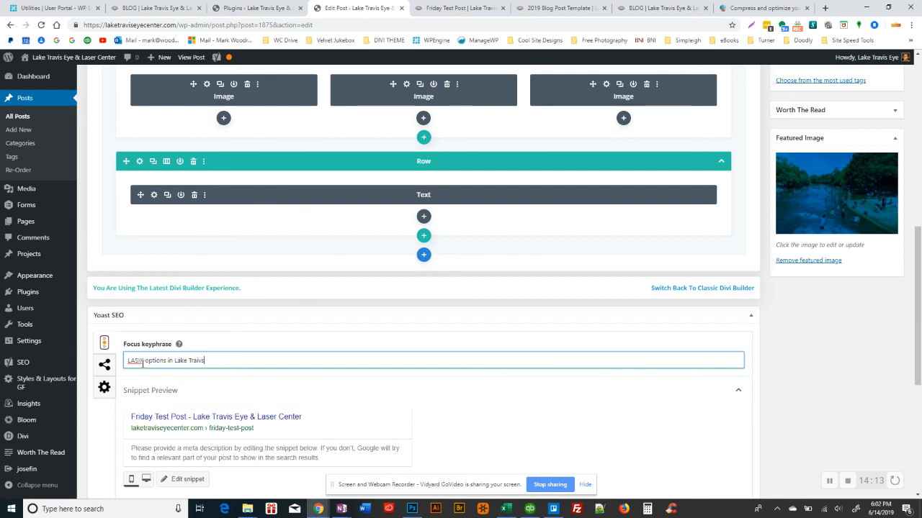
key(BackSpace)
key(Right)
double_click(142, 360)
key(BackSpace)
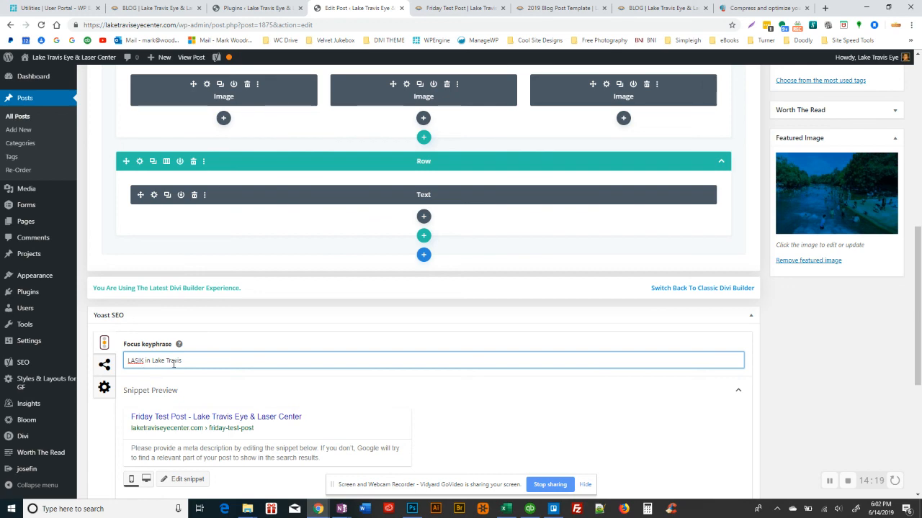
Step: Copy the focus keyphrase and replace the post title with it, "LASIK in Lake Travis"
triple_click(136, 360)
key(ctrl+c)
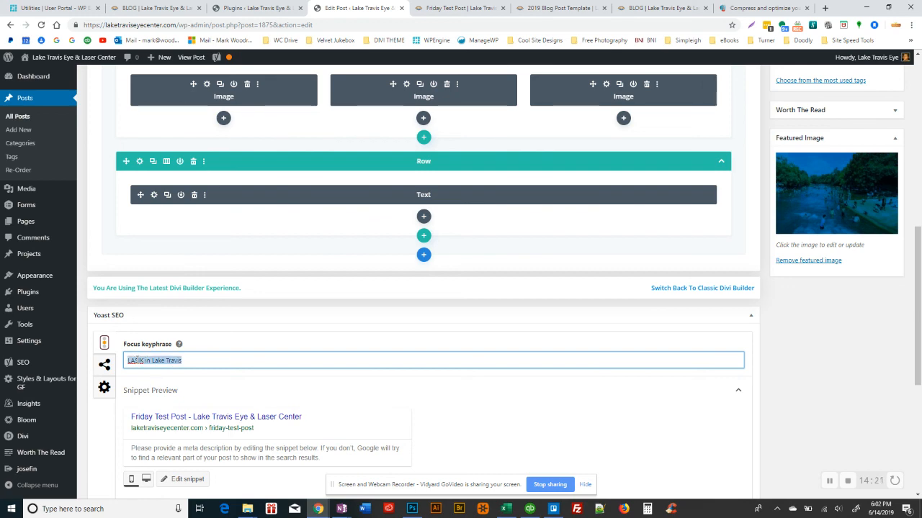
scroll(153, 361, up, 10)
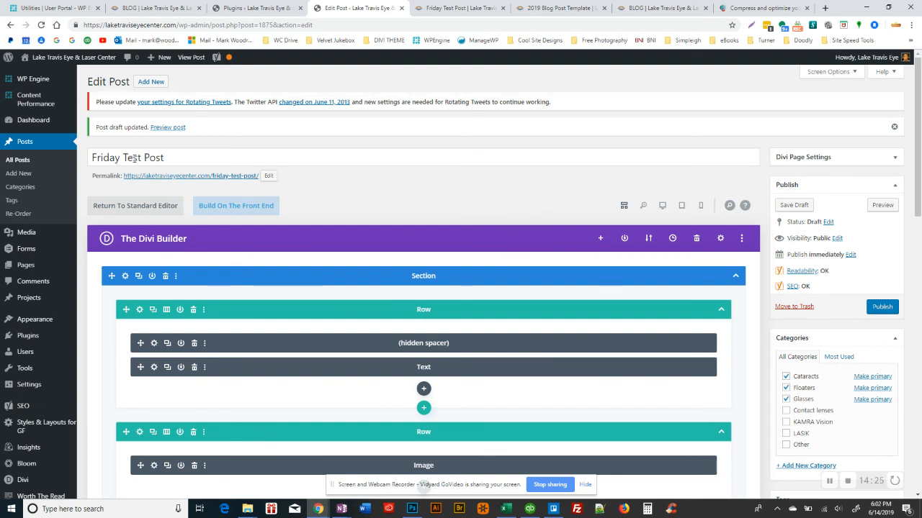
triple_click(134, 158)
key(ctrl+v)
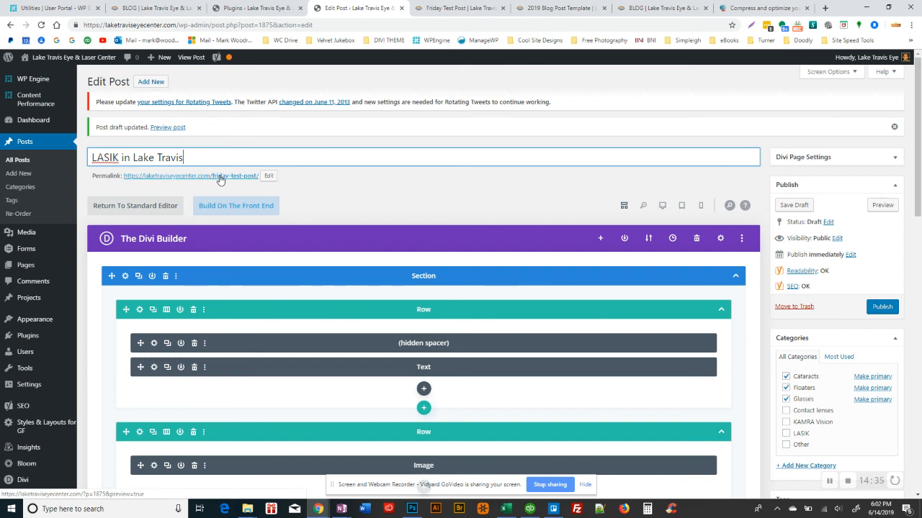
Step: Change the post's permalink slug to match the keyphrase, lasik-in-lake-travis
click(268, 176)
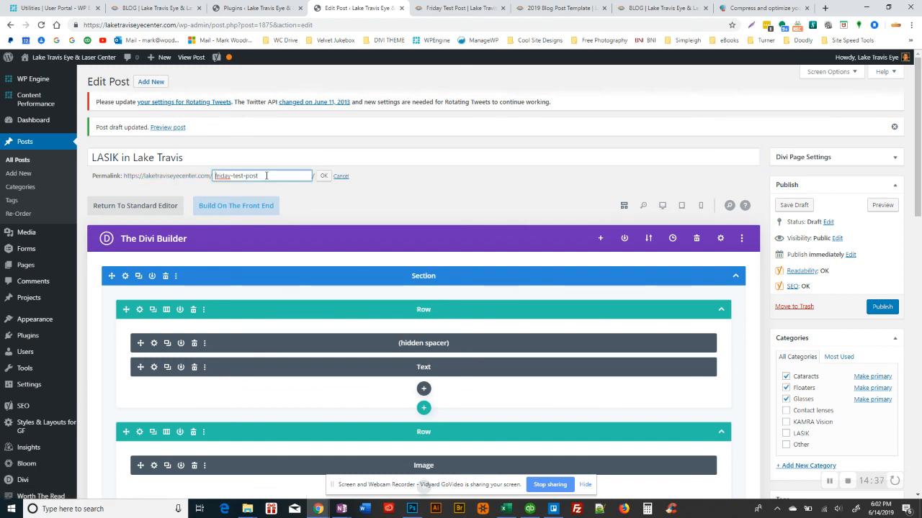
key(ctrl+a)
key(ctrl+v)
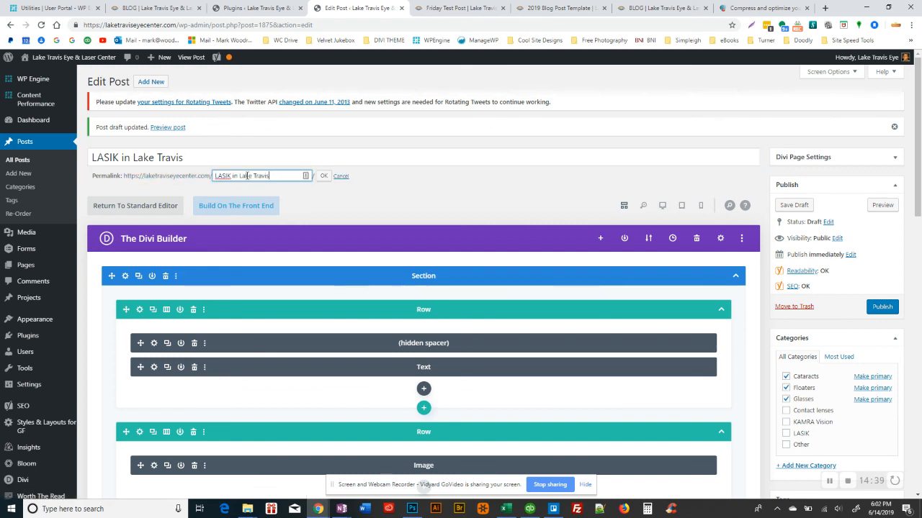
click(323, 176)
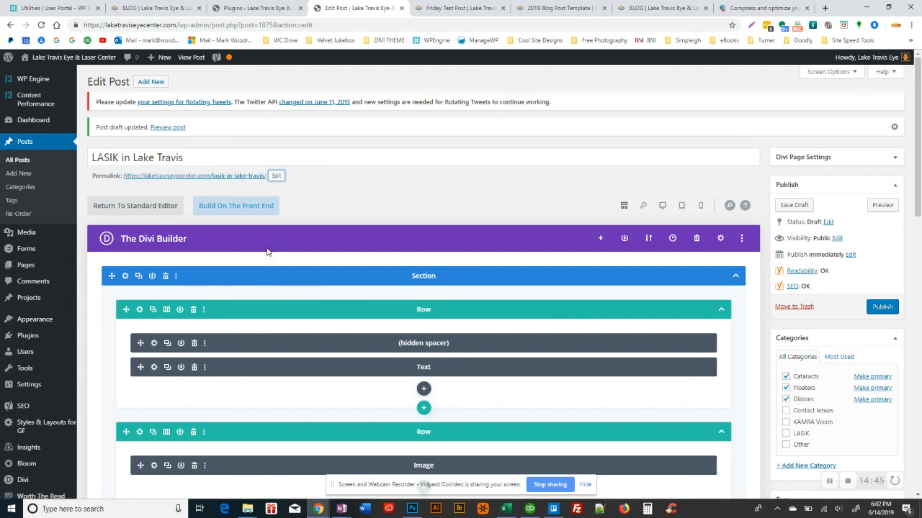
Step: Edit the Yoast snippet and set its meta description to "Lake Travis Eye and Laser Center offers LASIK in the Lake Travis area."
scroll(266, 251, down, 1)
scroll(267, 251, down, 6)
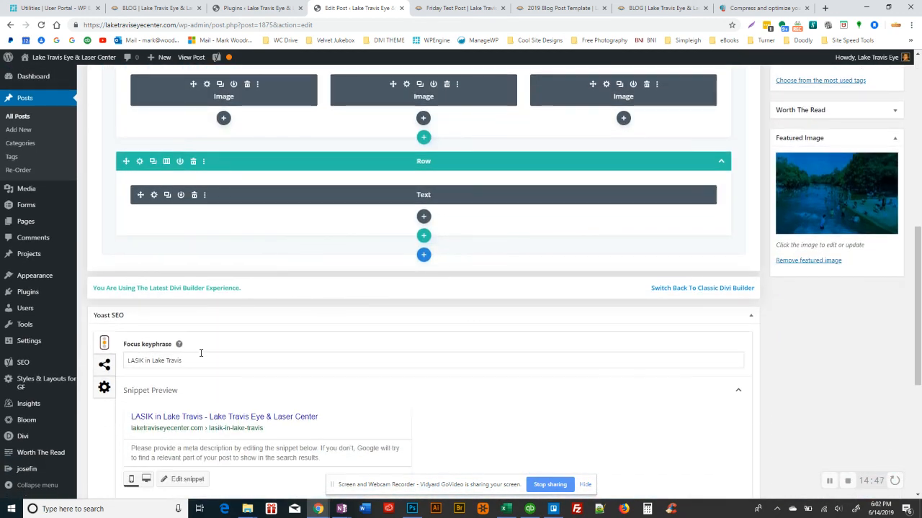
scroll(216, 418, down, 1)
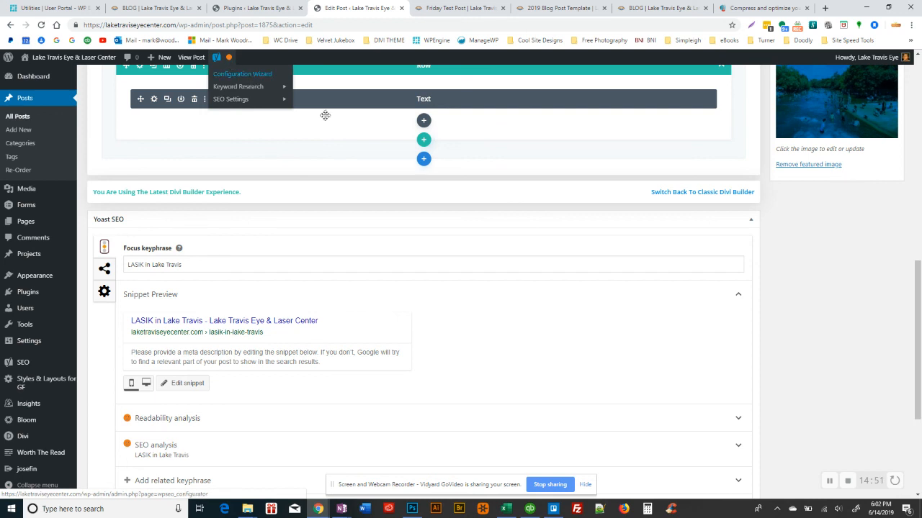
scroll(713, 231, down, 1)
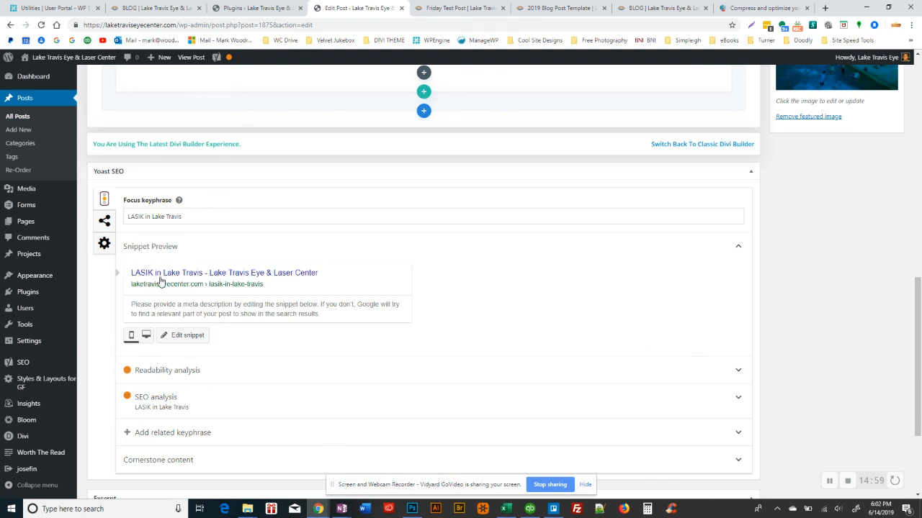
click(188, 337)
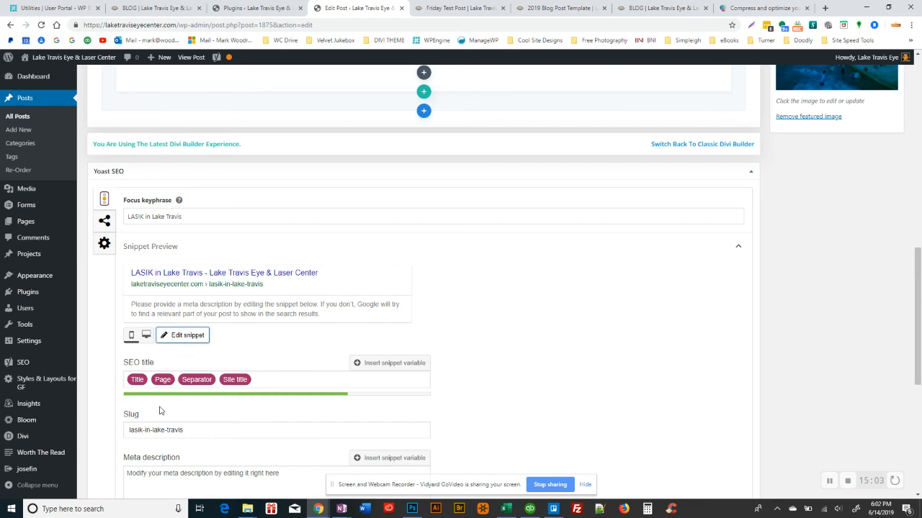
scroll(147, 428, down, 1)
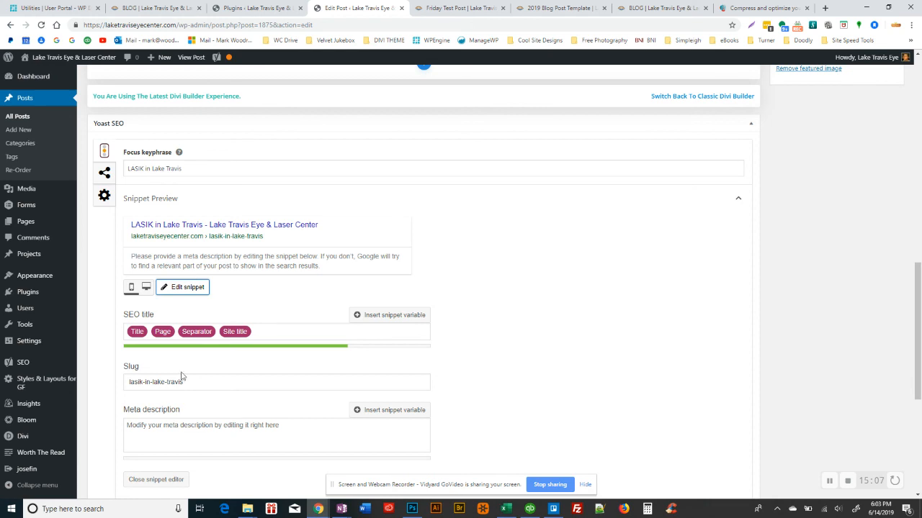
click(157, 432)
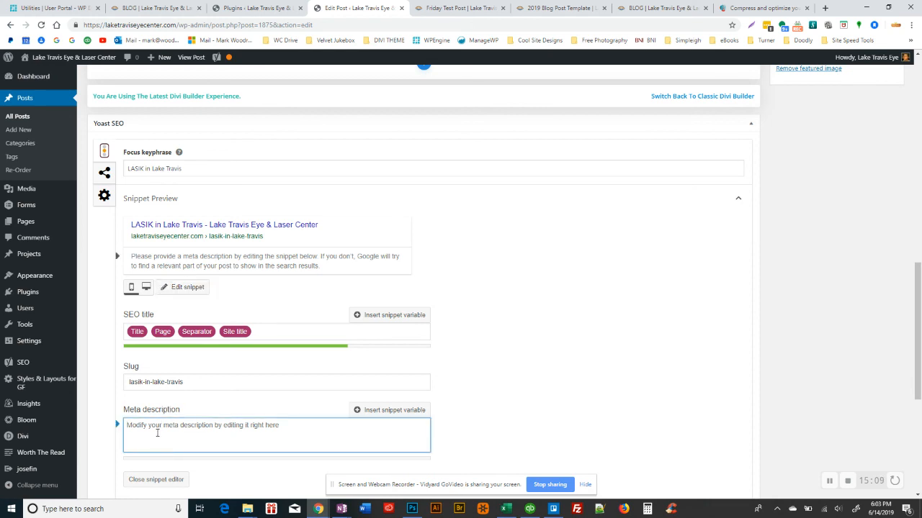
text(Lake)
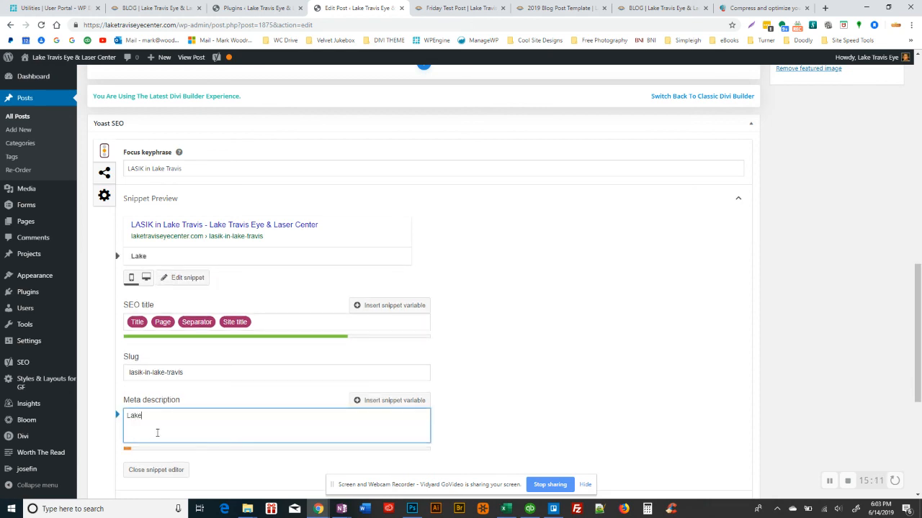
text( Travis Eye and Laser Center)
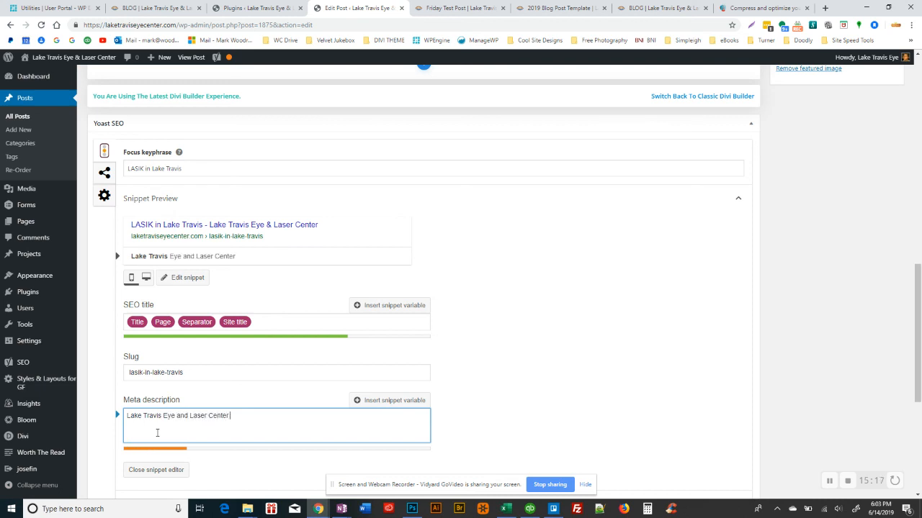
text( offers LASIK in the Lake Travis area.)
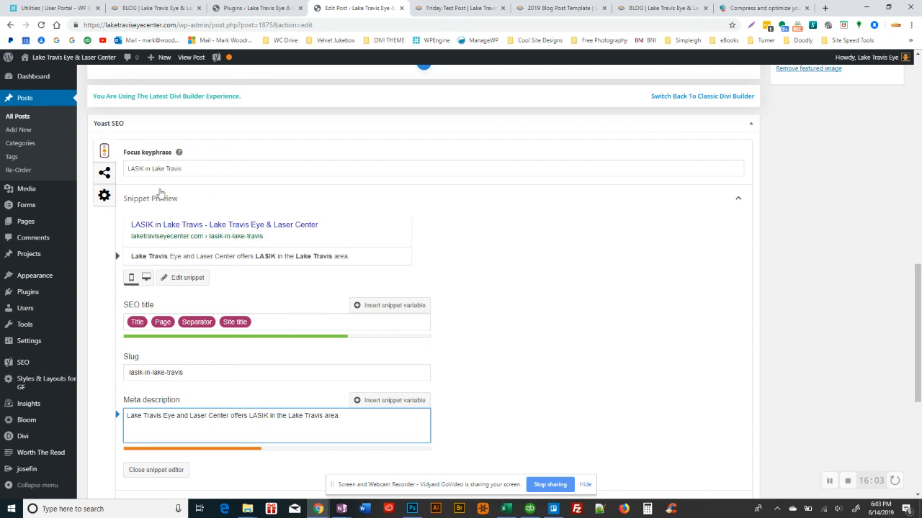
Step: Review the Yoast snippet preview and examine the problems and good results in the readability analysis, collapsing it when done
scroll(158, 194, up, 1)
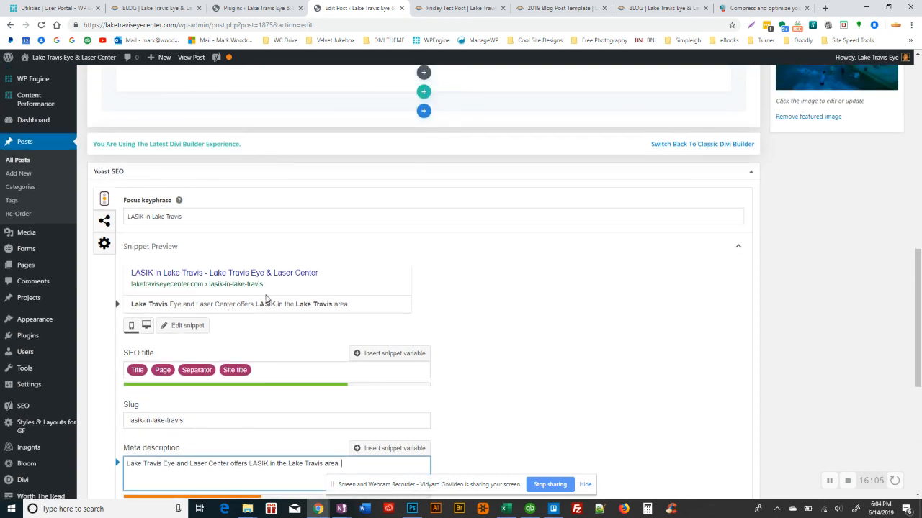
scroll(338, 311, down, 3)
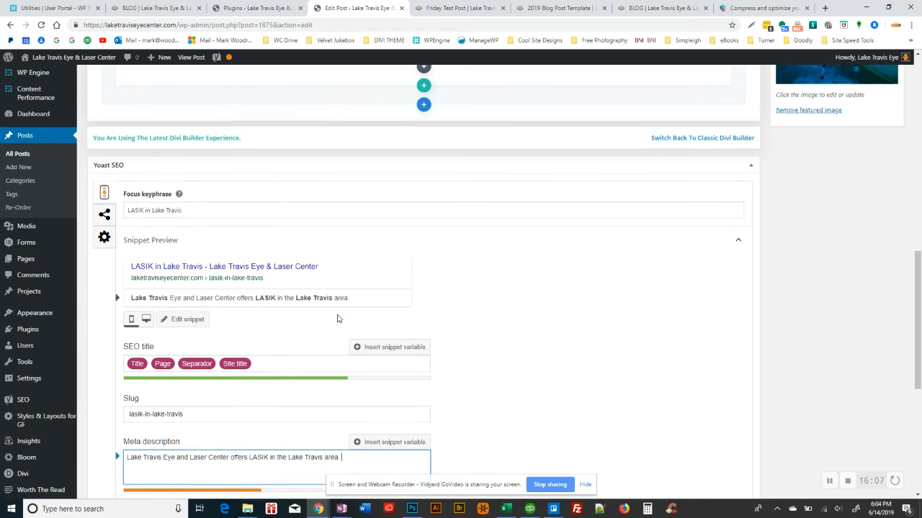
scroll(333, 318, down, 1)
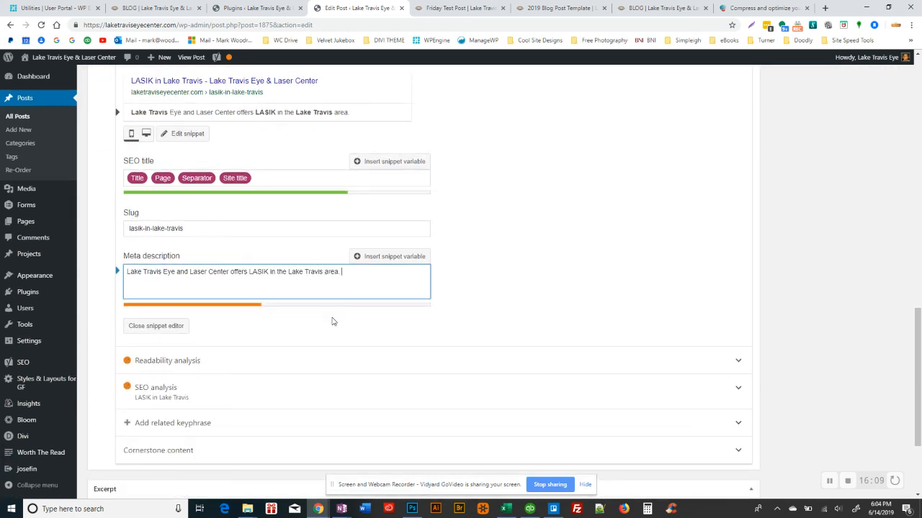
scroll(332, 322, down, 3)
scroll(330, 317, up, 3)
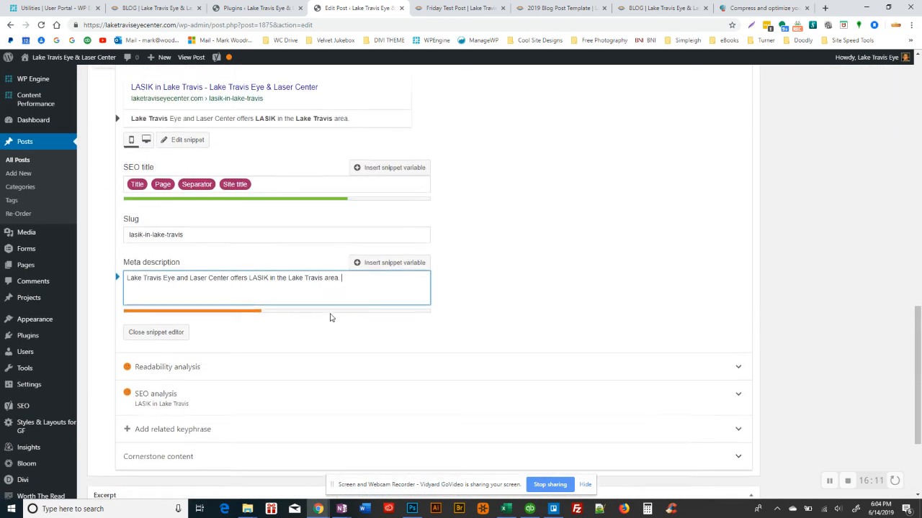
scroll(331, 317, up, 2)
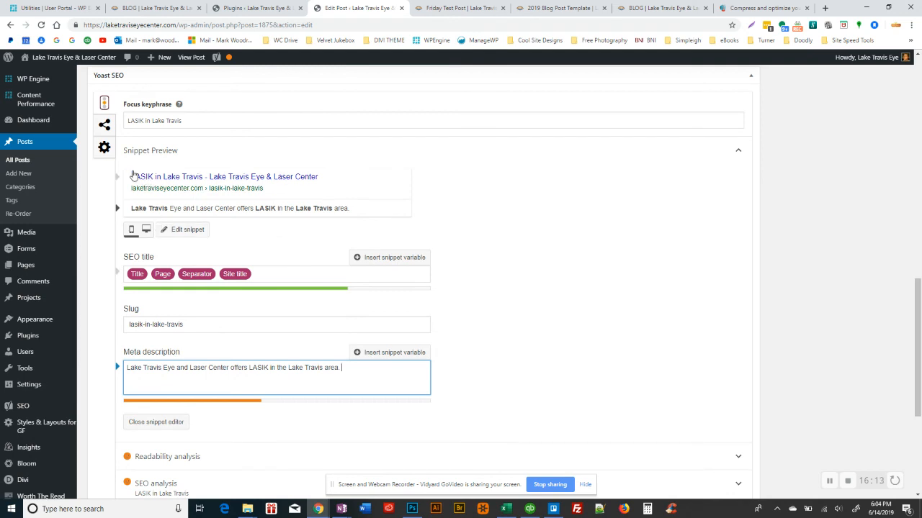
click(104, 101)
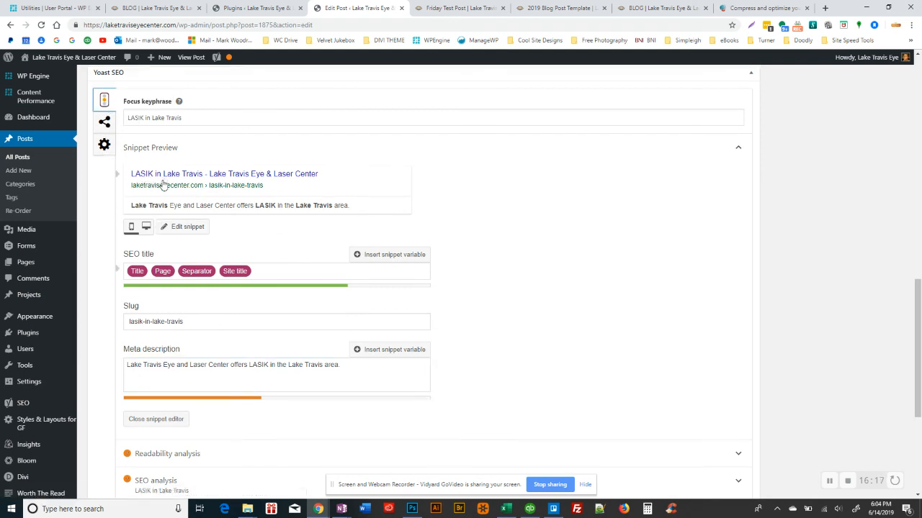
scroll(164, 198, down, 3)
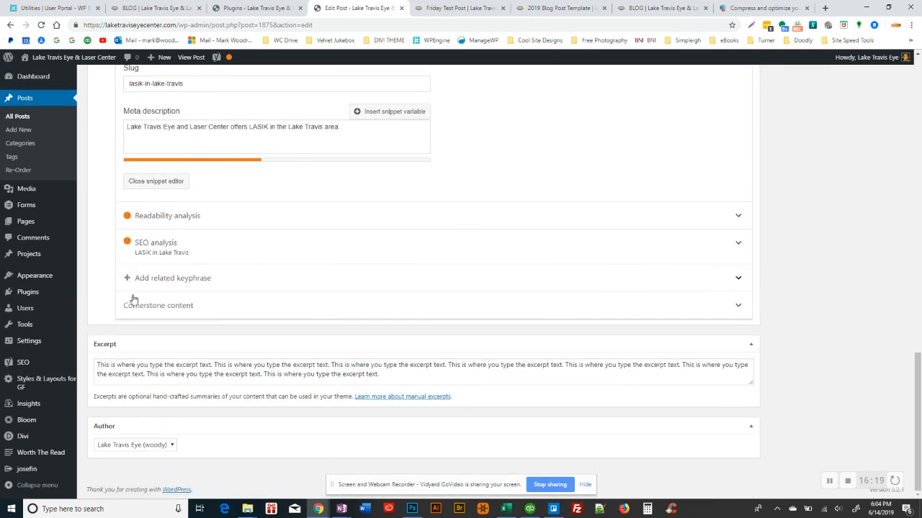
click(144, 220)
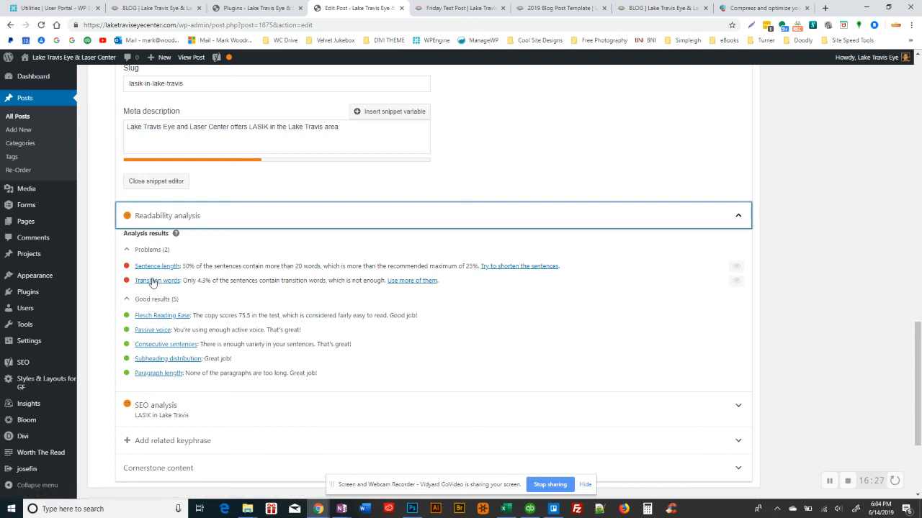
click(138, 218)
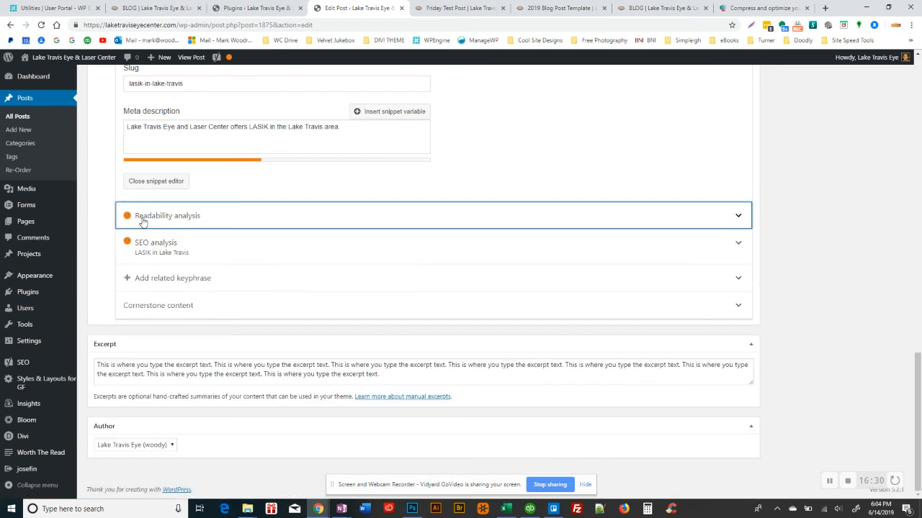
Step: Expand the SEO analysis and examine its problems, improvements and good results against the snippet's meta description
click(151, 245)
scroll(172, 277, down, 2)
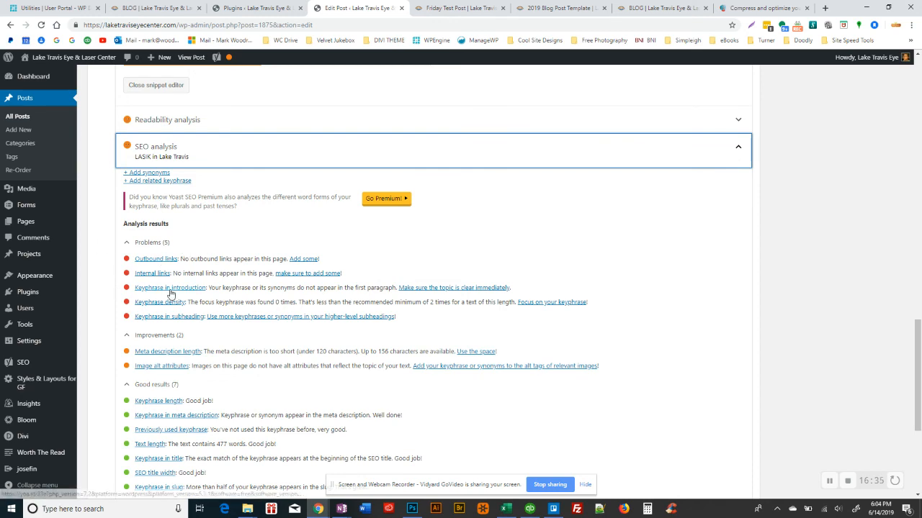
scroll(171, 291, down, 2)
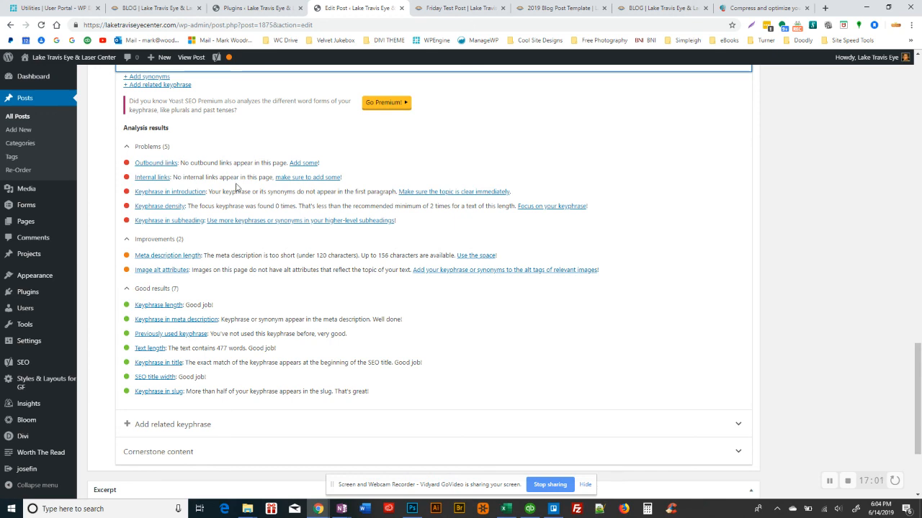
drag(225, 191, 383, 192)
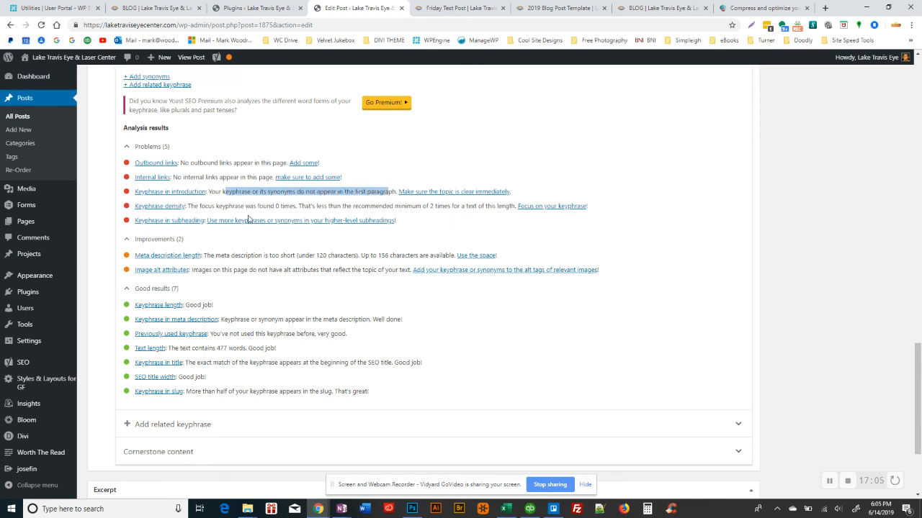
drag(201, 207, 294, 207)
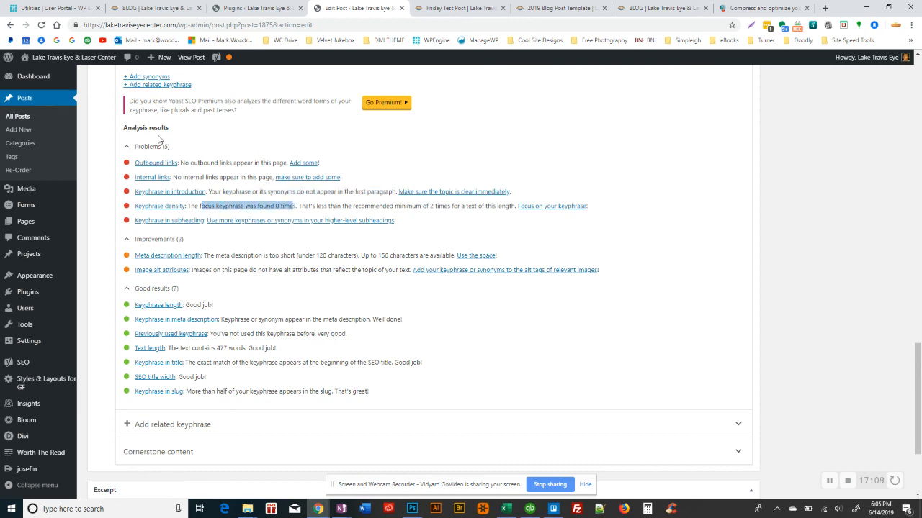
scroll(158, 139, up, 4)
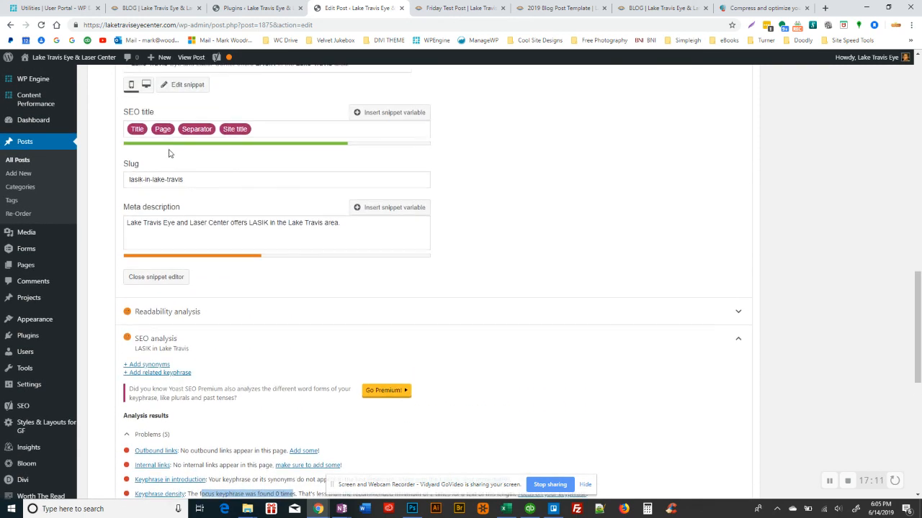
scroll(223, 284, down, 4)
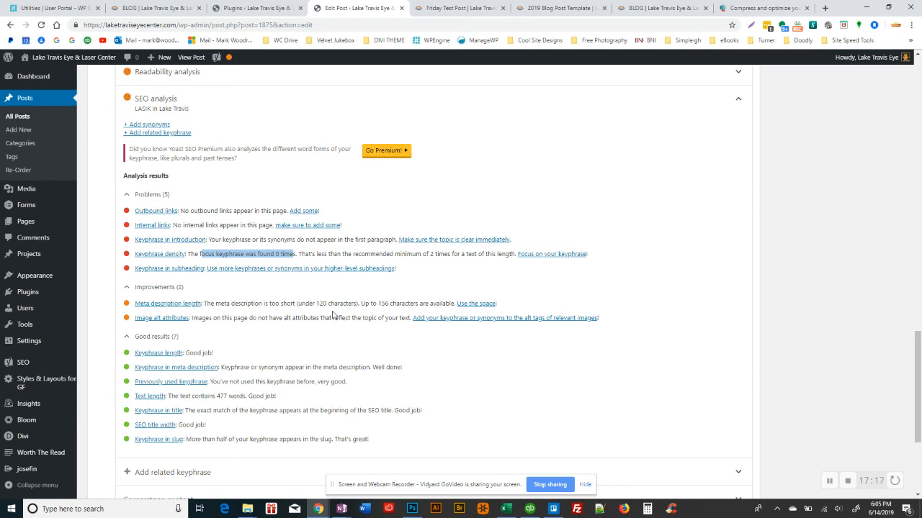
scroll(380, 303, up, 3)
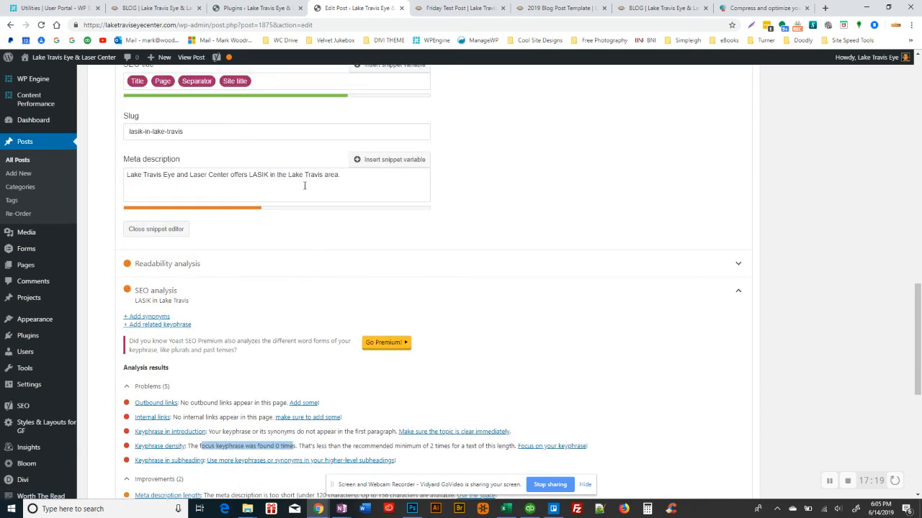
scroll(249, 176, down, 3)
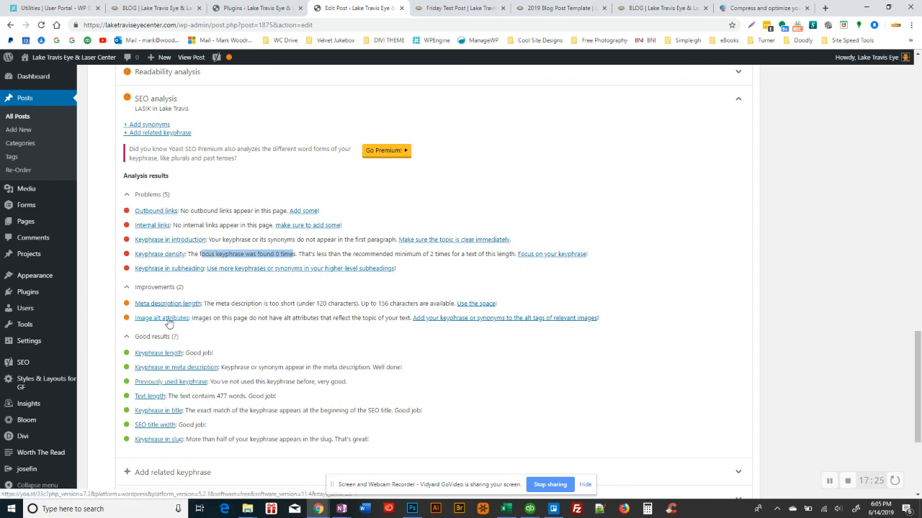
Step: Open the WordPress Media Library in a new browser tab and switch to it
scroll(255, 305, up, 3)
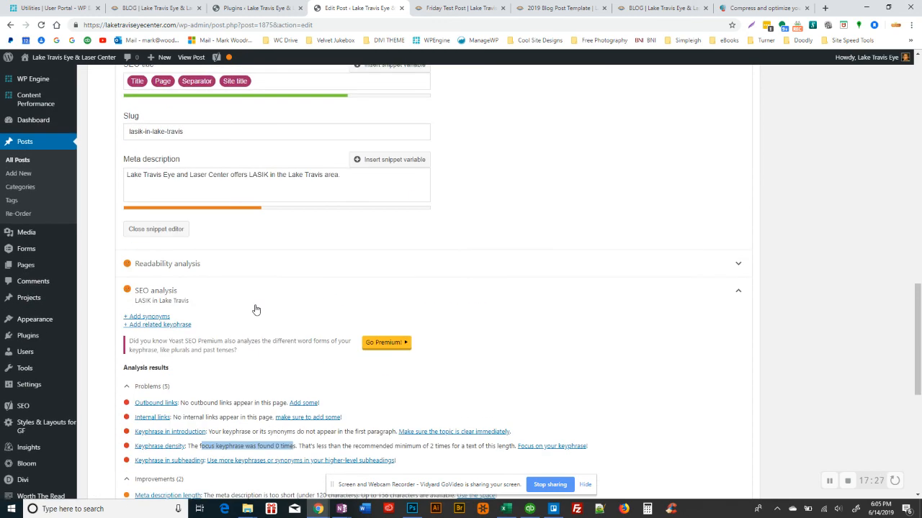
scroll(333, 280, up, 3)
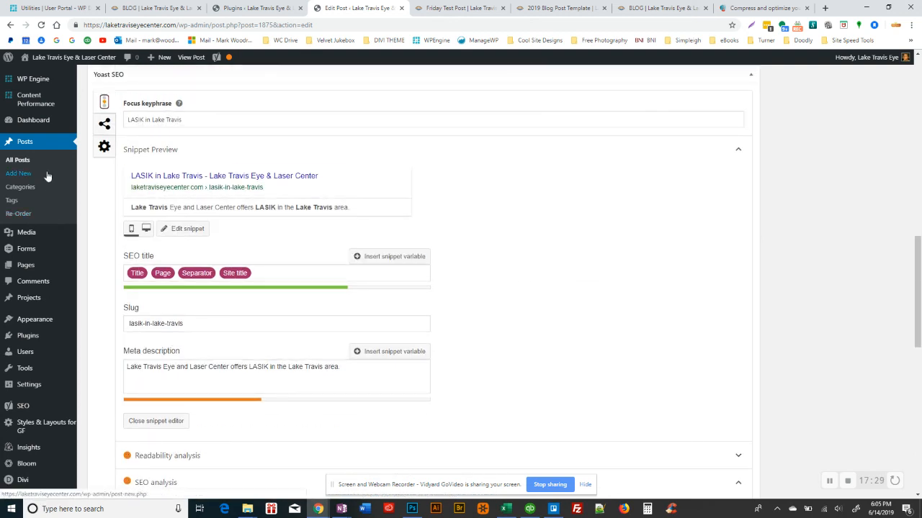
mouse_move(27, 236)
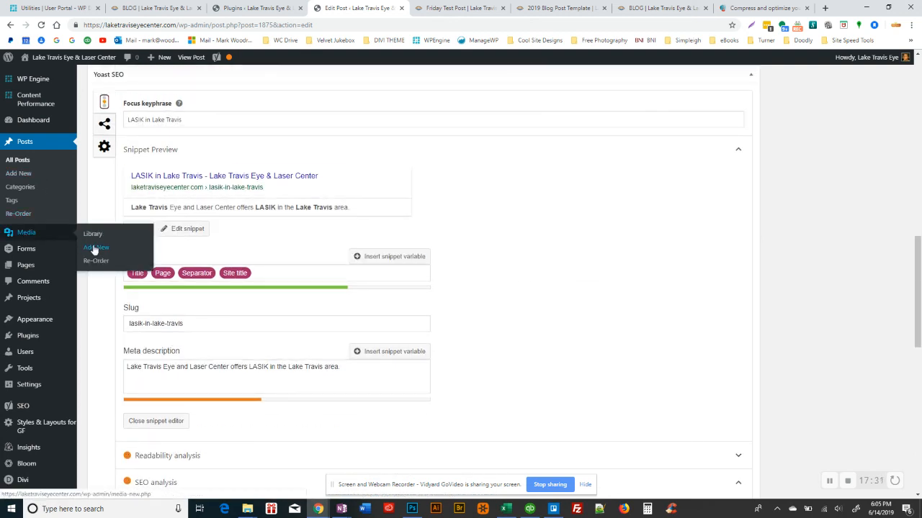
right_click(94, 239)
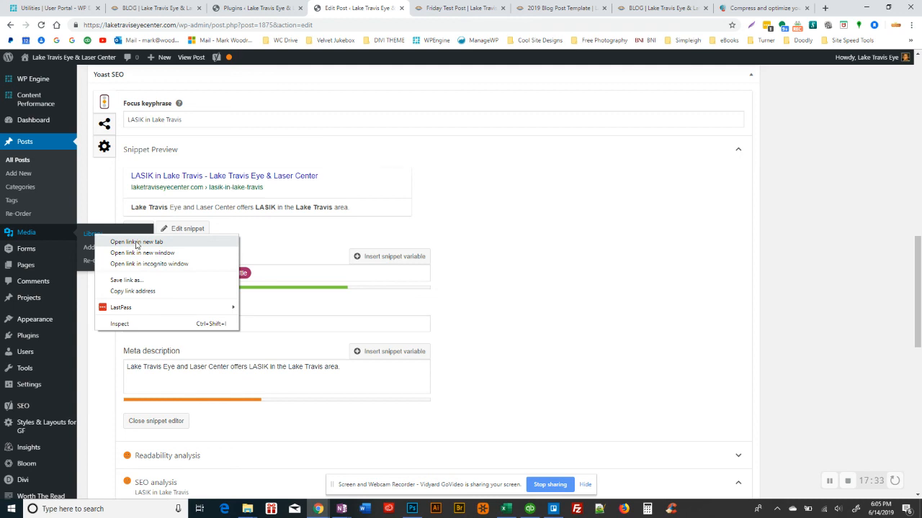
click(136, 243)
click(404, 8)
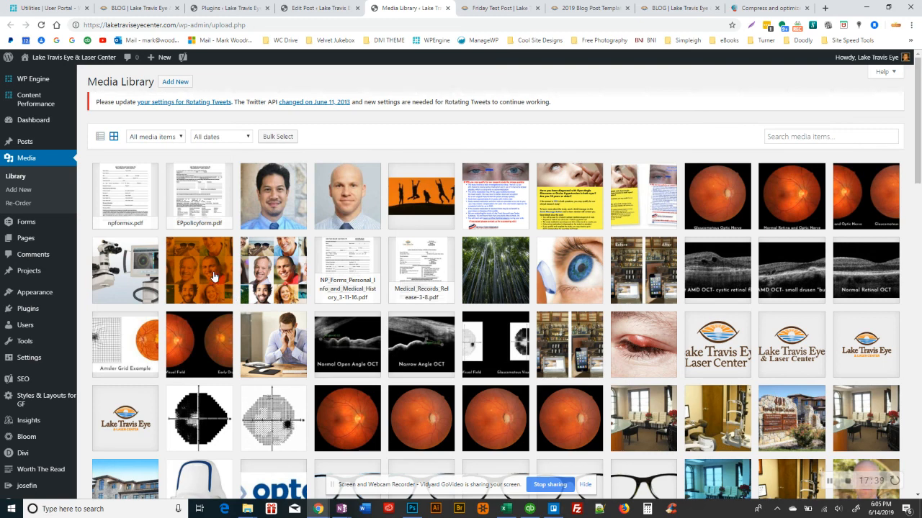
Step: Set the alternative text of the orange testimonials image to "LASIK in Lake Travis" and close its attachment details
click(213, 277)
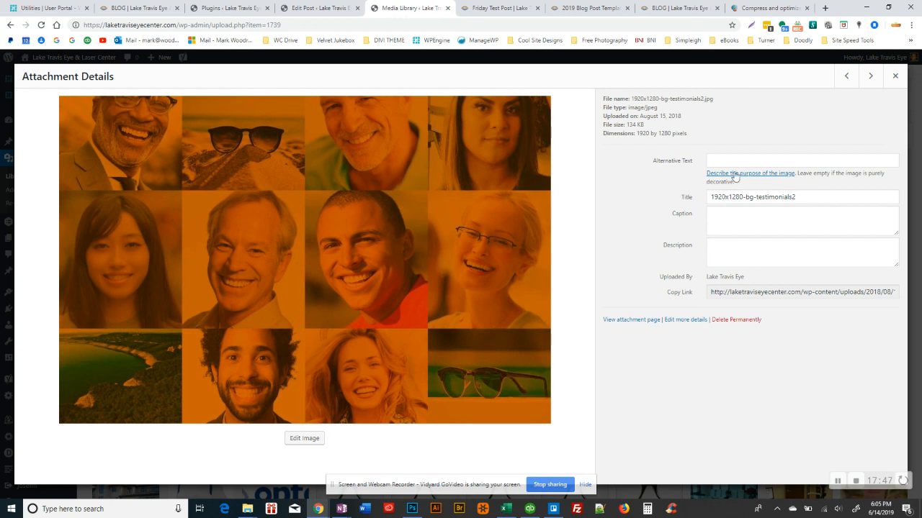
click(722, 159)
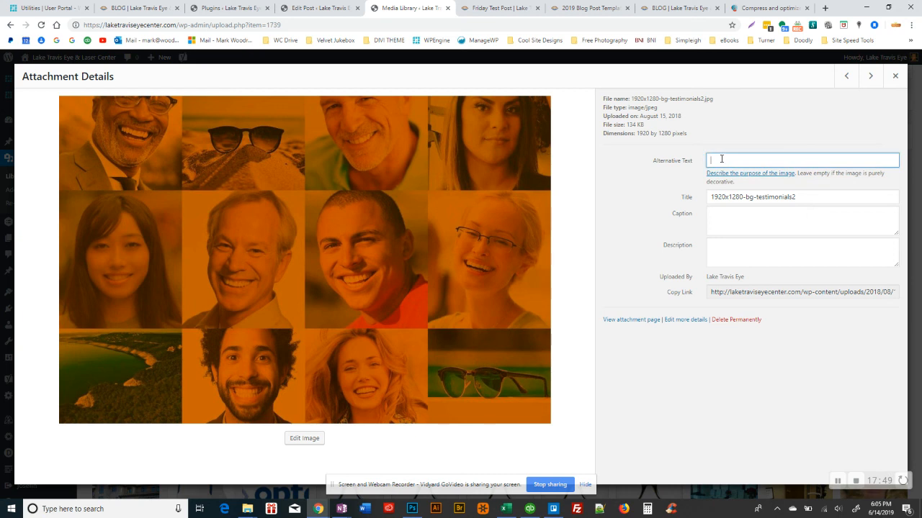
text(LASIK)
click(828, 116)
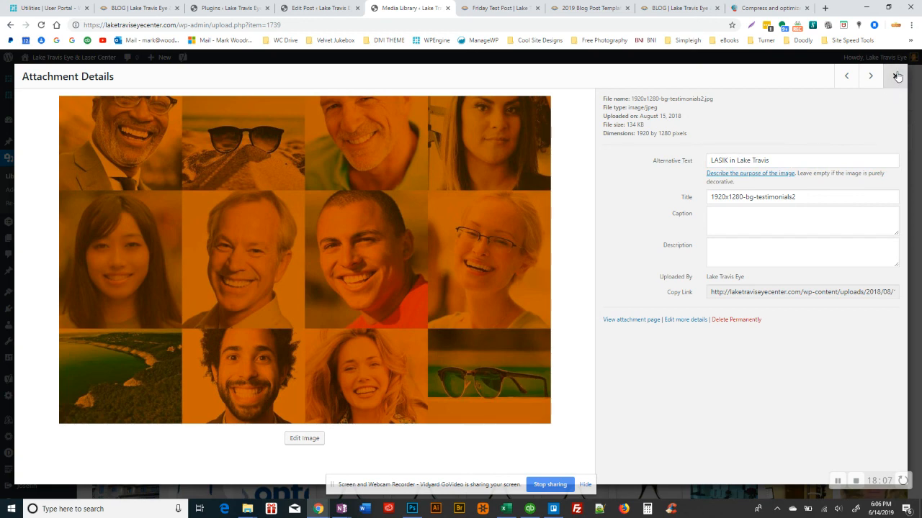
click(896, 76)
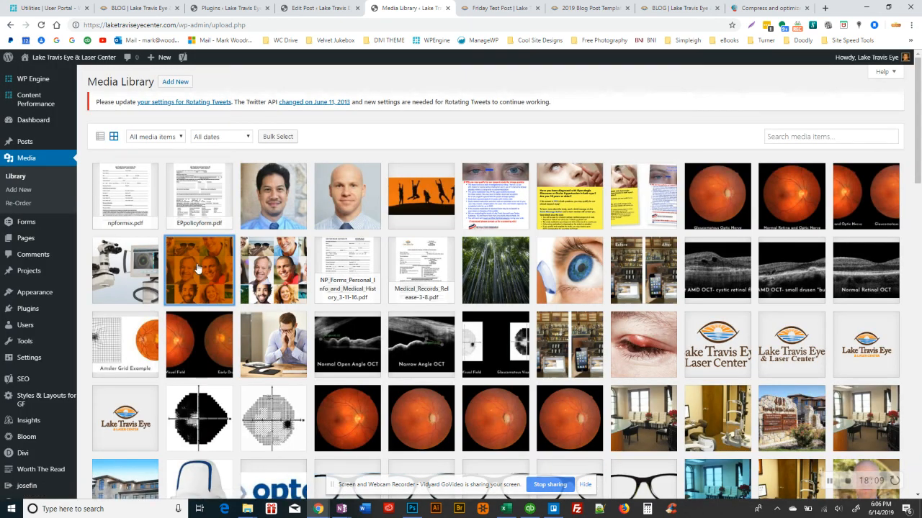
Step: Return to the post editor and review the problems and improvements listed in the Yoast SEO analysis
click(322, 10)
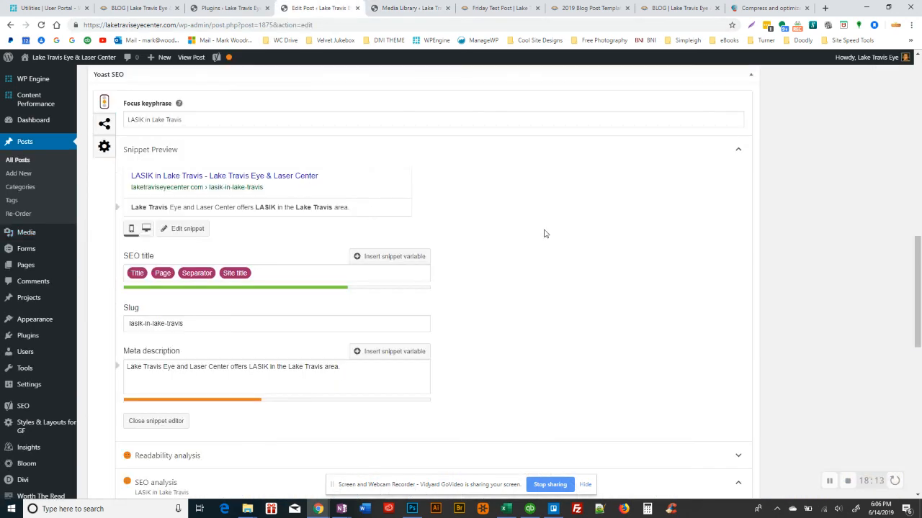
scroll(454, 250, down, 2)
scroll(454, 250, down, 3)
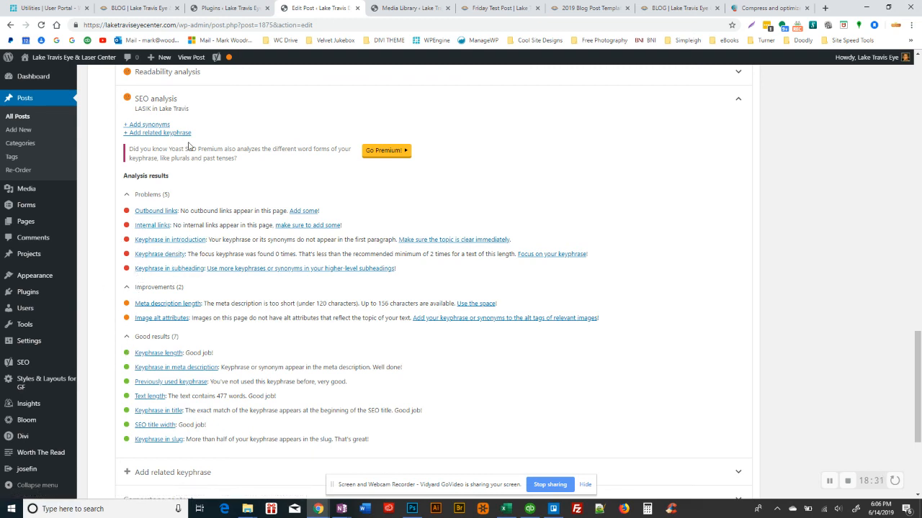
mouse_move(228, 57)
Step: Insert the sentence "We offer LASIK surgery for Lake Travis residents." into the first paragraph of the post's first text module
scroll(756, 212, up, 15)
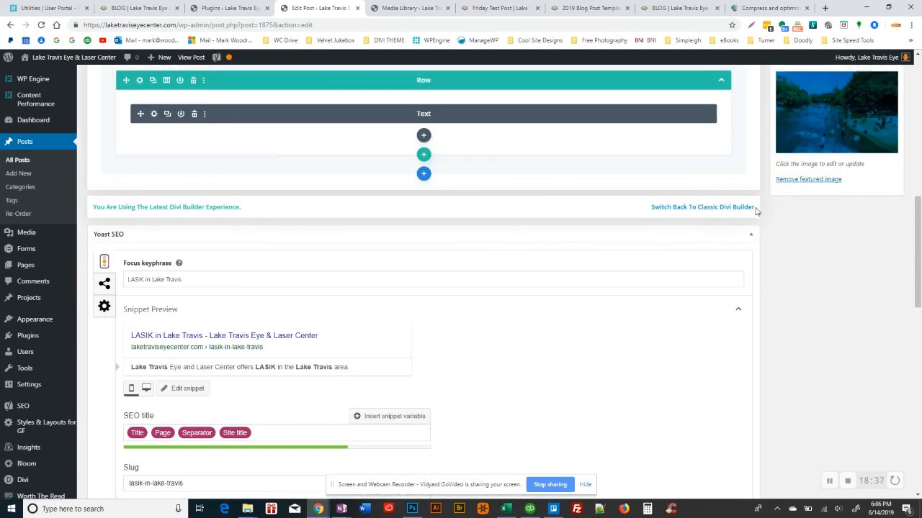
scroll(756, 211, up, 3)
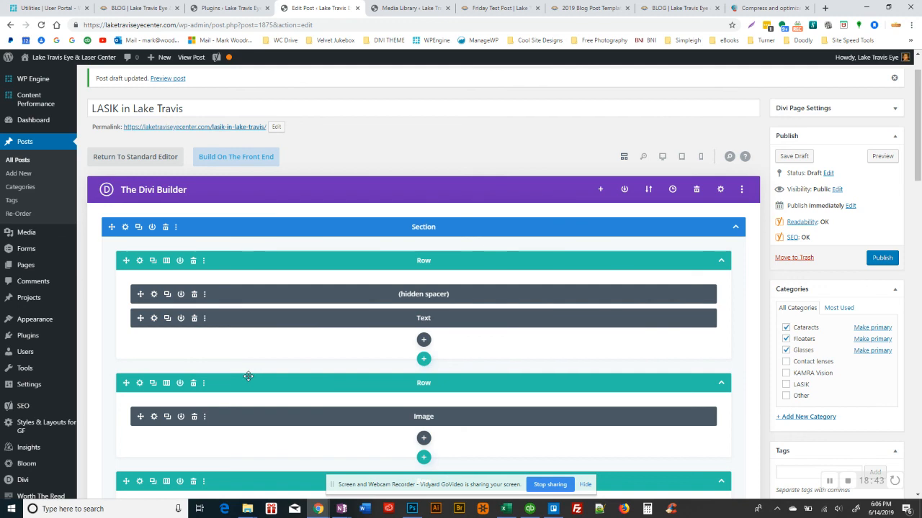
click(153, 319)
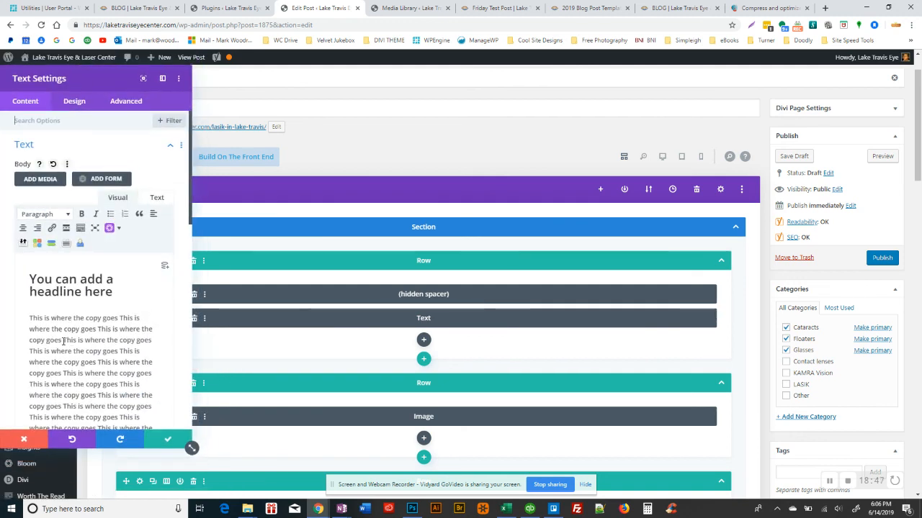
click(63, 288)
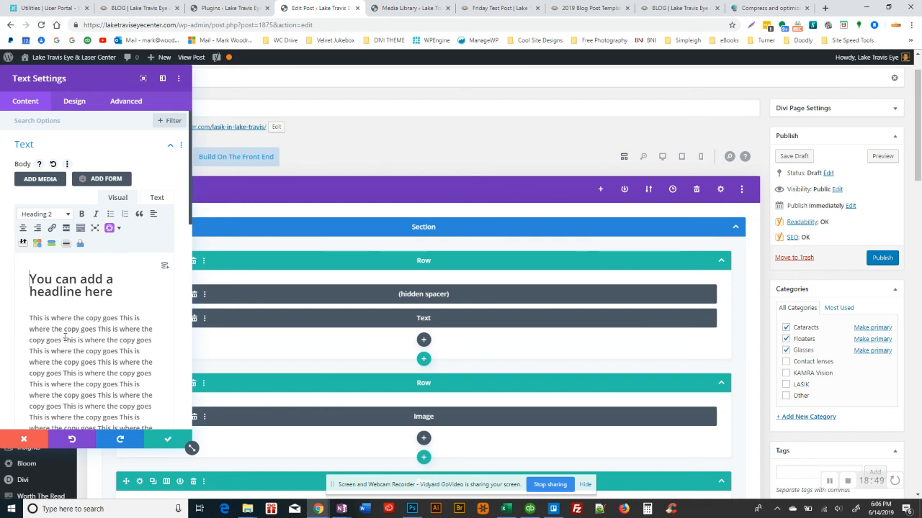
click(64, 339)
key(BackSpace)
text(. We of)
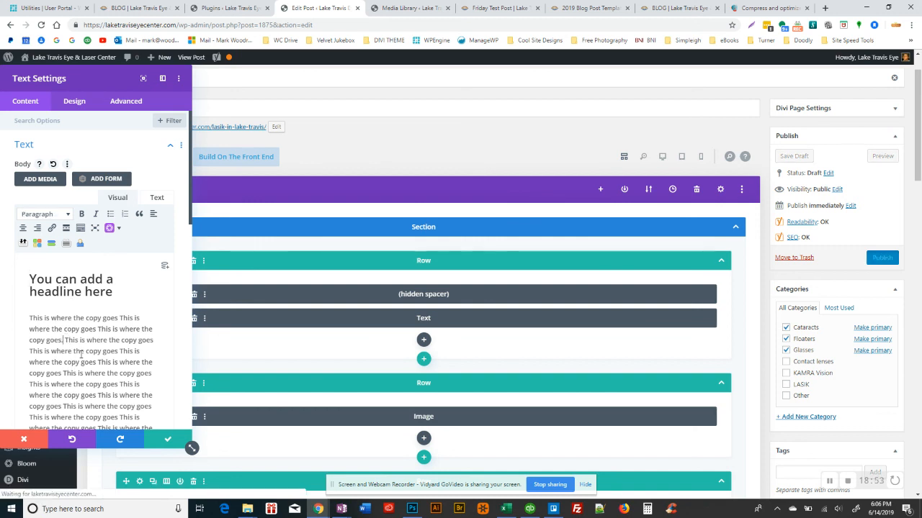
text(fer LASIK )
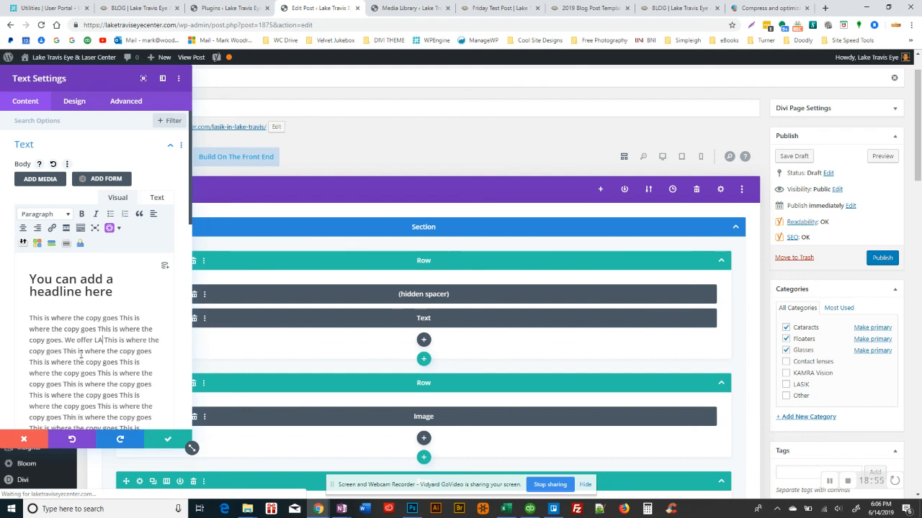
text(s)
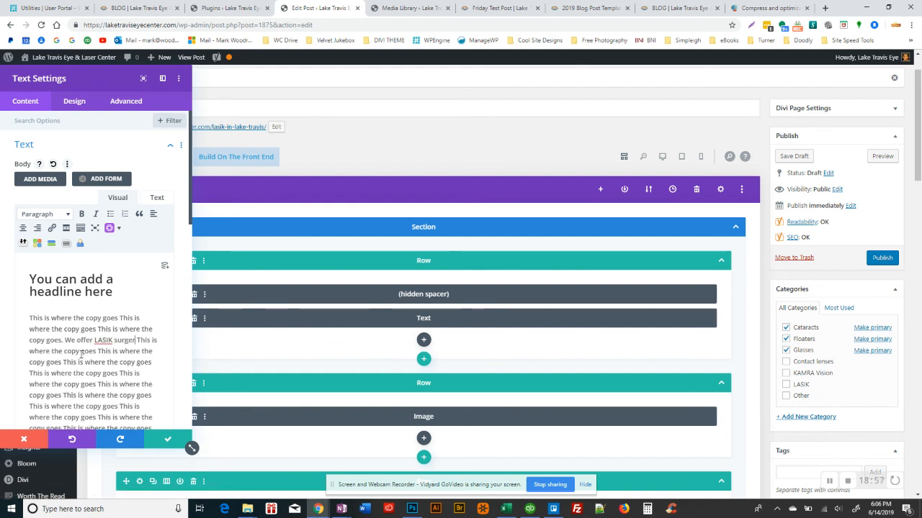
text(urgery for Lake Tra)
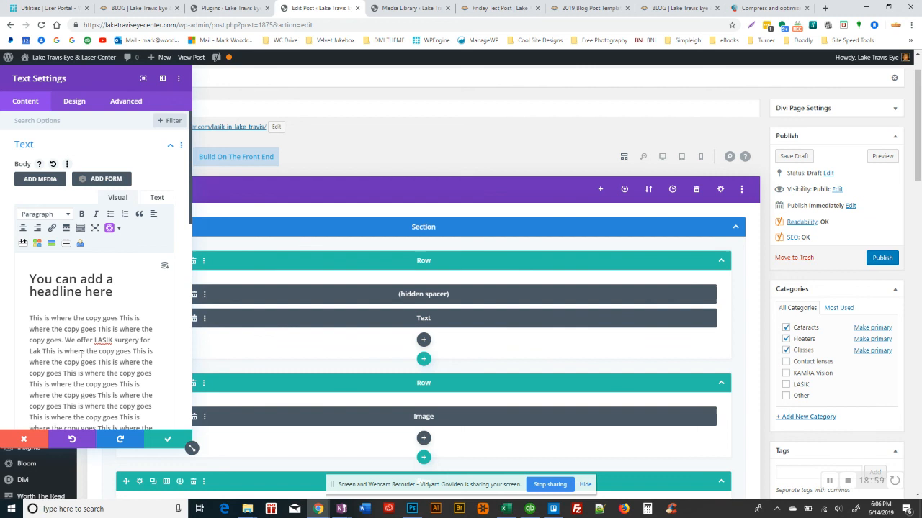
text(vis residents.)
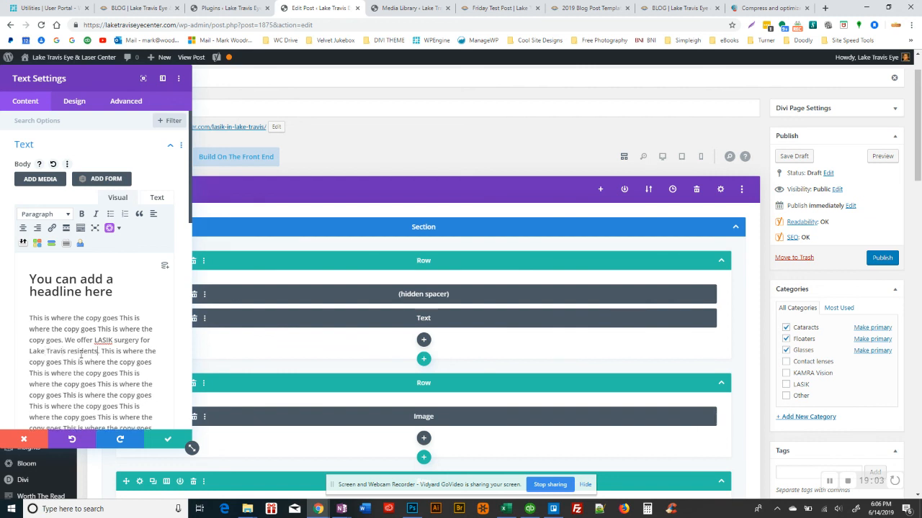
Step: Link the phrase "LASIK surgery for Lake Travis residents" to the site's existing Lasik page
key(shift+Up)
key(shift+Left)
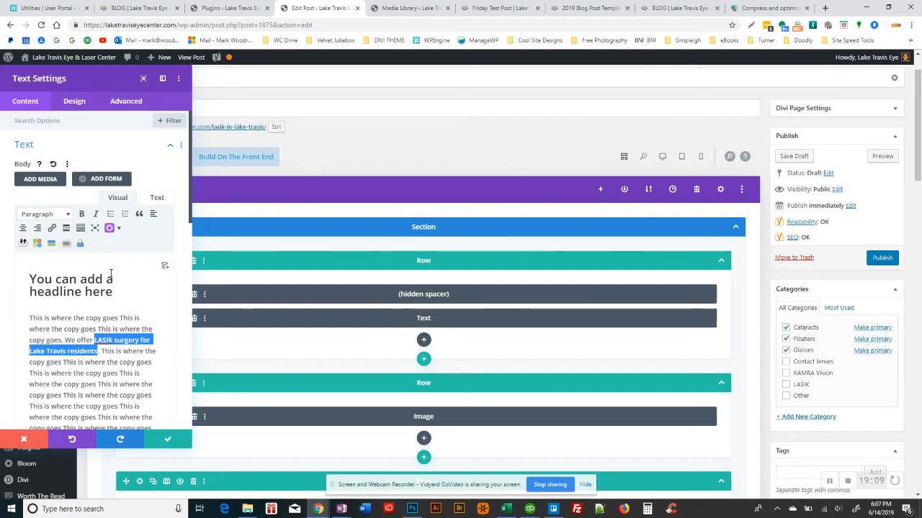
click(52, 228)
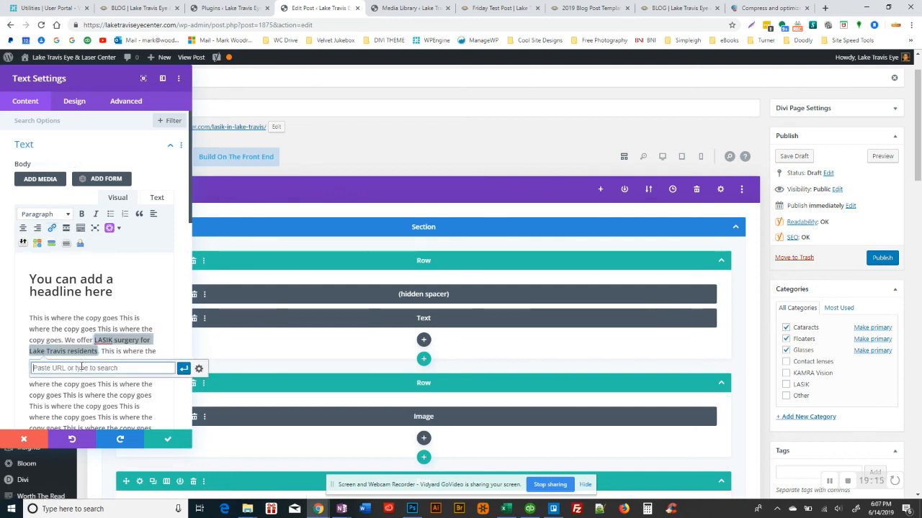
text(lasi)
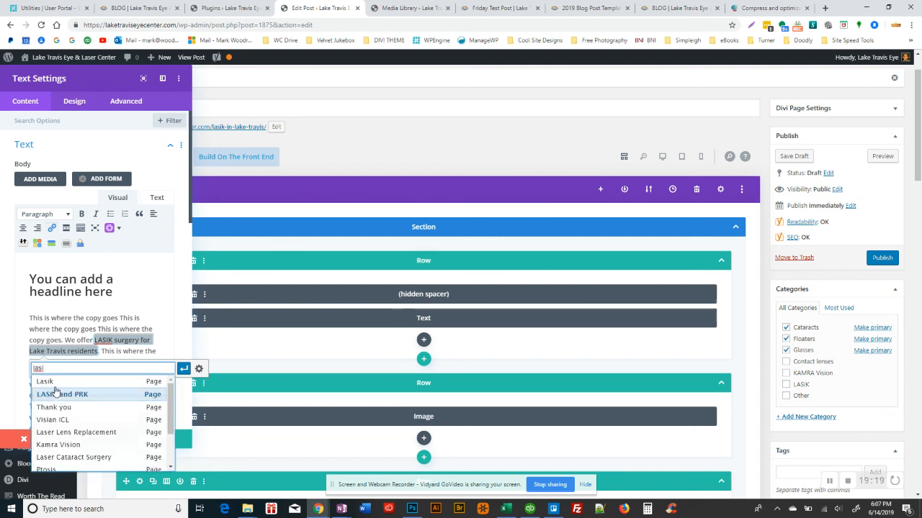
click(54, 387)
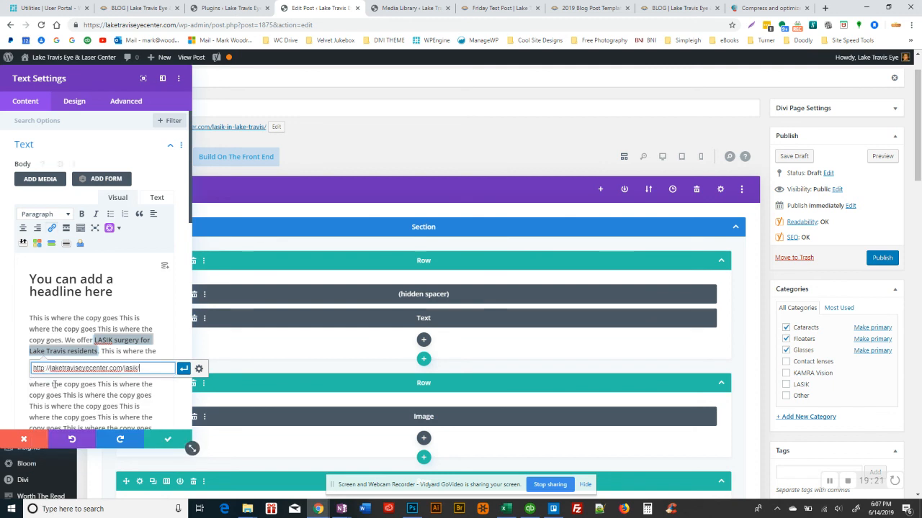
click(184, 368)
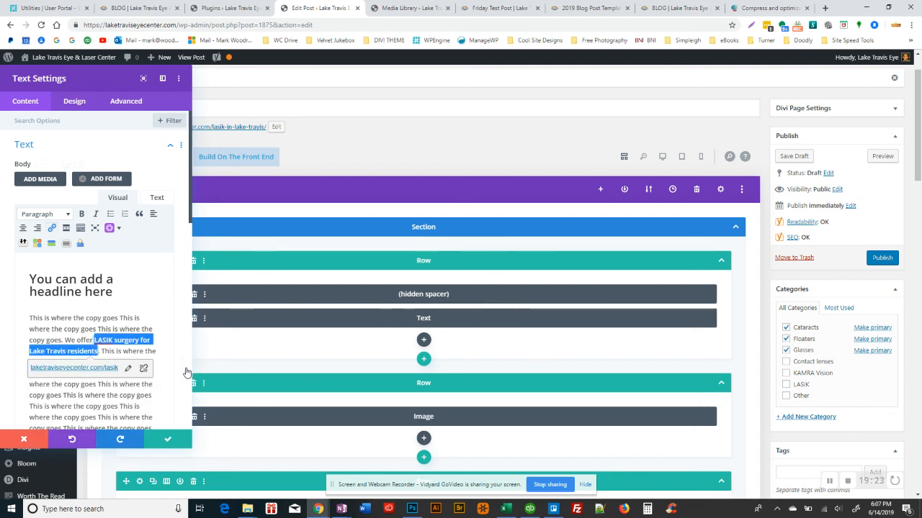
Step: Make the linked LASIK phrase bold and italic, and save the text module
key(ctrl+b)
key(ctrl+i)
click(52, 326)
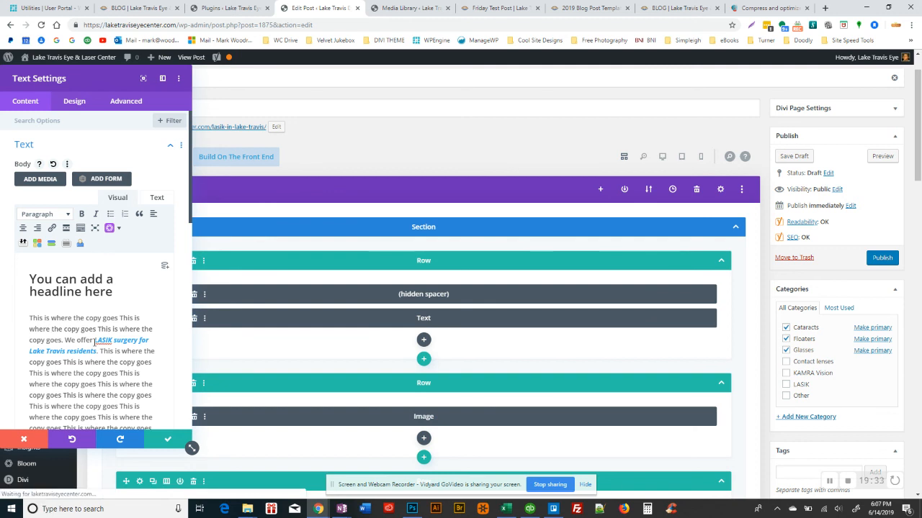
click(169, 439)
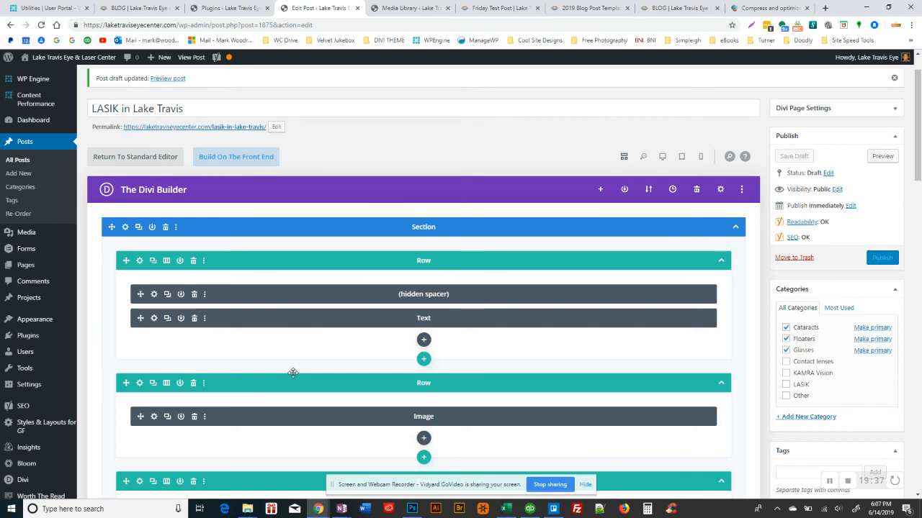
Step: Open the settings of the text module in the last row of the layout
scroll(288, 374, down, 2)
scroll(269, 360, down, 2)
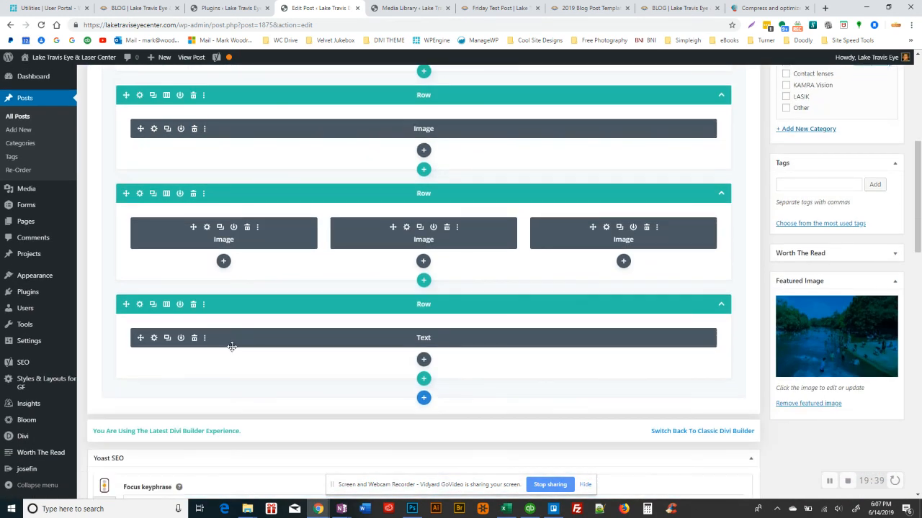
click(153, 339)
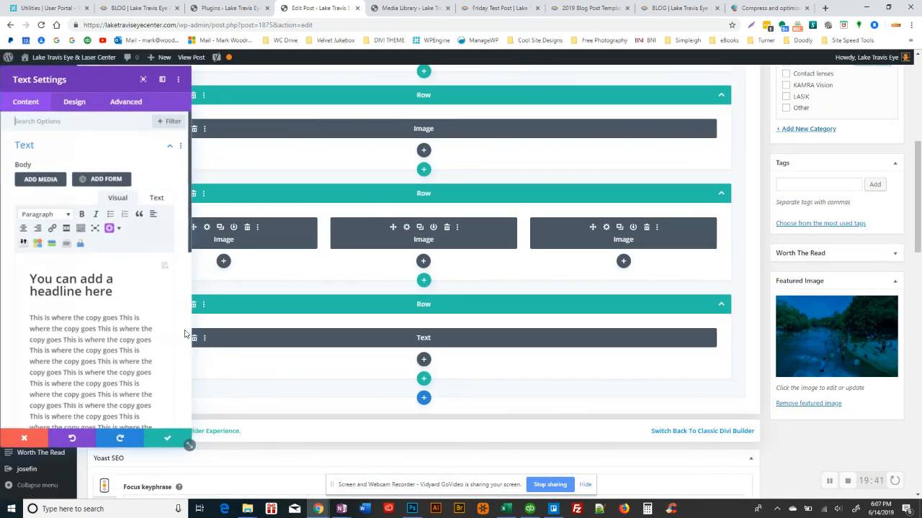
text(So re)
key(BackSpace)
key(BackSpace)
key(BackSpace)
key(BackSpace)
key(BackSpace)
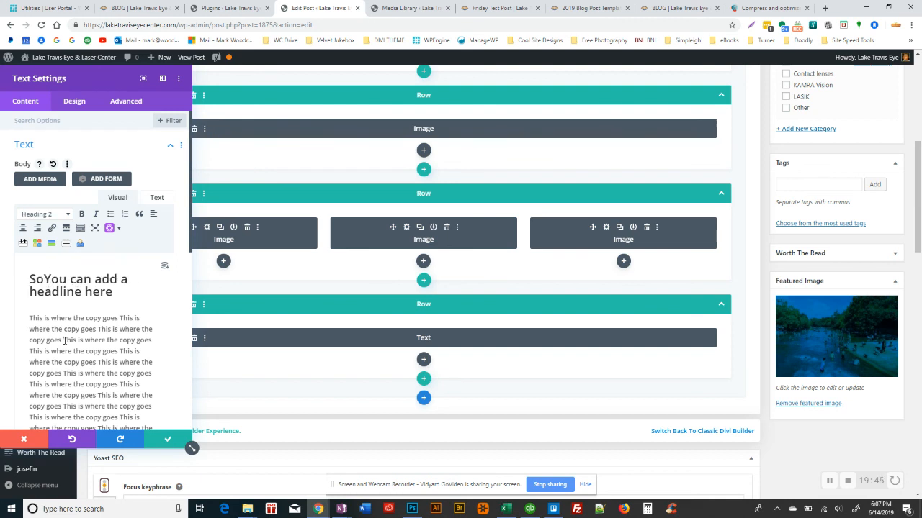
Step: Begin the body paragraph with "So remember to schedule a session to discuss how you can have LASIK in Lake Travis." and save the module
key(Down)
key(Down)
text(So rememb)
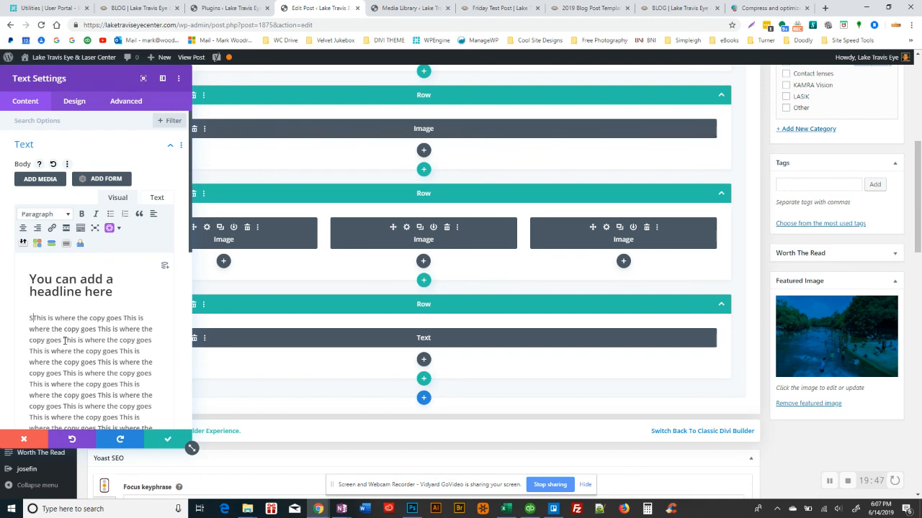
text(er to sched)
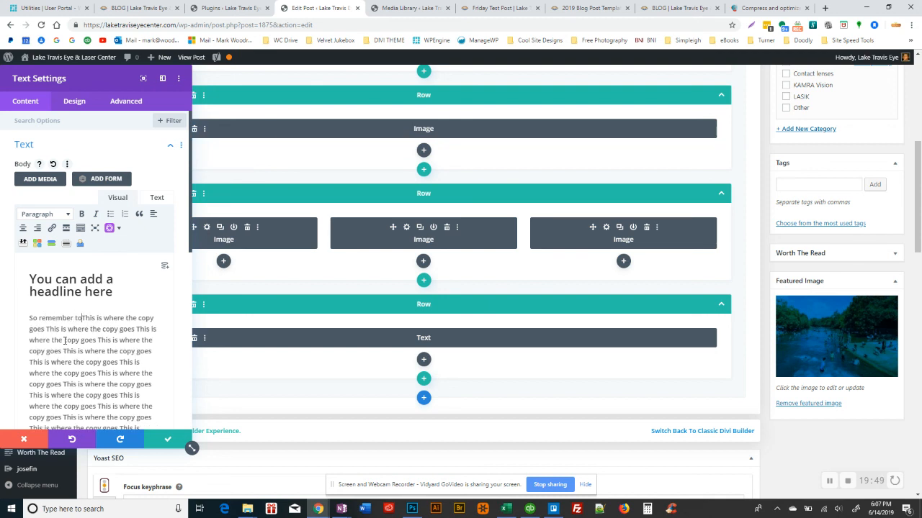
text(ule a sessio)
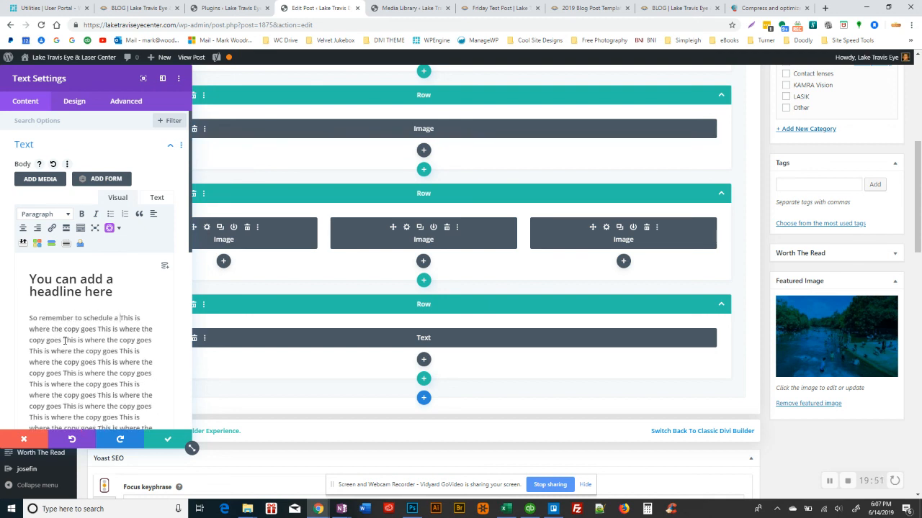
text(n to discuss )
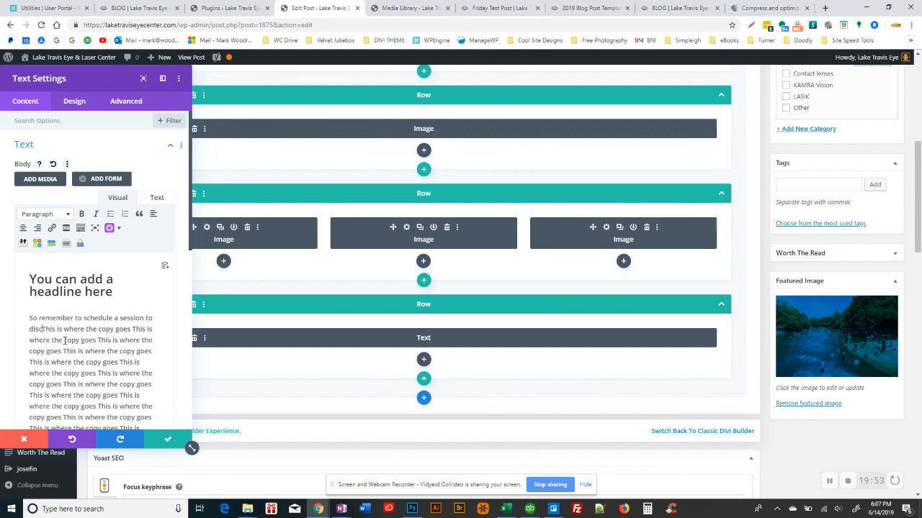
text(how you can )
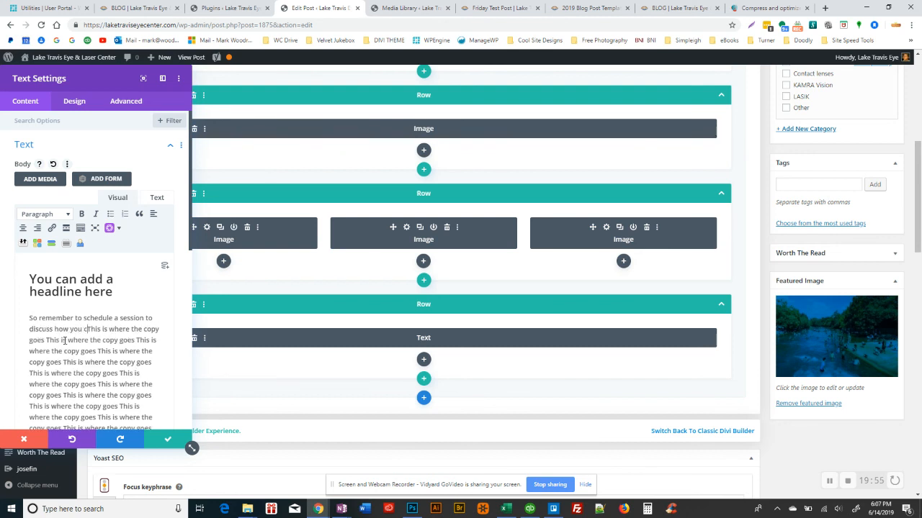
text(have LASIK in)
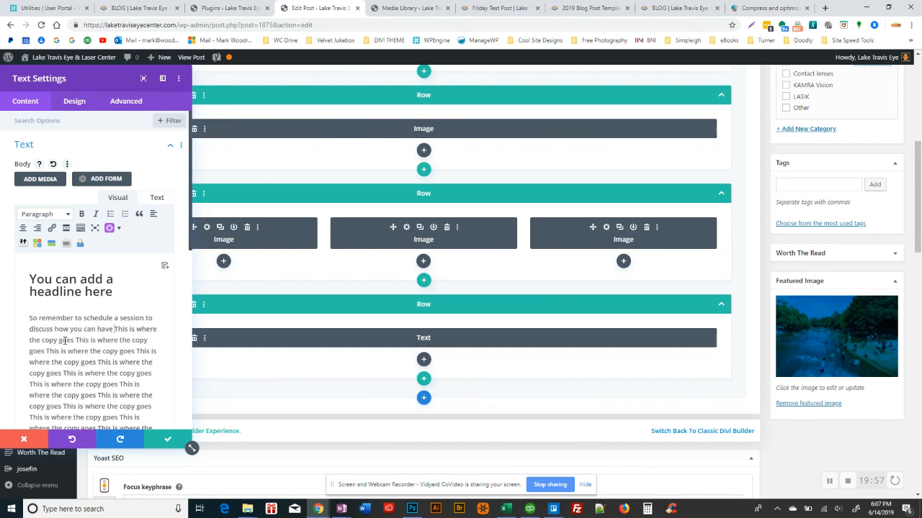
text( Lake Travis.)
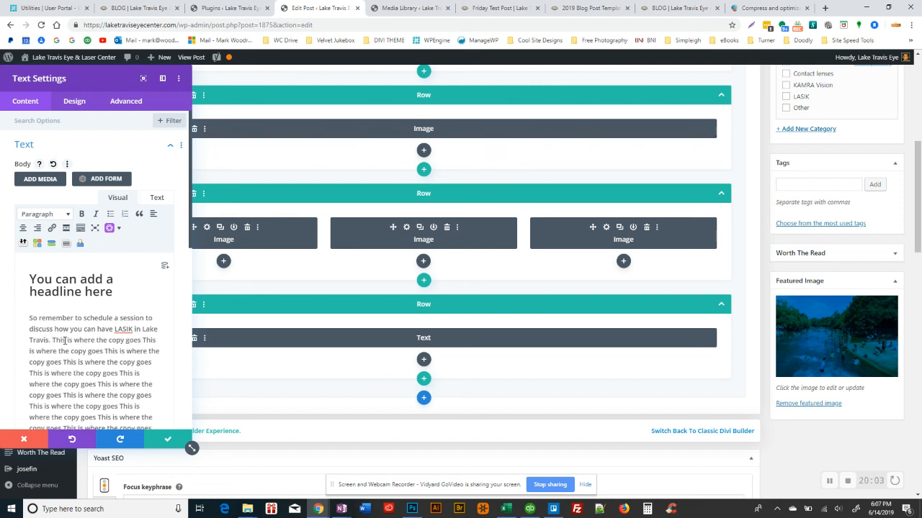
drag(115, 328, 44, 342)
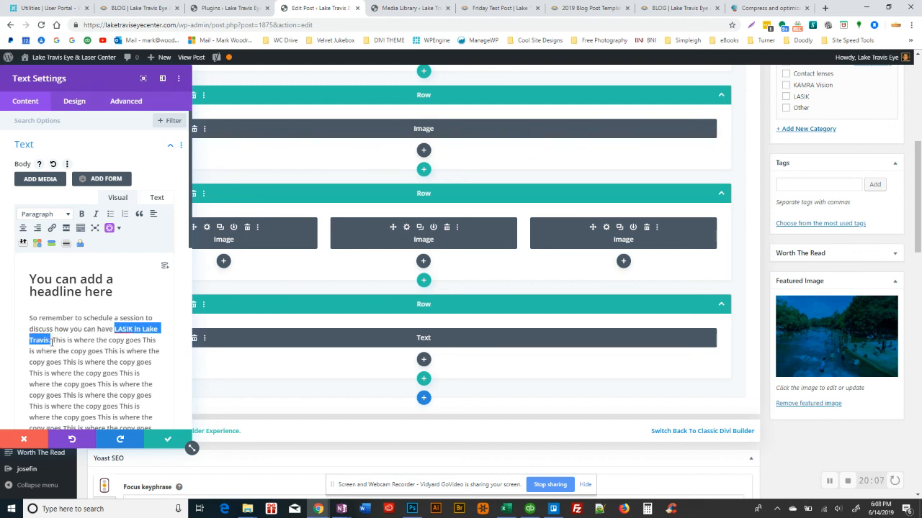
click(167, 440)
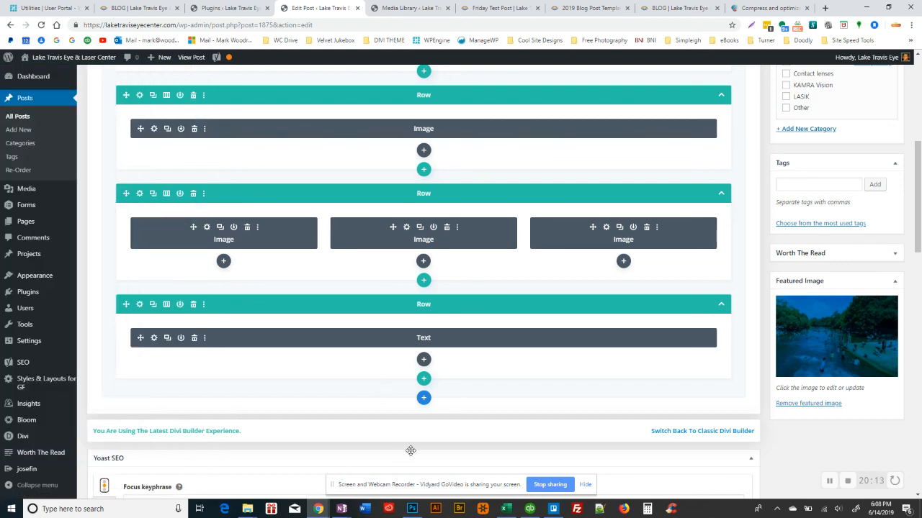
Step: Switch to the Google Play Music window, play "Just Like Heaven (2006 Remaster)" and lower the system volume
key(alt+Tab)
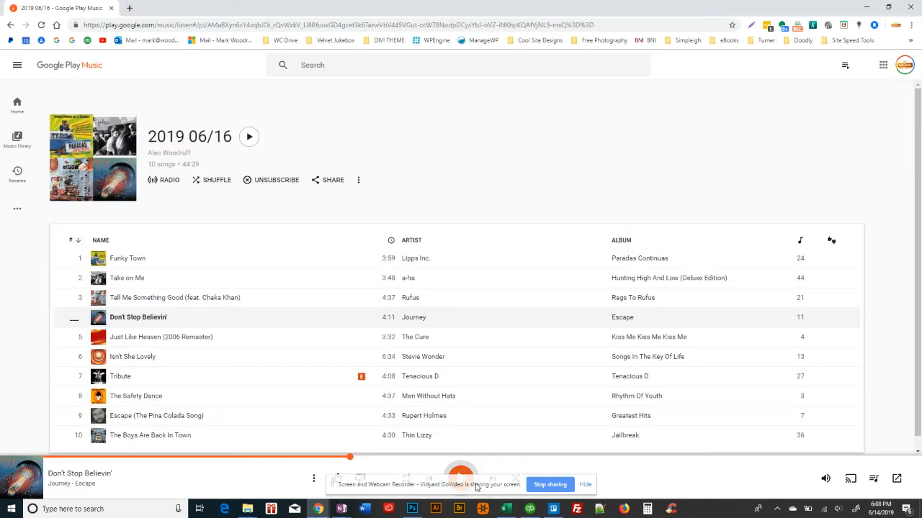
click(462, 475)
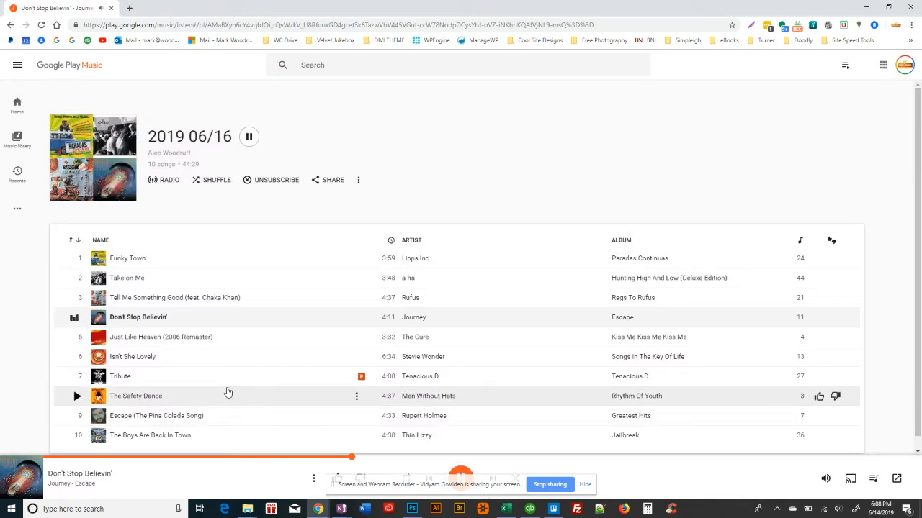
click(76, 336)
key(XF86AudioLowerVolume)
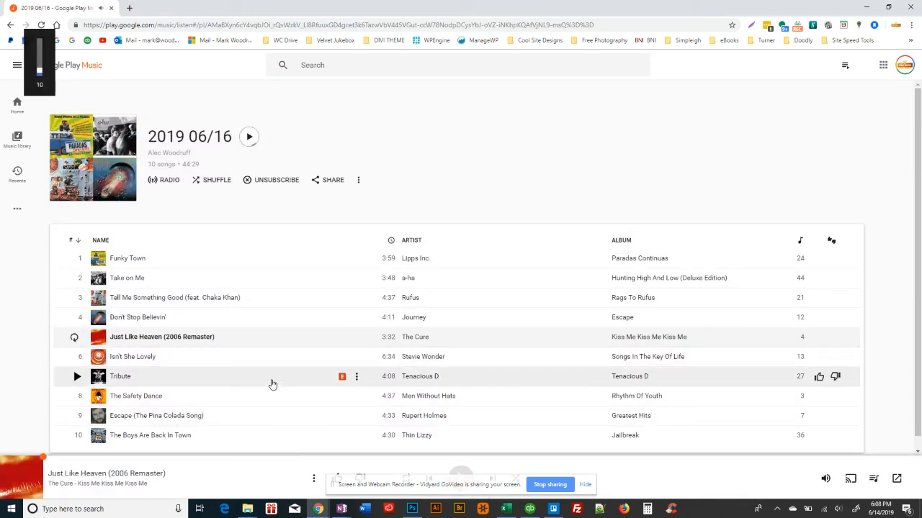
Step: Switch back to the WordPress post editor and look at the visibility options of the LASIK in Lake Travis post
key(alt+Tab)
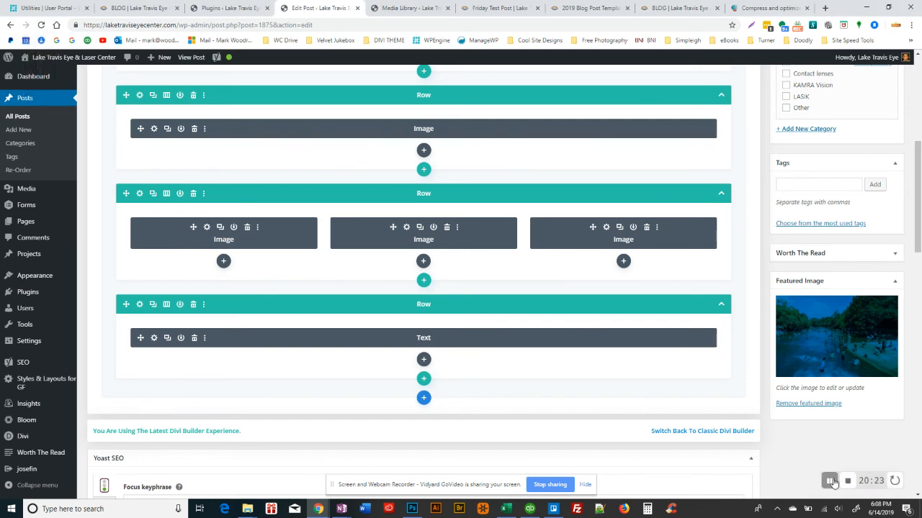
scroll(806, 389, up, 5)
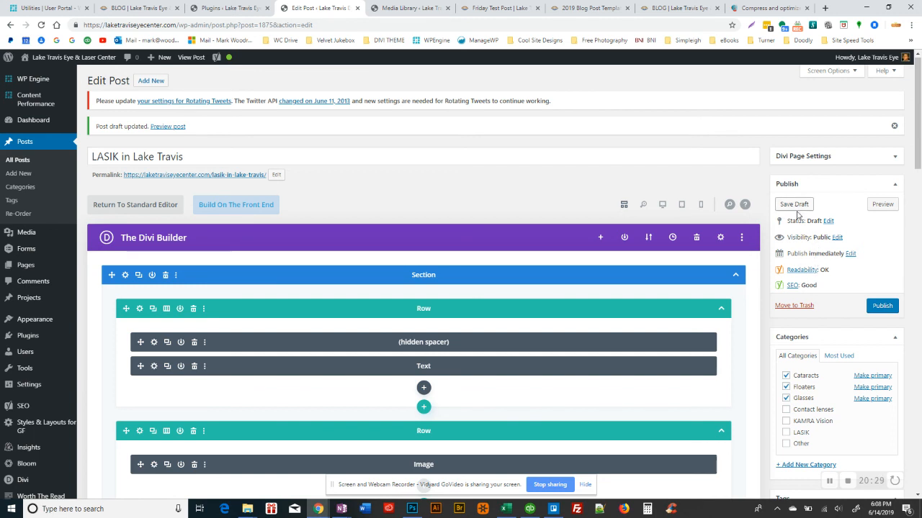
click(837, 237)
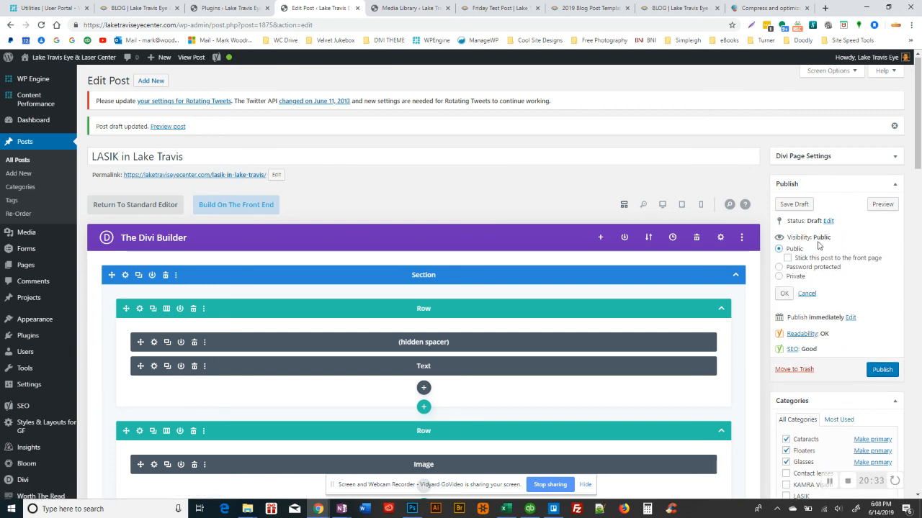
click(798, 293)
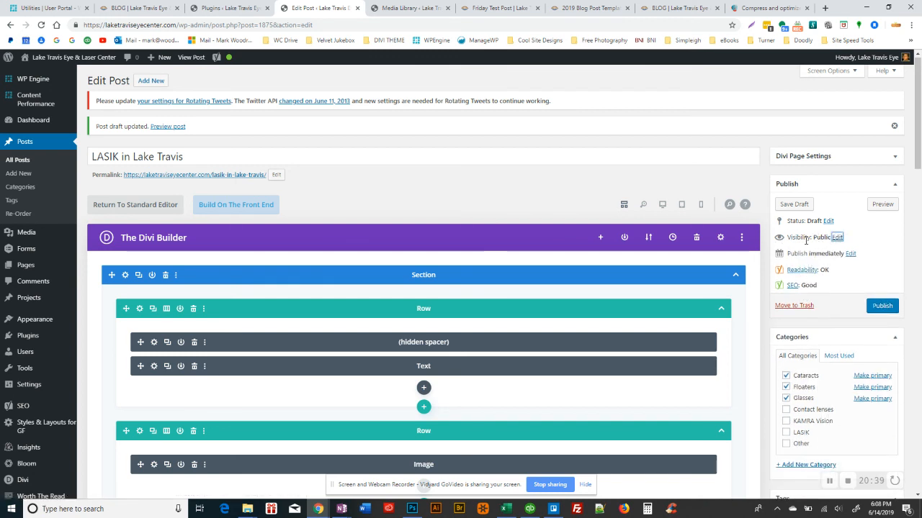
Step: Try to schedule the post by changing its publish month to 07-Jul
click(849, 255)
click(803, 267)
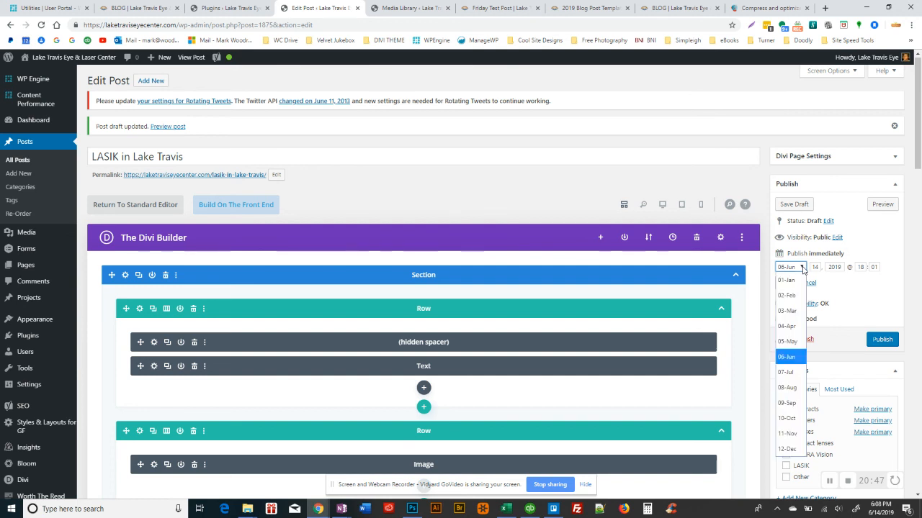
click(787, 373)
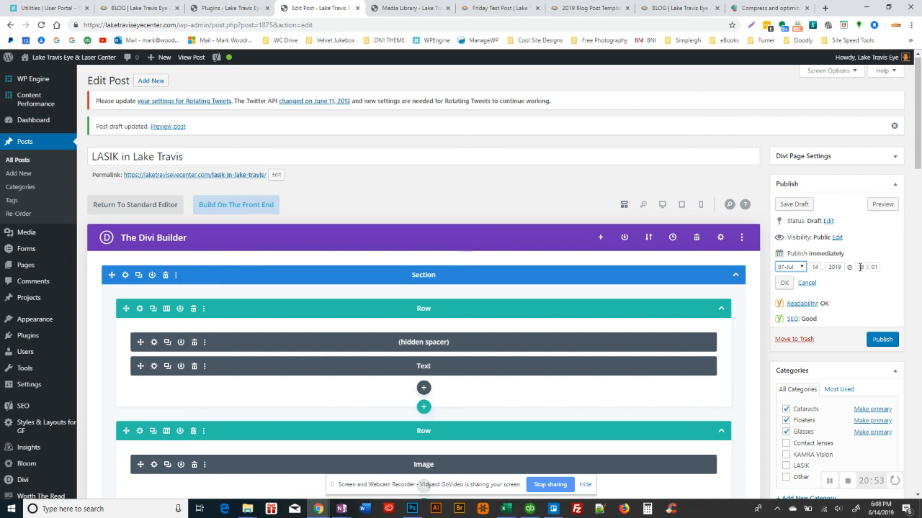
click(786, 283)
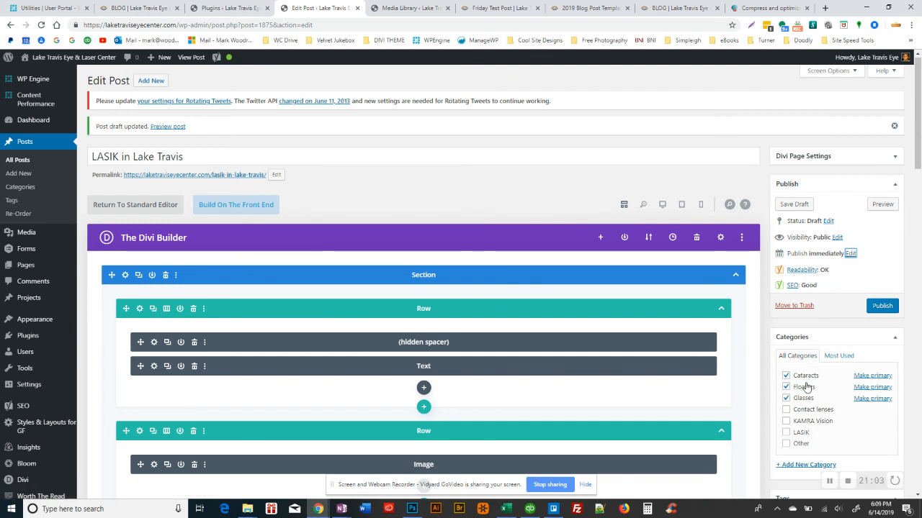
Step: Try marking the post as cornerstone content in Yoast SEO, and switch the marking off again
scroll(807, 387, down, 2)
scroll(806, 387, down, 4)
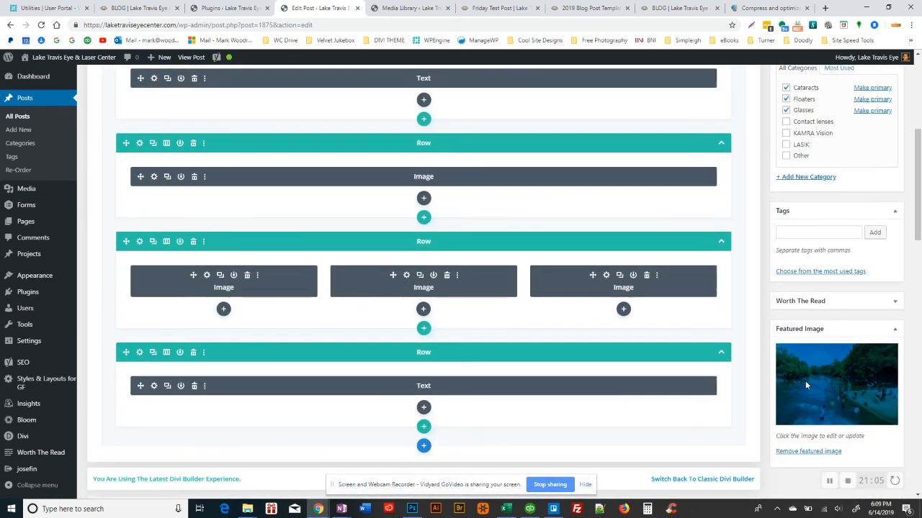
scroll(806, 387, down, 1)
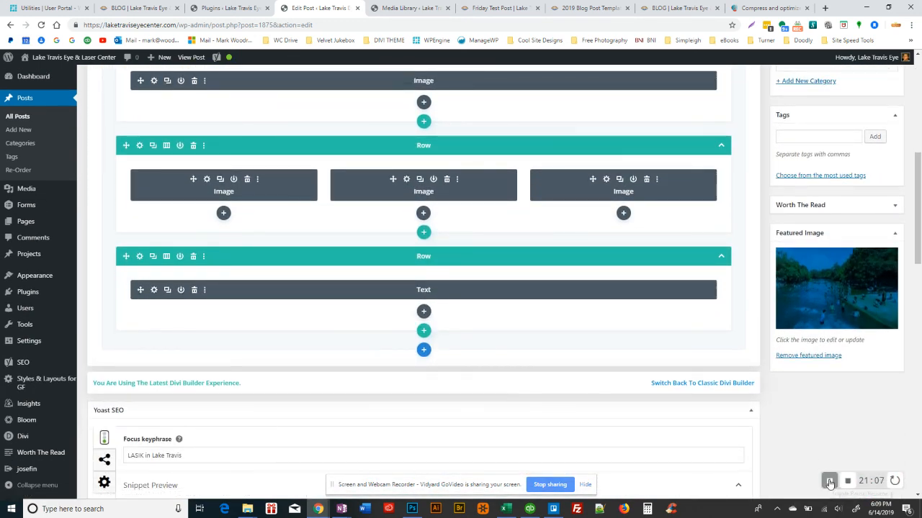
click(830, 481)
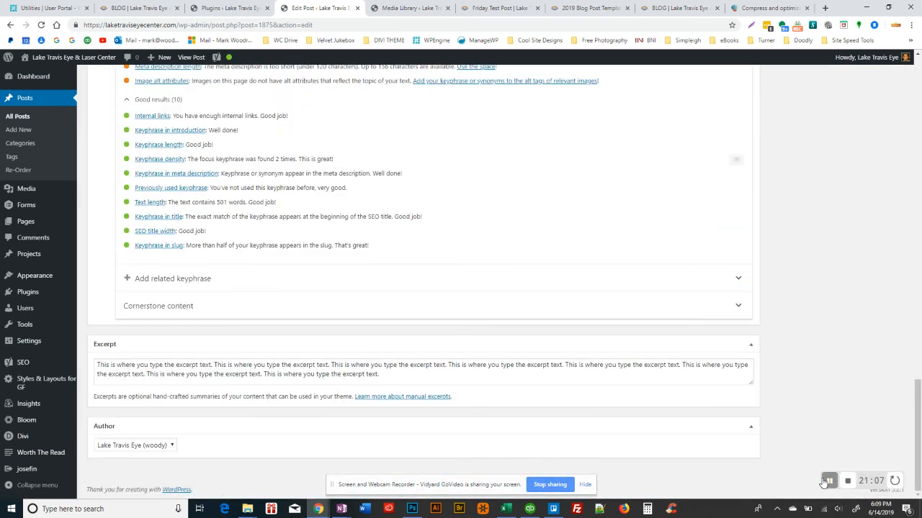
click(164, 309)
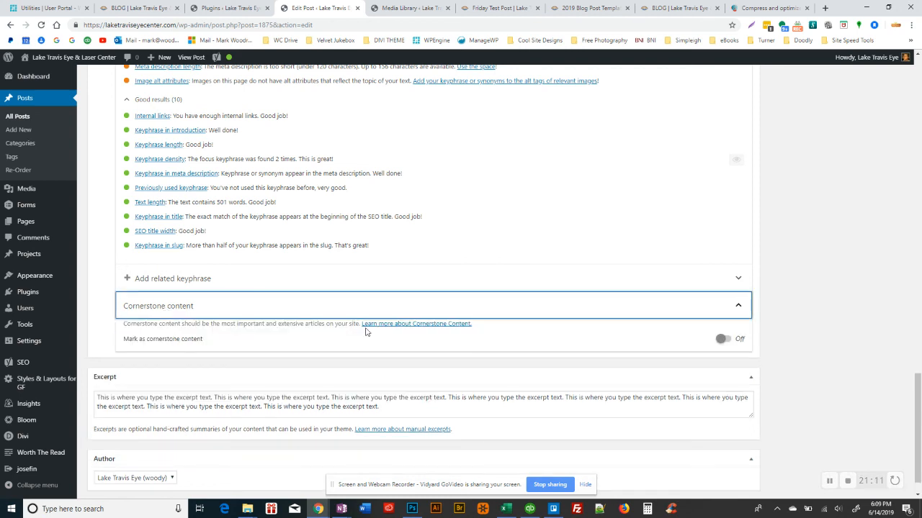
click(721, 343)
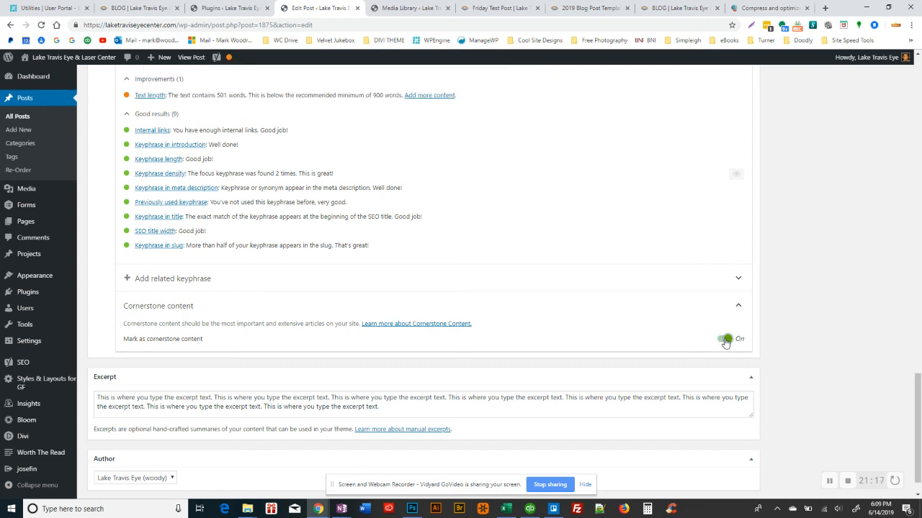
click(726, 342)
click(736, 308)
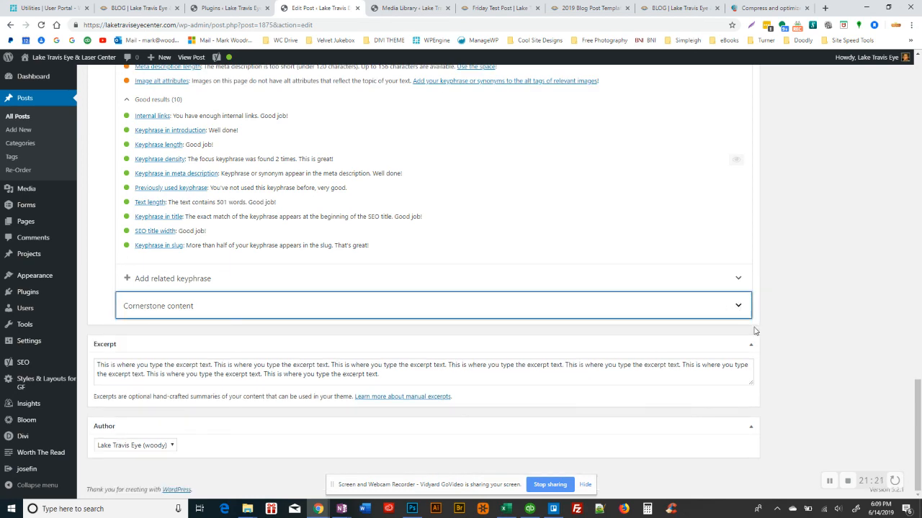
scroll(808, 355, up, 20)
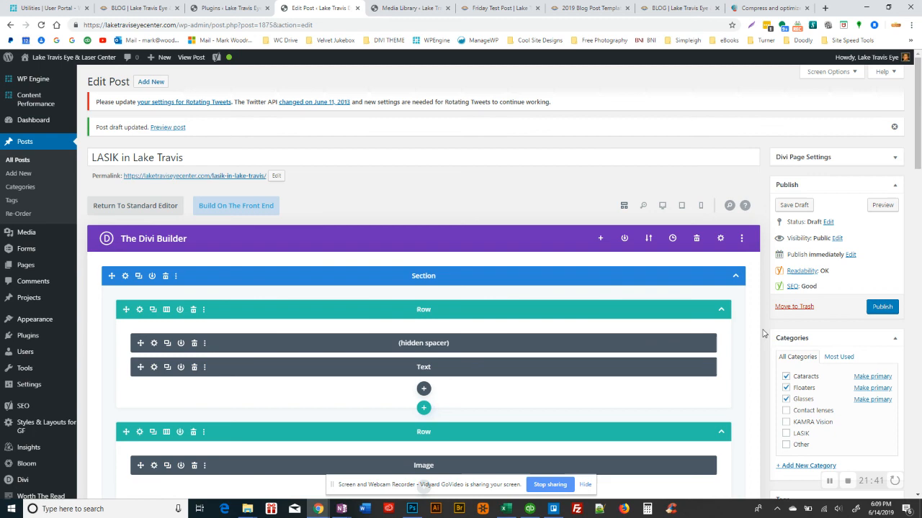
scroll(765, 355, down, 2)
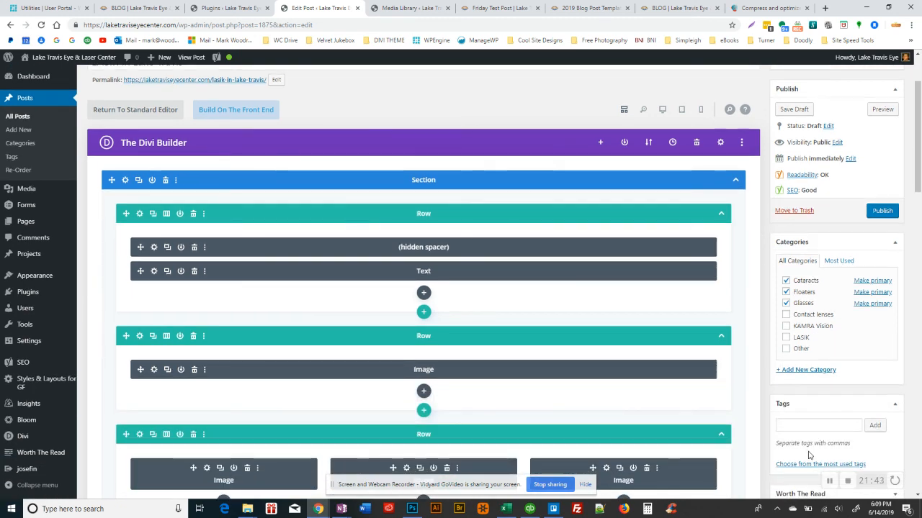